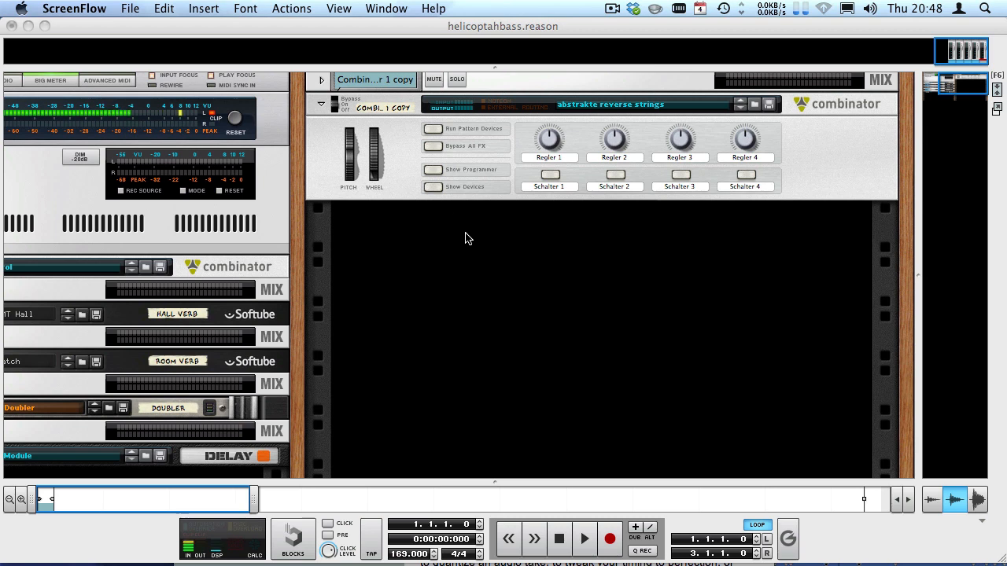
- Show the devices inside the "abstrakte reverse strings" Combinator and play the loop
click(487, 267)
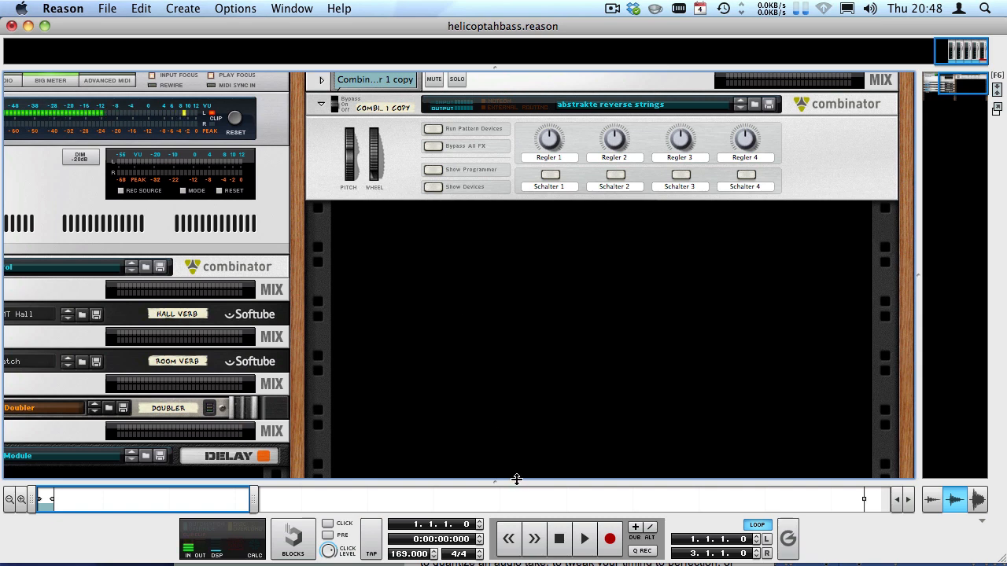
scroll(464, 279, down, 3)
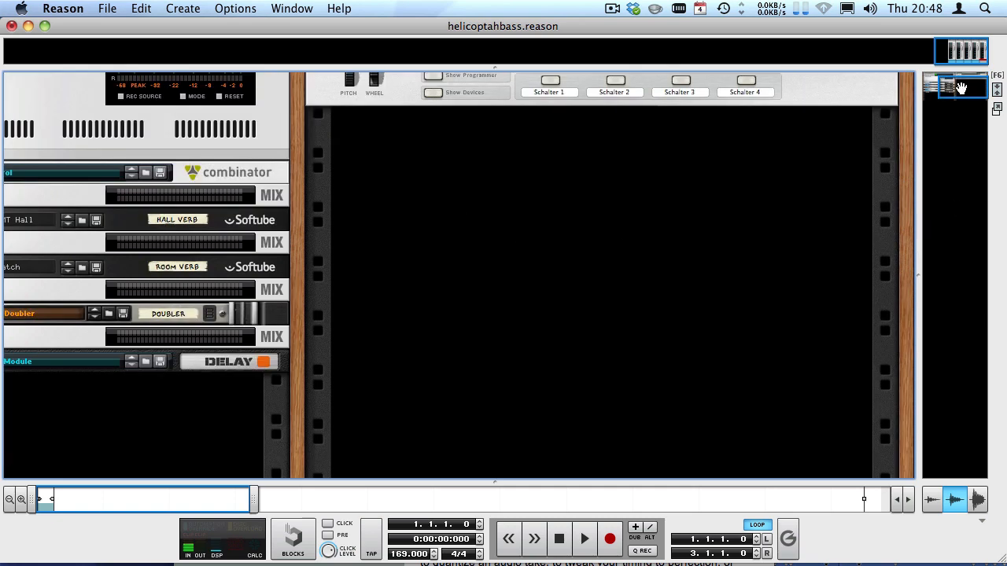
drag(967, 86, 975, 90)
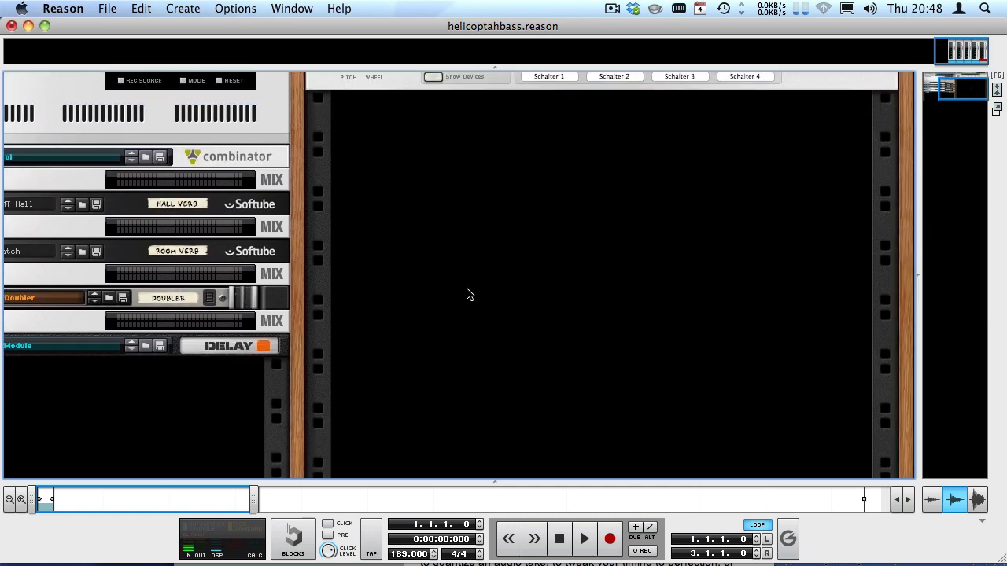
scroll(479, 411, up, 4)
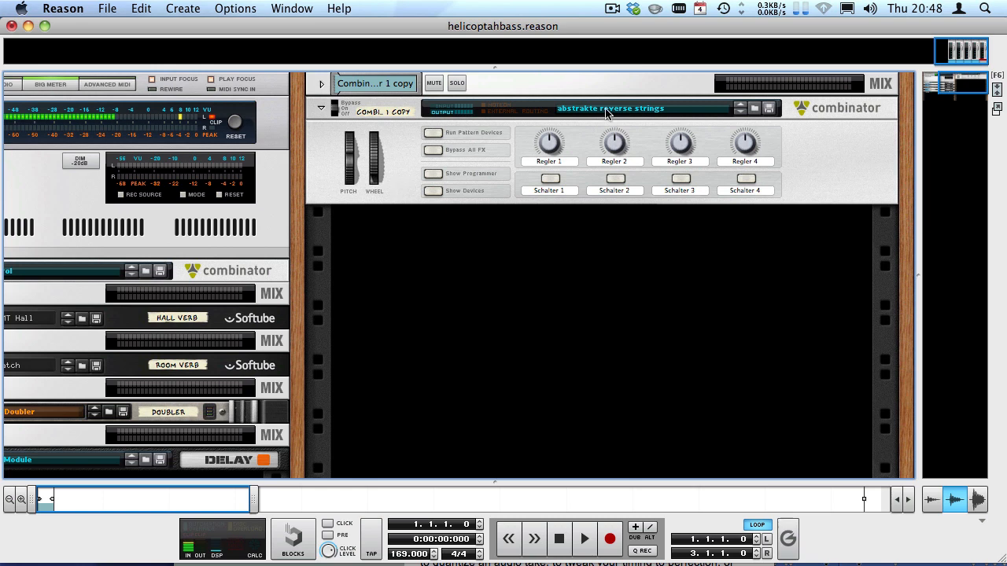
click(428, 191)
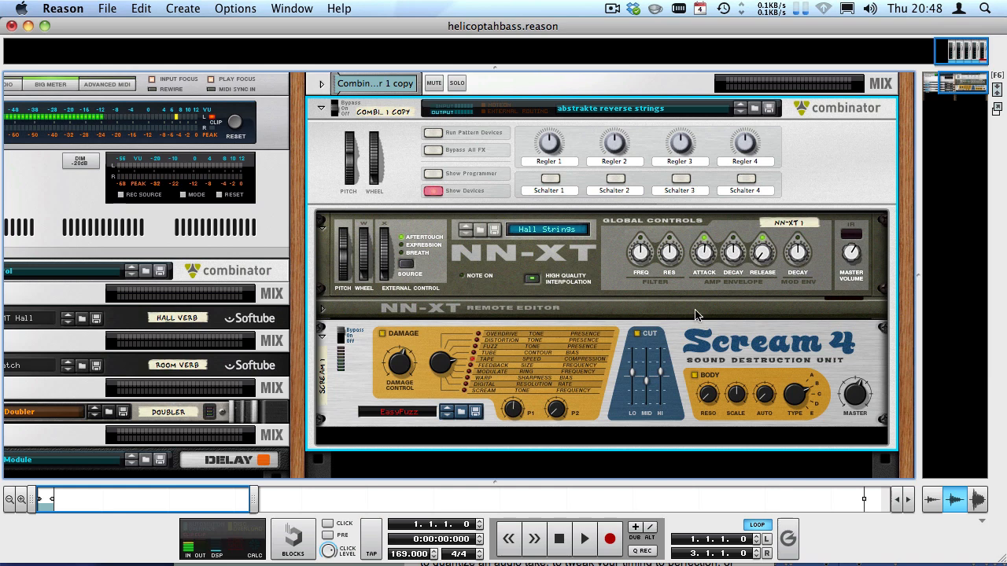
key(space)
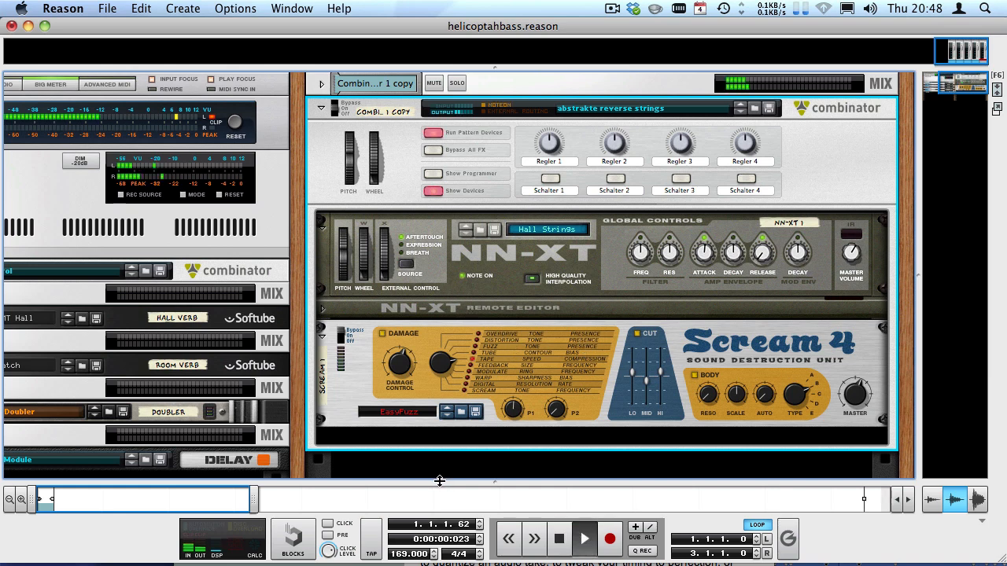
- Open the Combinator track's clip in the sequencer to inspect its notes, stop playback, and restore the full rack view
key(F7)
double_click(243, 339)
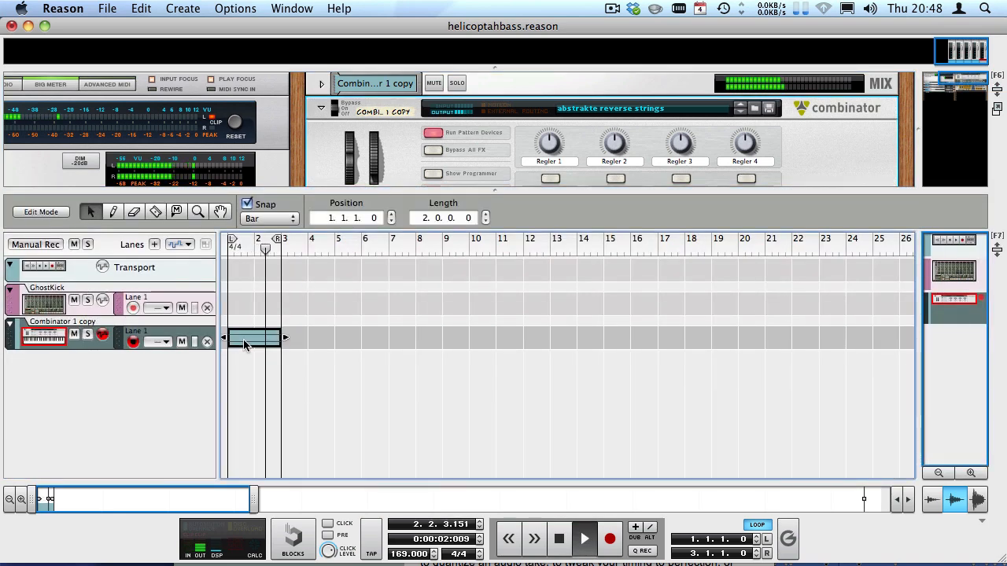
key(space)
scroll(310, 313, down, 3)
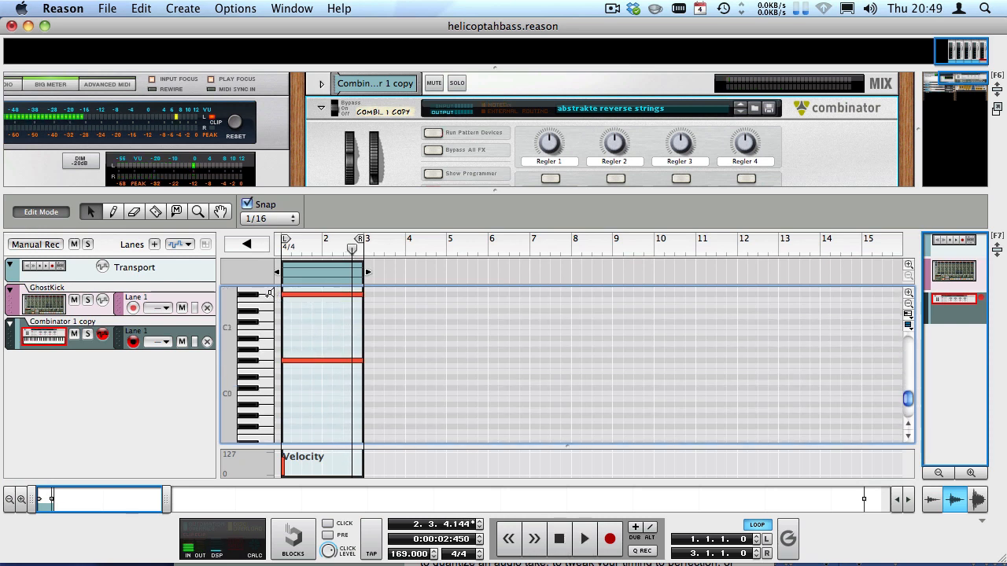
click(268, 296)
drag(338, 191, 353, 411)
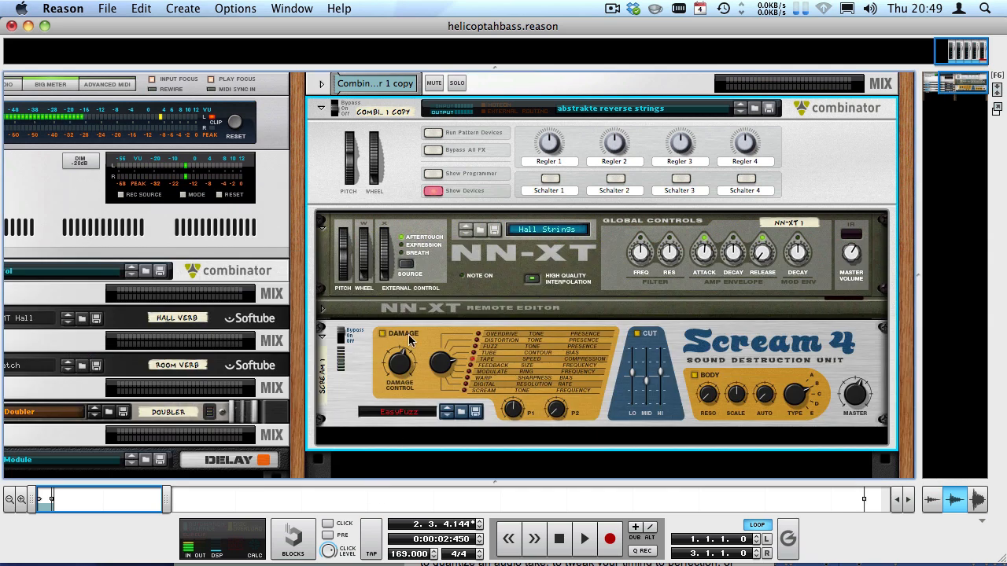
- Play the loop through the enabled Scream 4 distortion and stop it
click(340, 337)
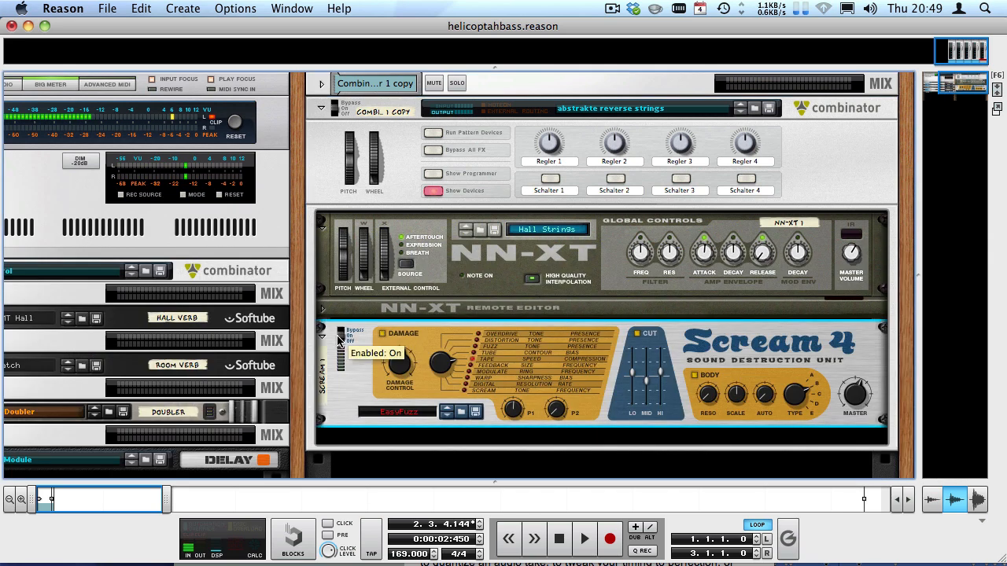
key(space)
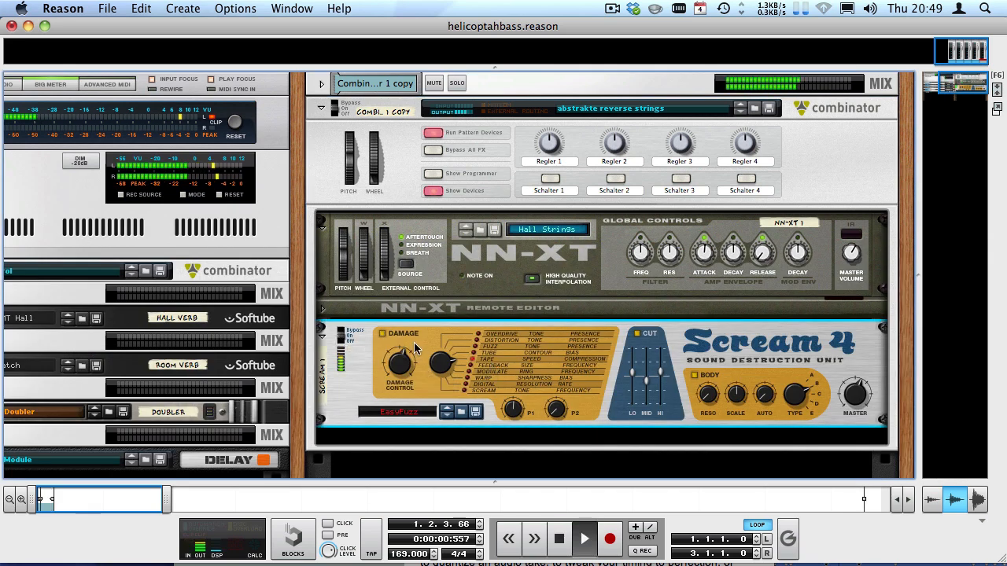
key(space)
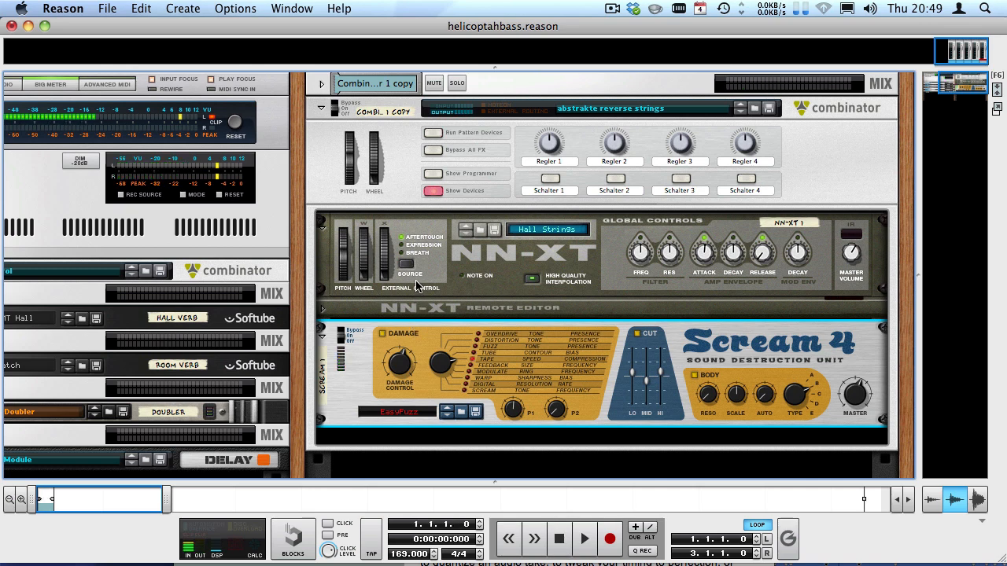
scroll(427, 168, down, 5)
scroll(459, 130, up, 5)
- Hide the Combinator's devices and add an Etch Red creative effect below it in the rack
click(432, 191)
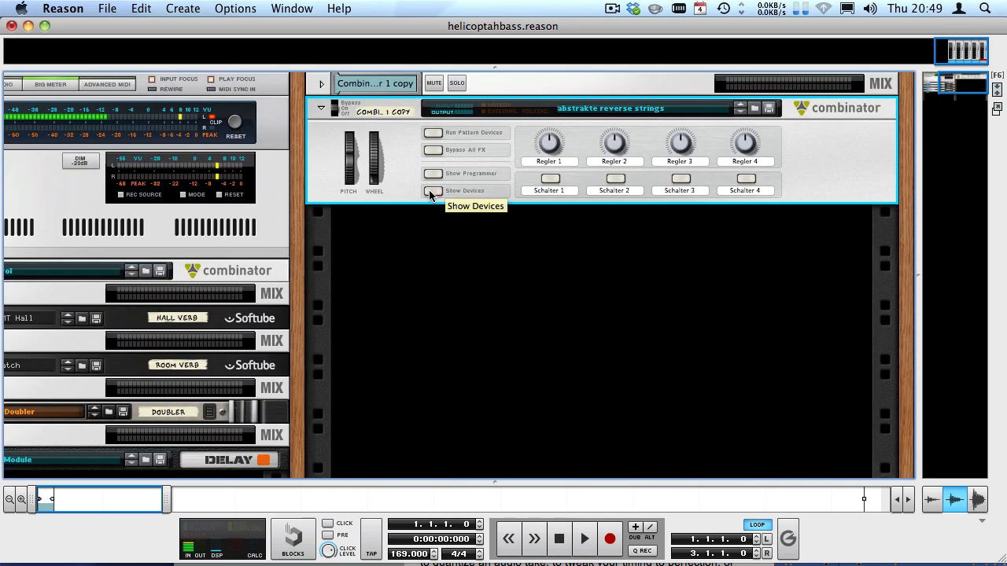
scroll(511, 225, down, 3)
right_click(453, 182)
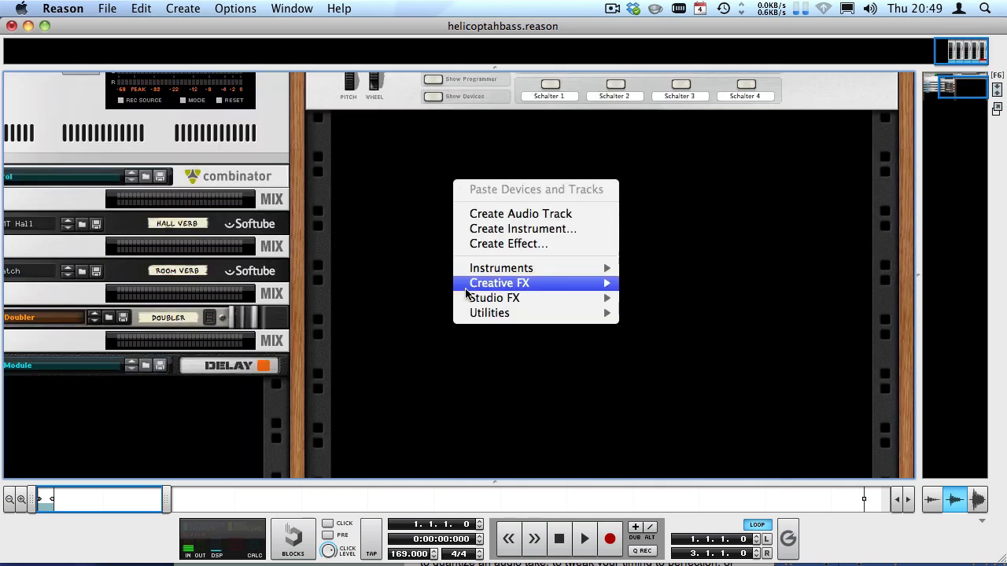
mouse_move(469, 284)
click(710, 392)
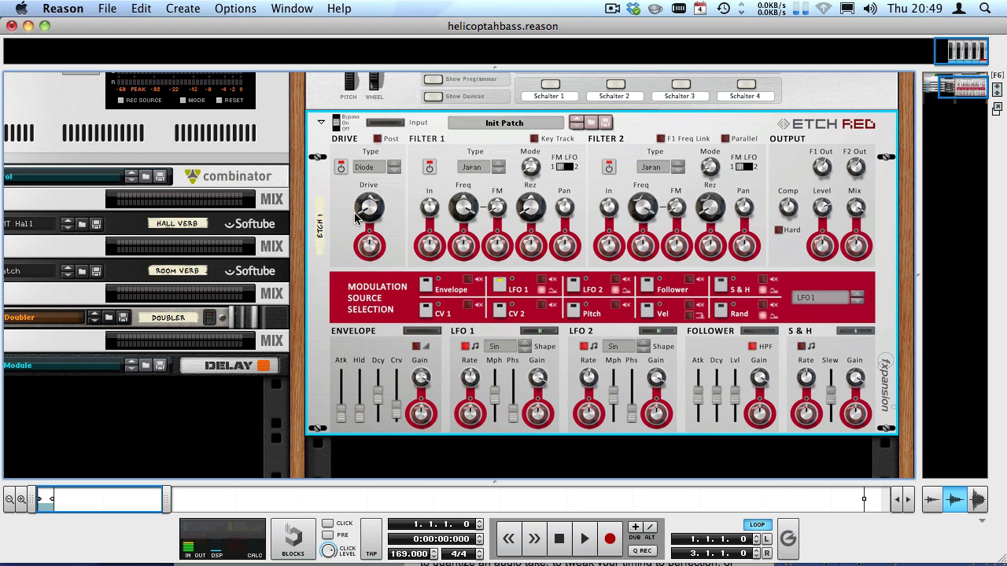
- Quit Dropbox to stop its update notifications
mouse_move(356, 218)
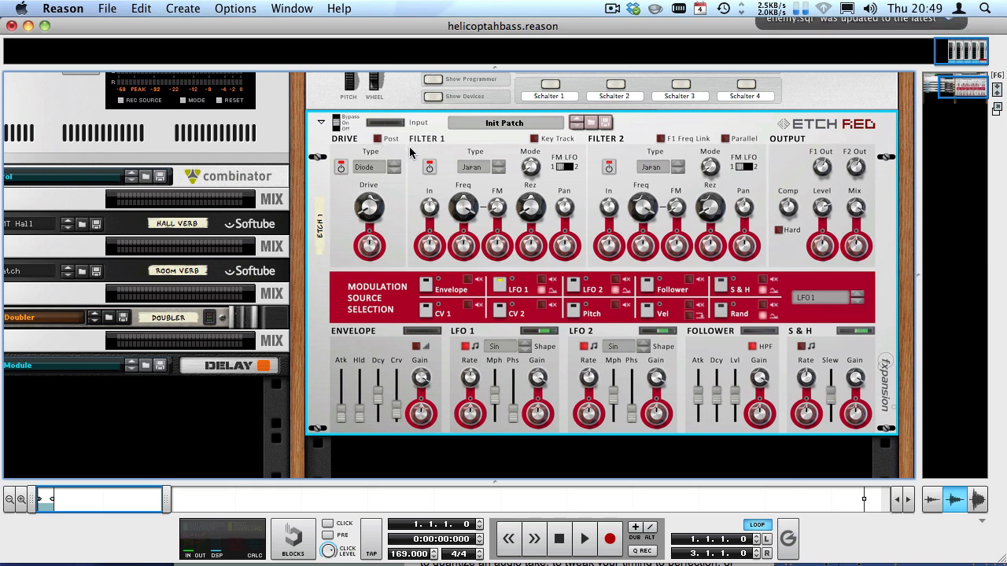
scroll(417, 161, up, 3)
scroll(422, 172, down, 3)
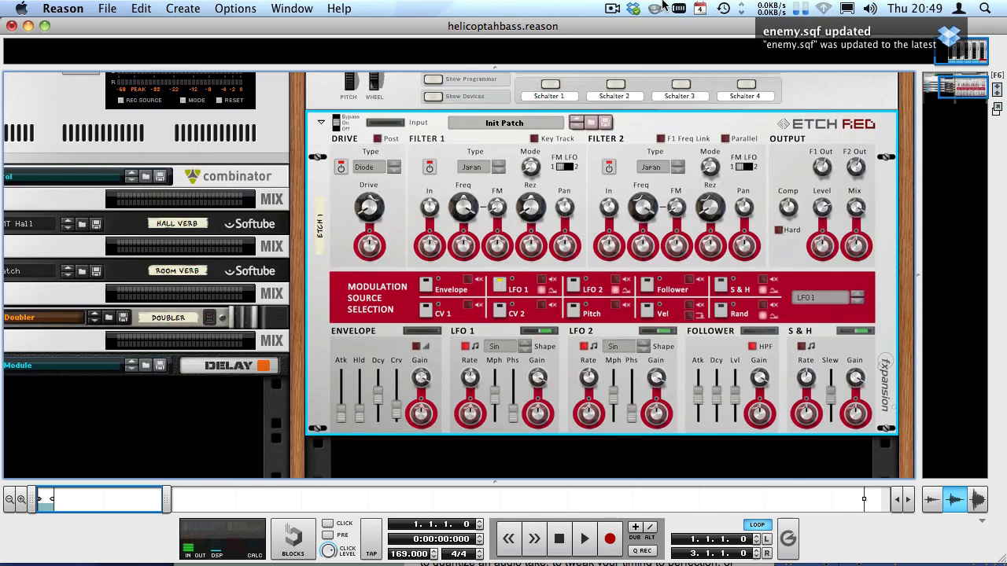
click(635, 8)
click(653, 207)
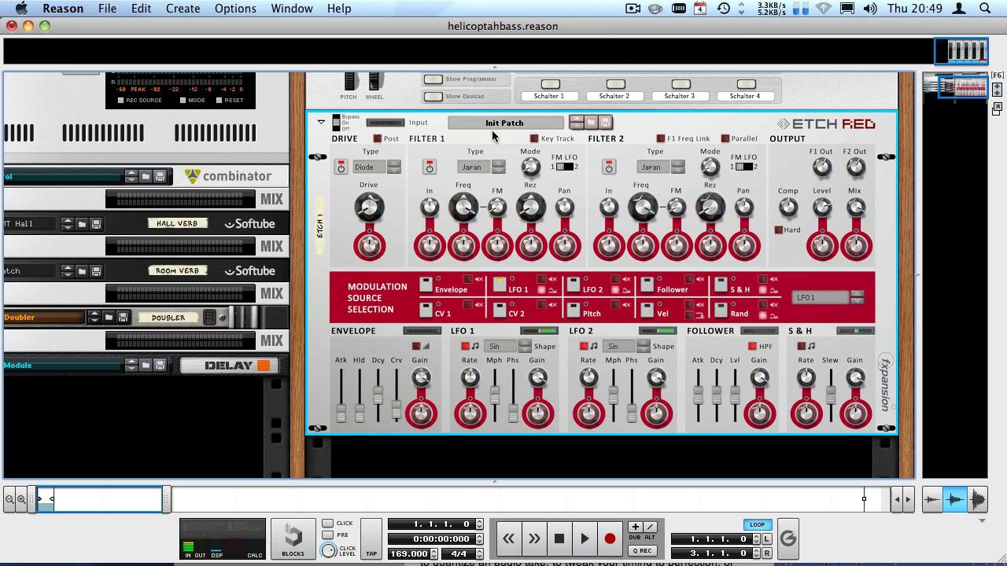
- Examine the Etch Red's rear cabling, return to the front, and review the available drive types, keeping Diode
key(Tab)
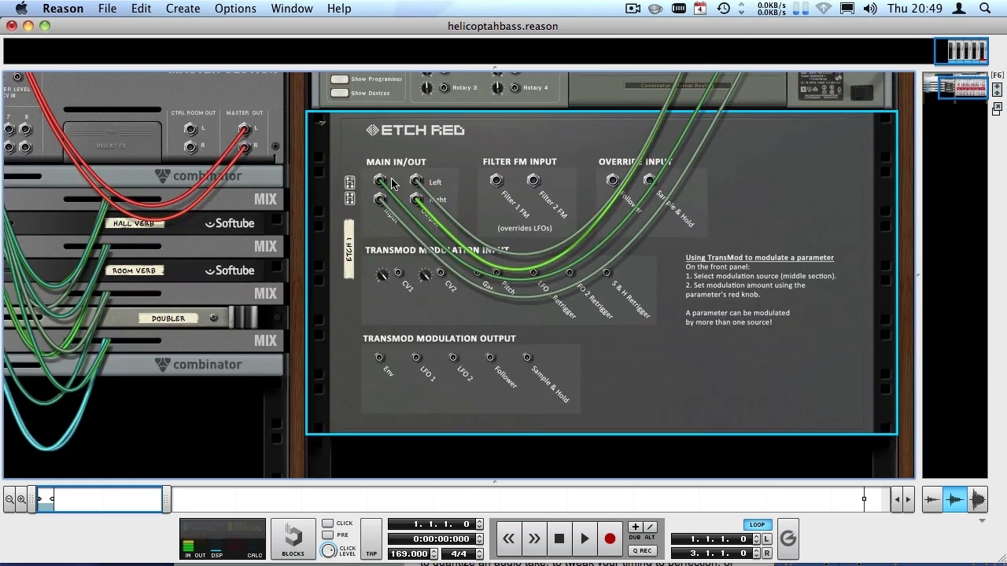
key(Tab)
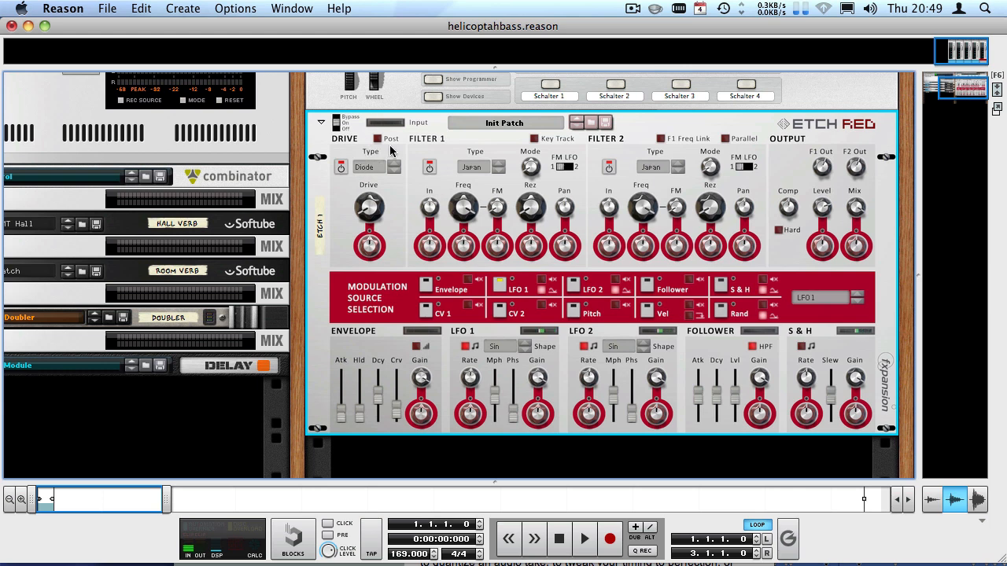
click(367, 168)
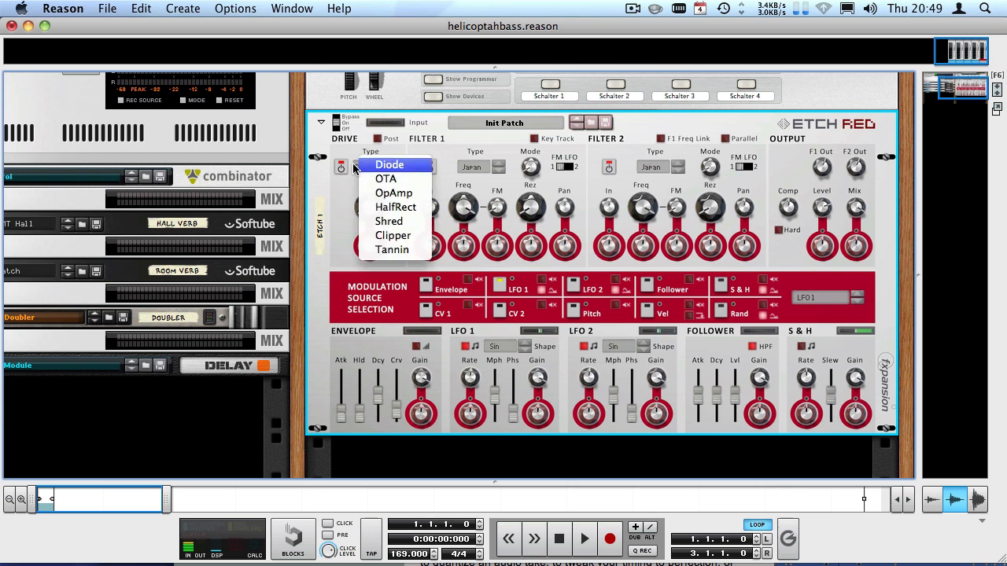
click(371, 165)
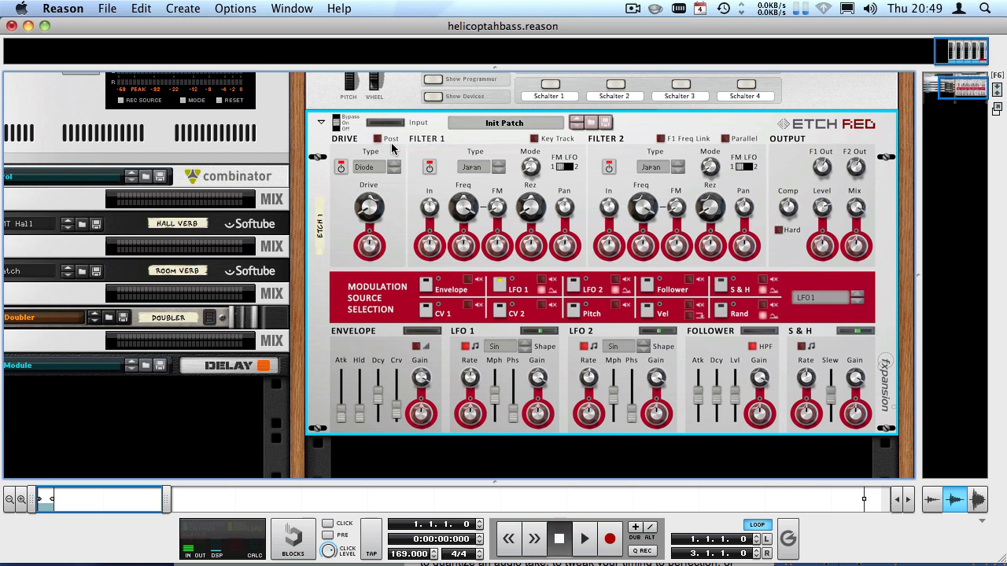
click(362, 168)
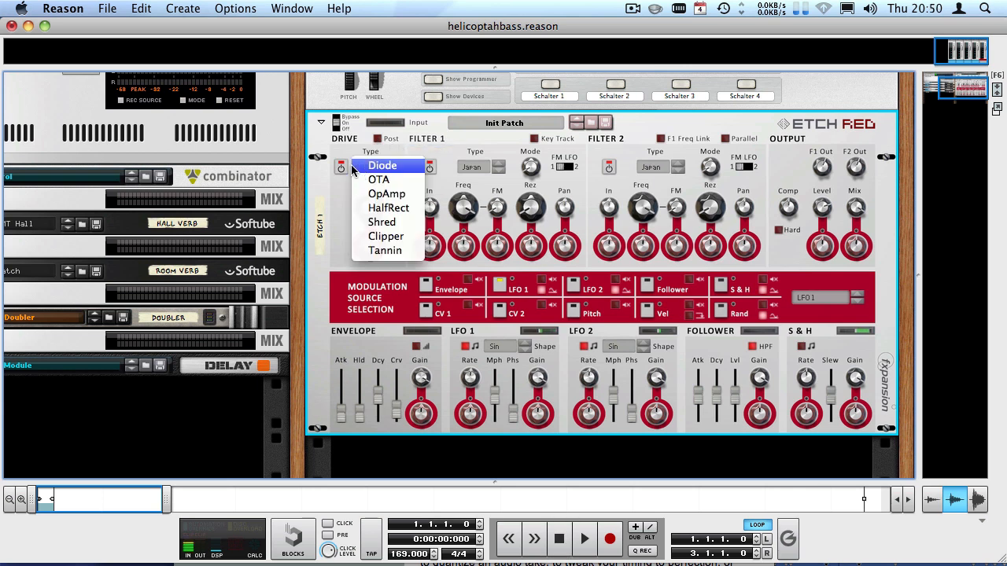
click(382, 165)
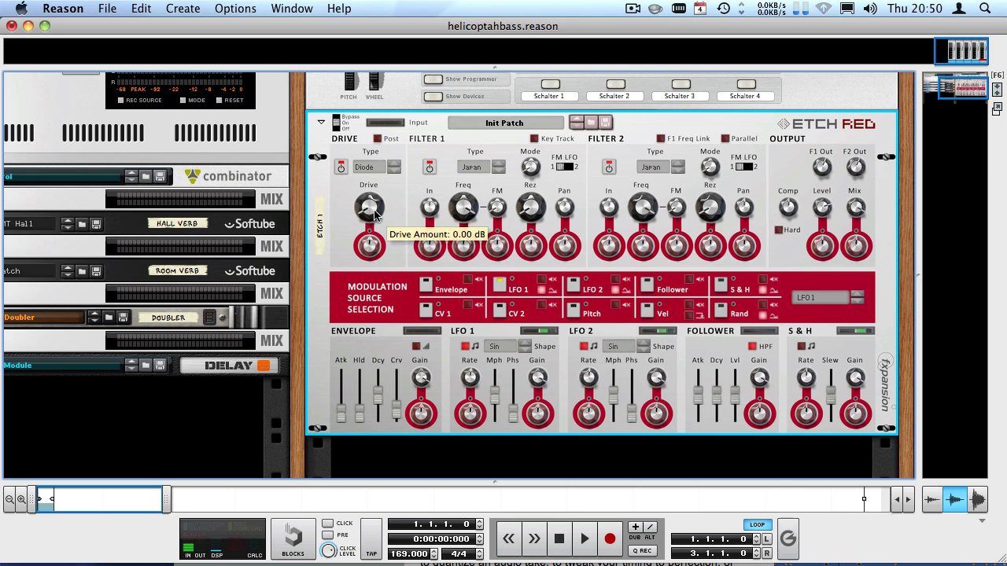
- Show the Combinator's devices again to check its Scream 4 unit and hide them
scroll(382, 212, up, 3)
click(432, 191)
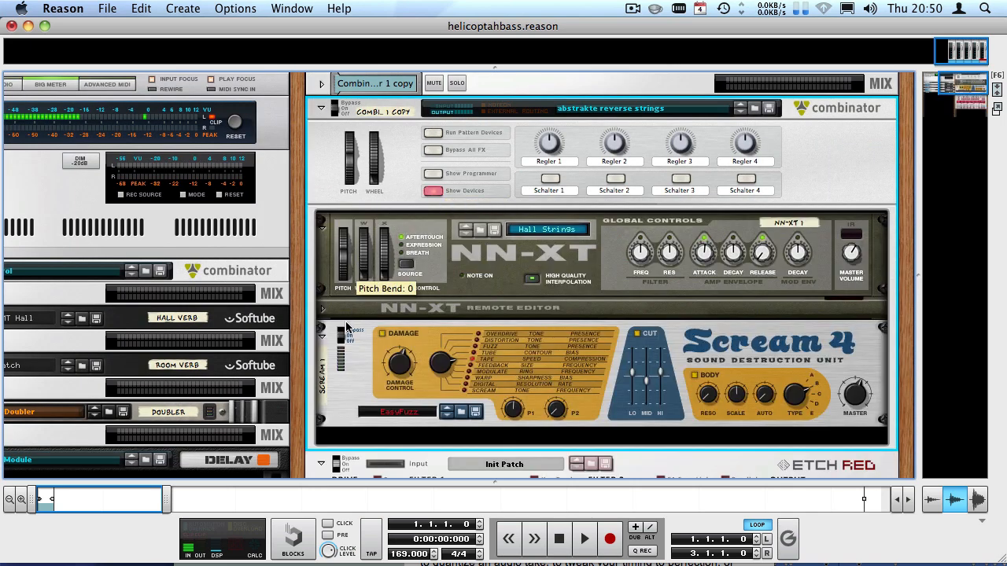
click(432, 190)
scroll(394, 197, down, 3)
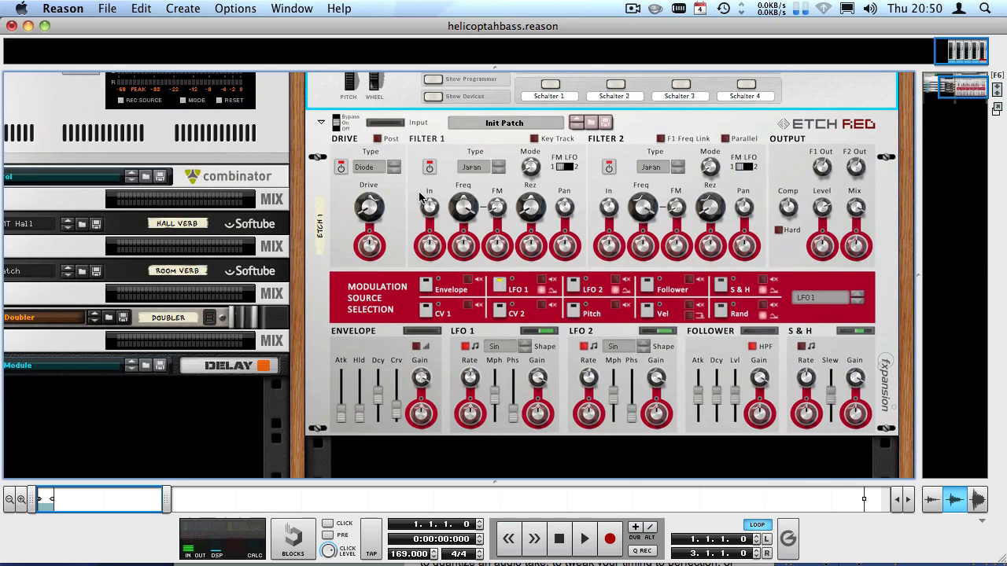
- Play the loop while sweeping the Etch Red's Diode drive amount and stop playback
key(space)
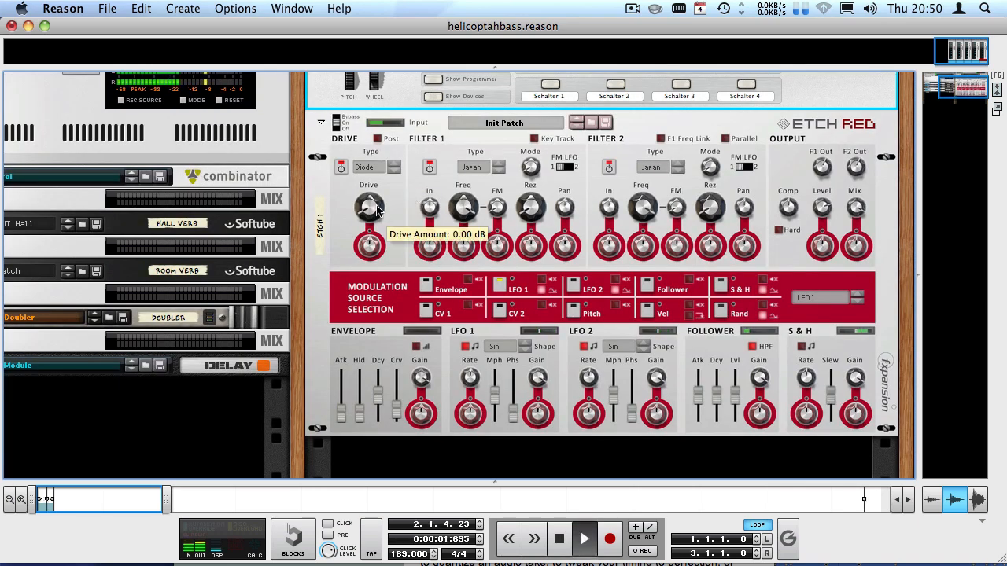
click(375, 206)
drag(376, 206, 327, 50)
key(space)
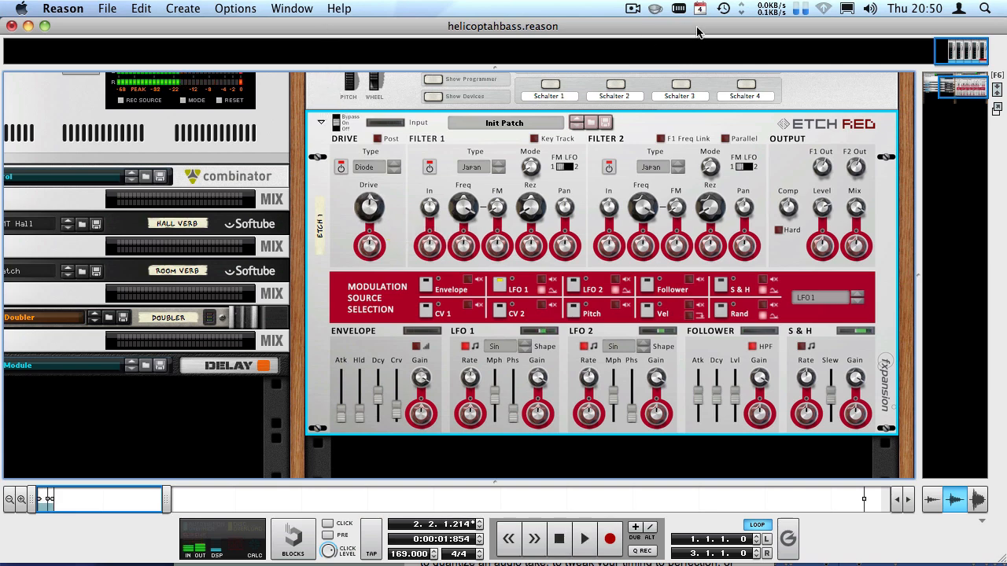
- Show the main mixer, lower the master fader slightly, and return the song position to the start
key(F5)
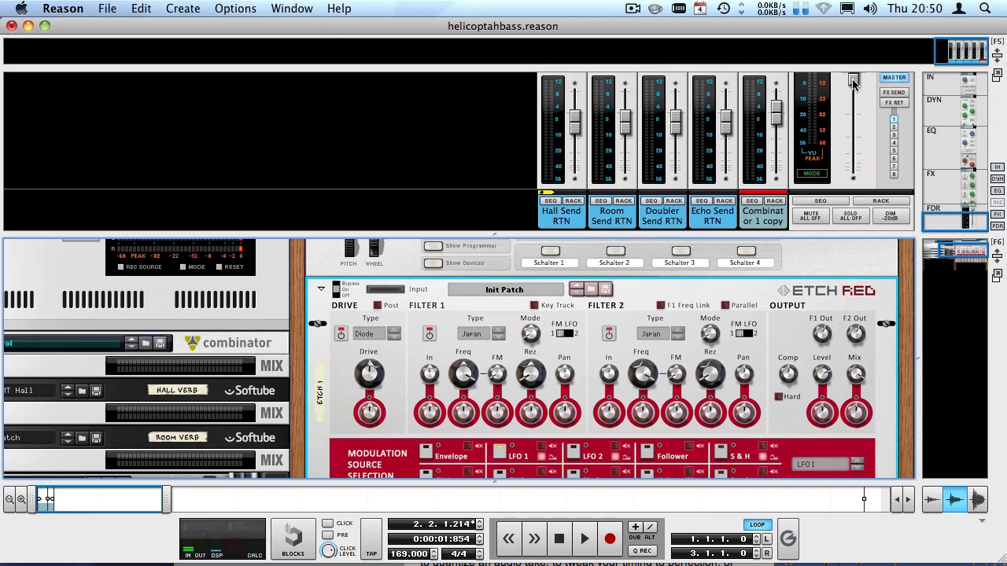
drag(854, 82, 854, 101)
key(shift+Return)
- Play the loop while raising the Diode drive amount to about 33.77 dB and stop playback
key(space)
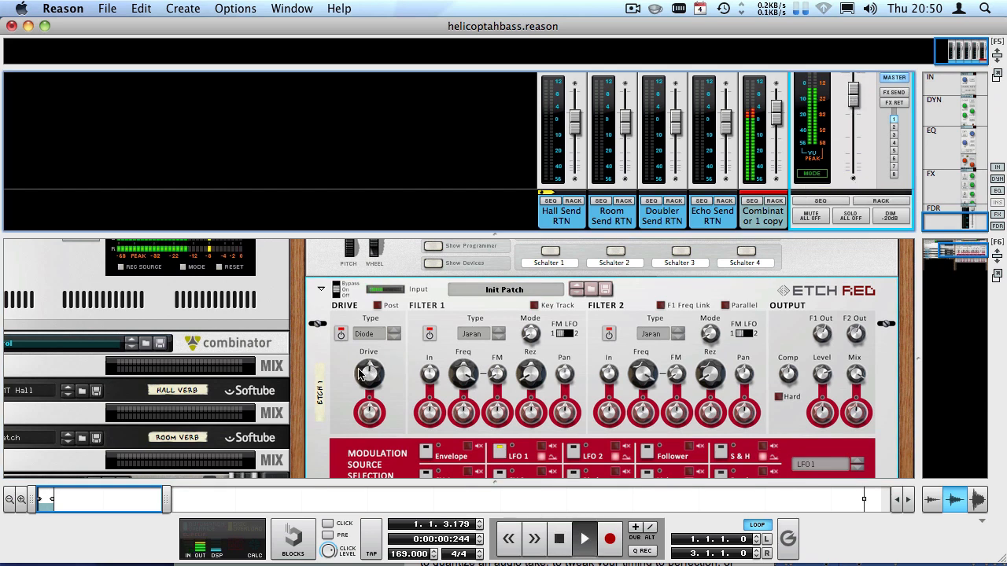
drag(359, 374, 343, 353)
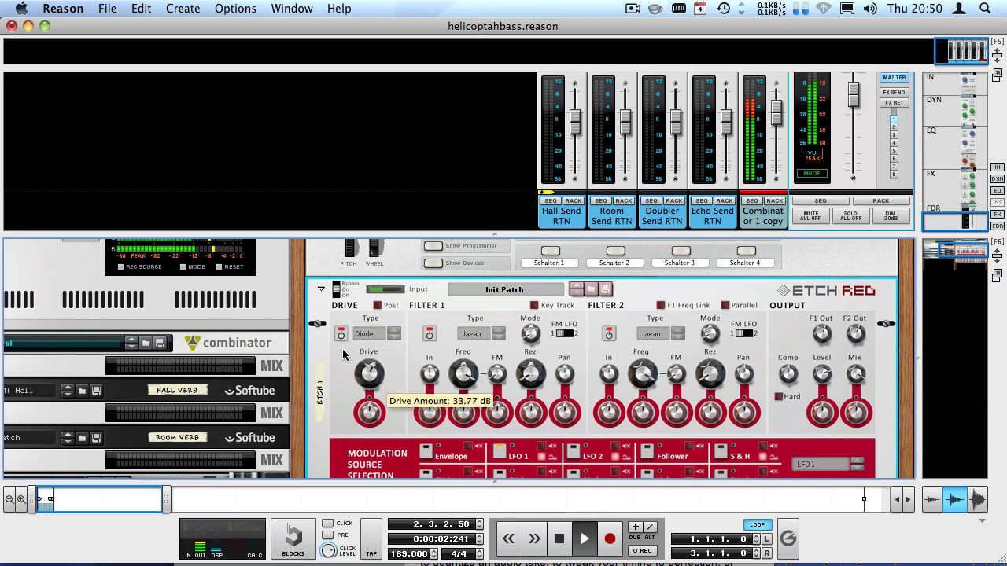
key(space)
- Audition the OpAmp drive type while adjusting its drive amount, and step the type on to Shred
click(365, 334)
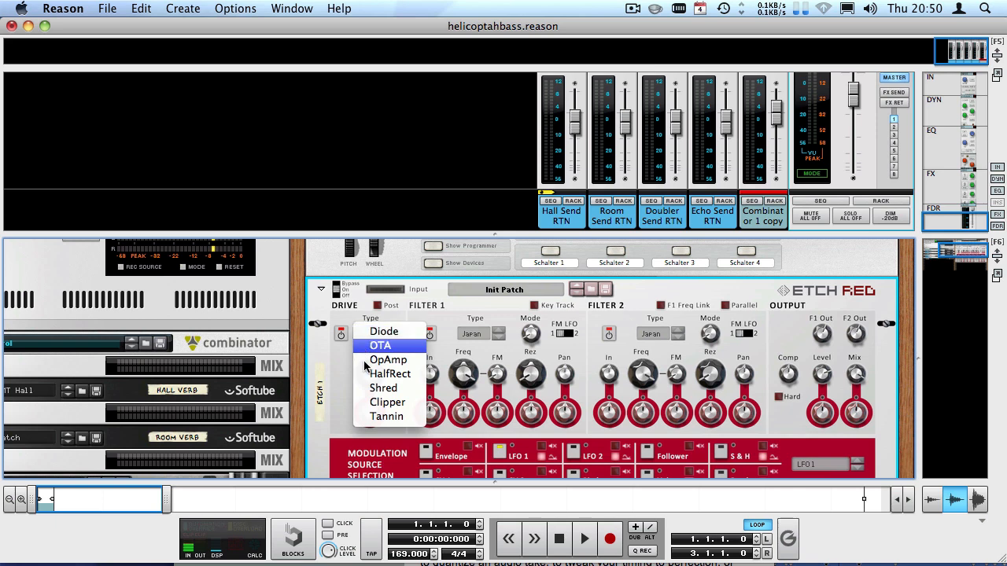
click(381, 359)
key(space)
mouse_move(350, 368)
mouse_down()
mouse_move(364, 451)
mouse_move(348, 357)
mouse_up()
click(395, 337)
key(space)
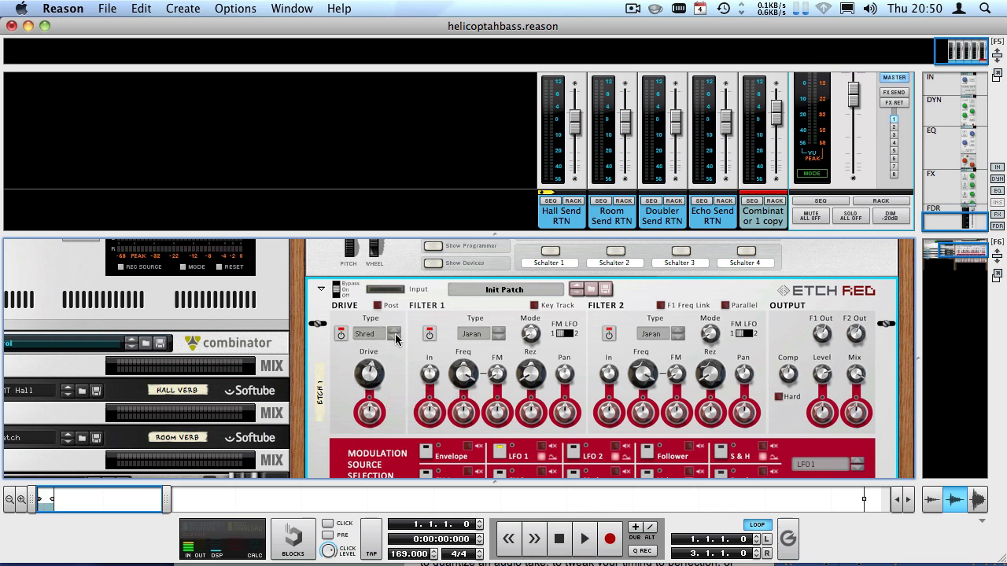
- Audition the Clipper drive type while sweeping its drive amount, and switch the type to Tannin
click(396, 338)
key(space)
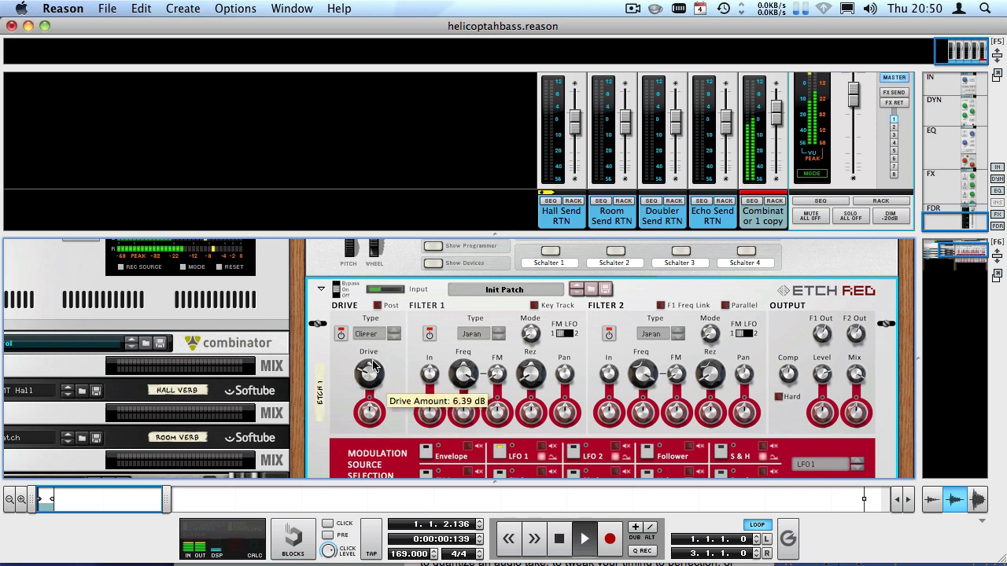
drag(374, 367, 326, 385)
click(396, 338)
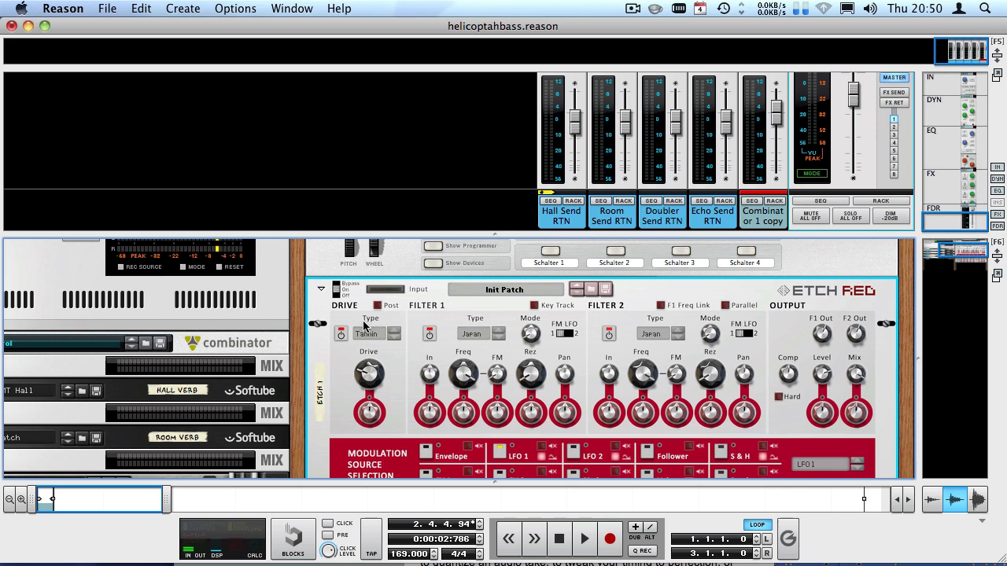
- Audition the Tannin drive type during loop playback while sweeping its drive amount, and return the song position to the start
click(364, 330)
click(342, 329)
key(space)
mouse_move(366, 369)
mouse_down()
mouse_move(341, 320)
mouse_move(335, 363)
mouse_move(333, 316)
mouse_move(325, 346)
mouse_move(365, 363)
mouse_move(347, 377)
mouse_up()
key(space)
key(shift+Return)
key(space)
key(space)
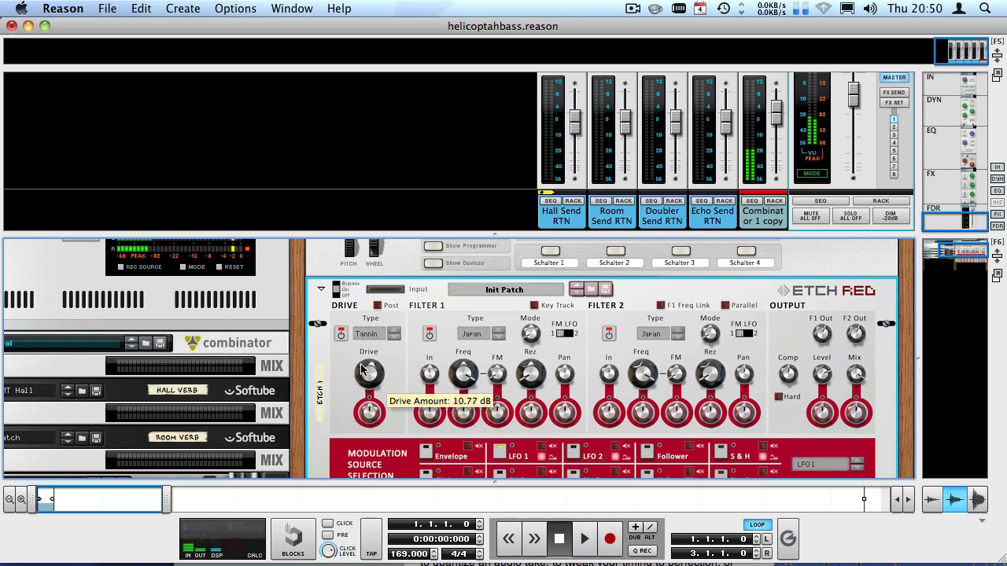
- Enlarge the rack area to show the whole Etch Red device and reset its drive amount to the default
drag(384, 234, 370, 136)
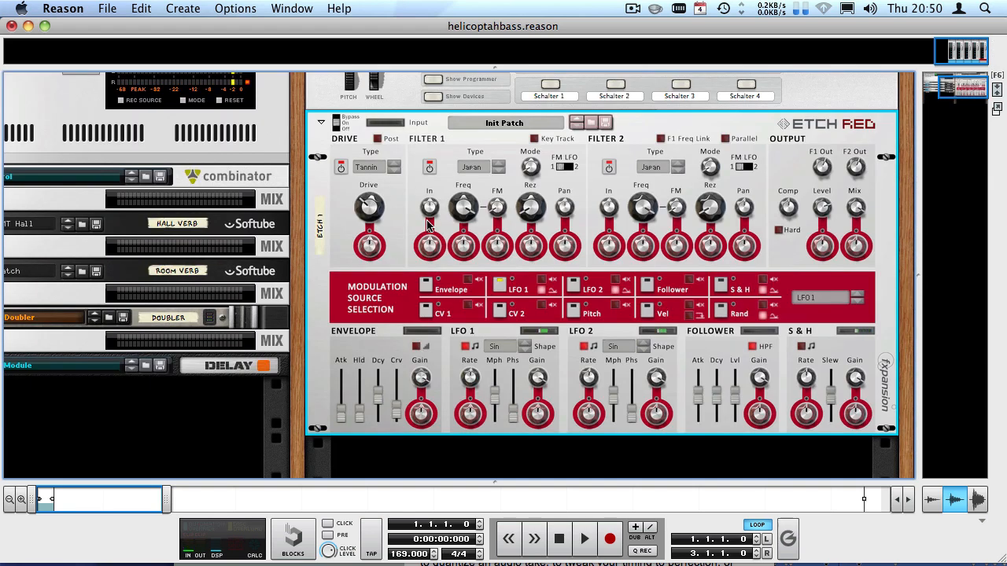
super+click(372, 202)
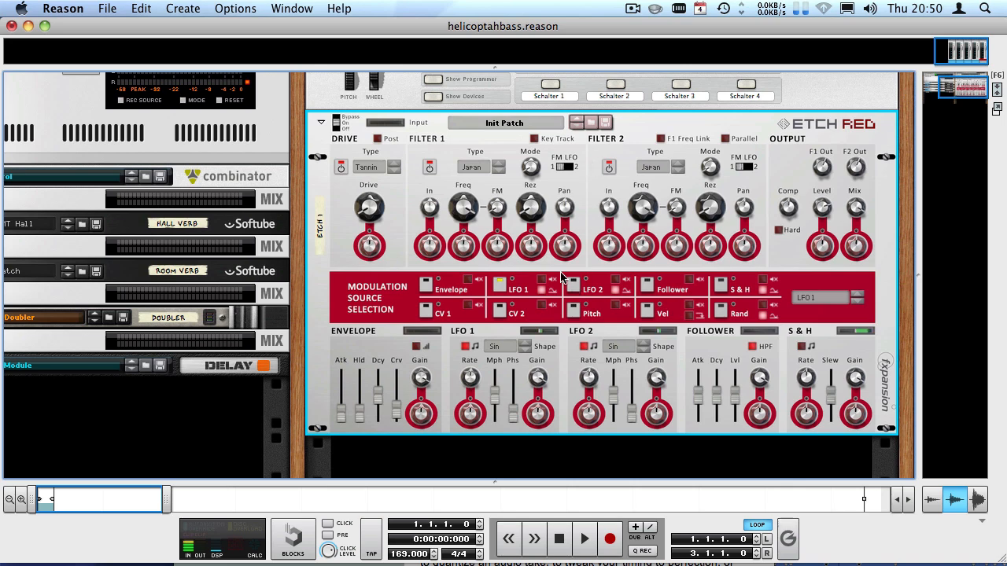
- Create an ECF-42 Envelope Controlled Filter below Etch Red and delete it again
scroll(409, 232, down, 3)
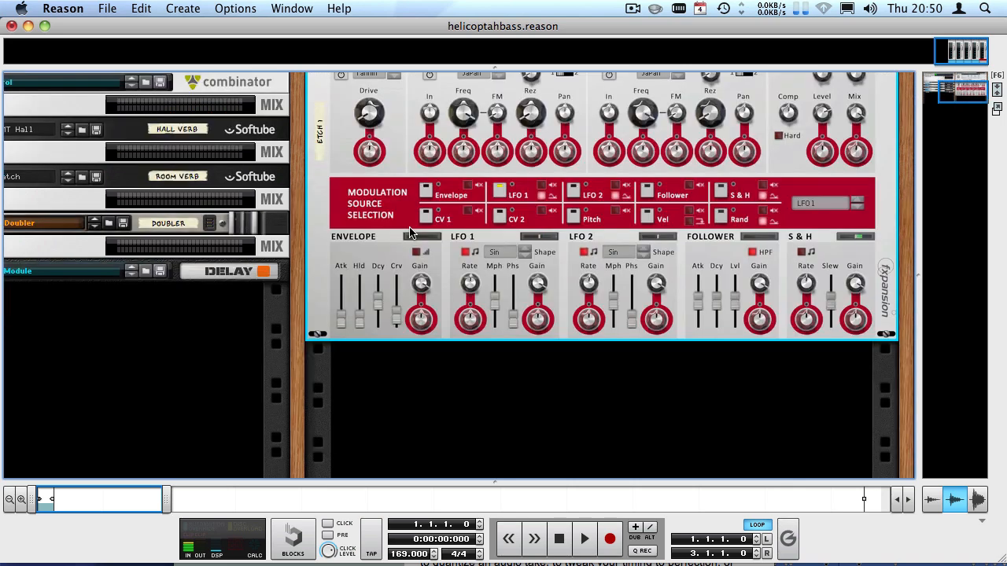
right_click(446, 367)
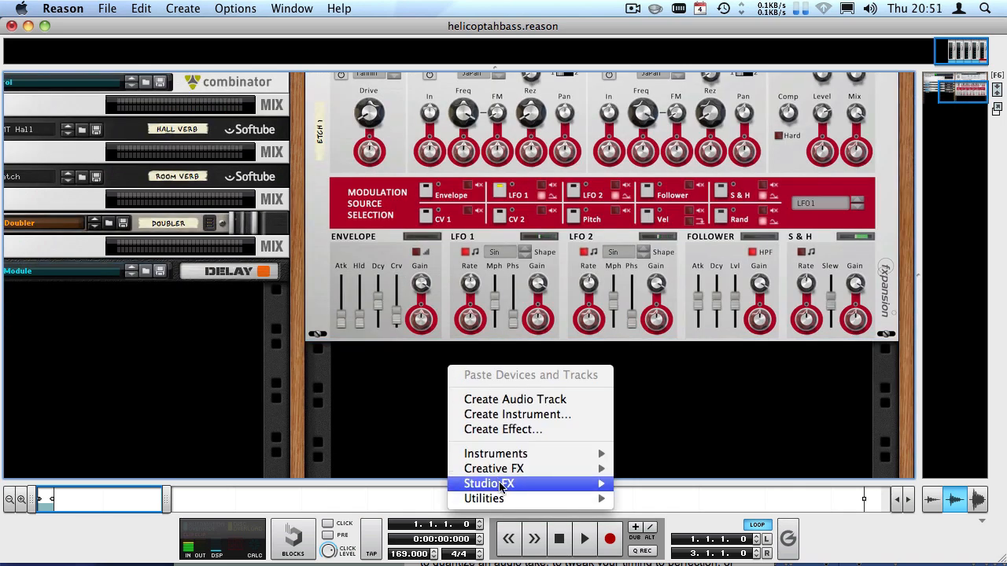
mouse_move(454, 483)
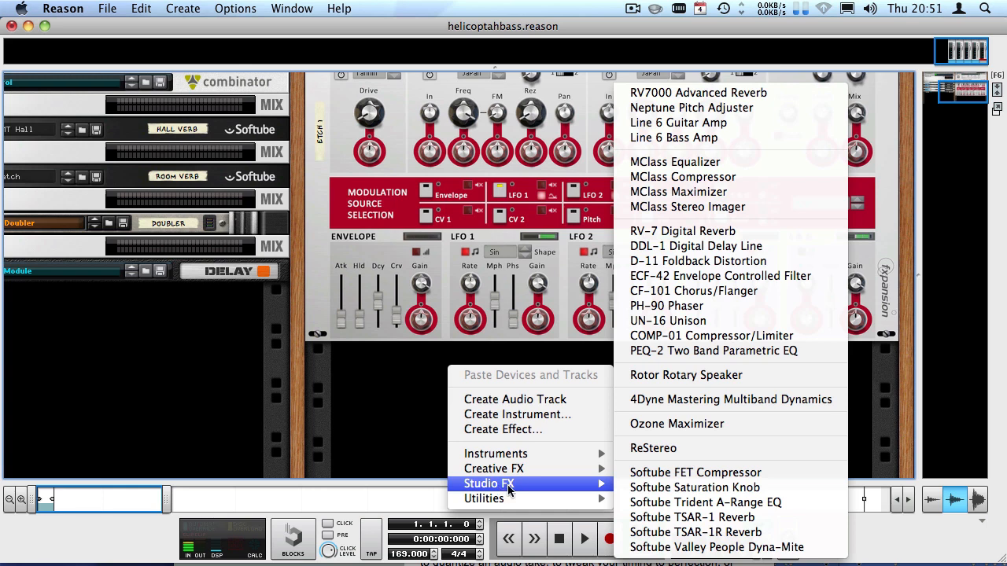
click(676, 275)
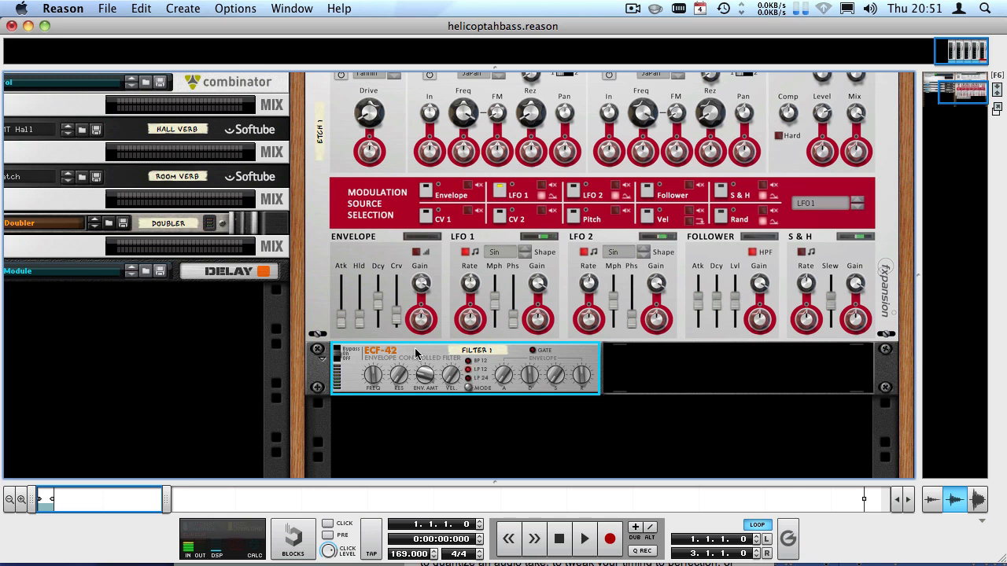
key(Delete)
key(Return)
- Show the available Filter 1 types, keep Japan, and audition it during playback while sweeping the filter frequency
scroll(428, 313, up, 3)
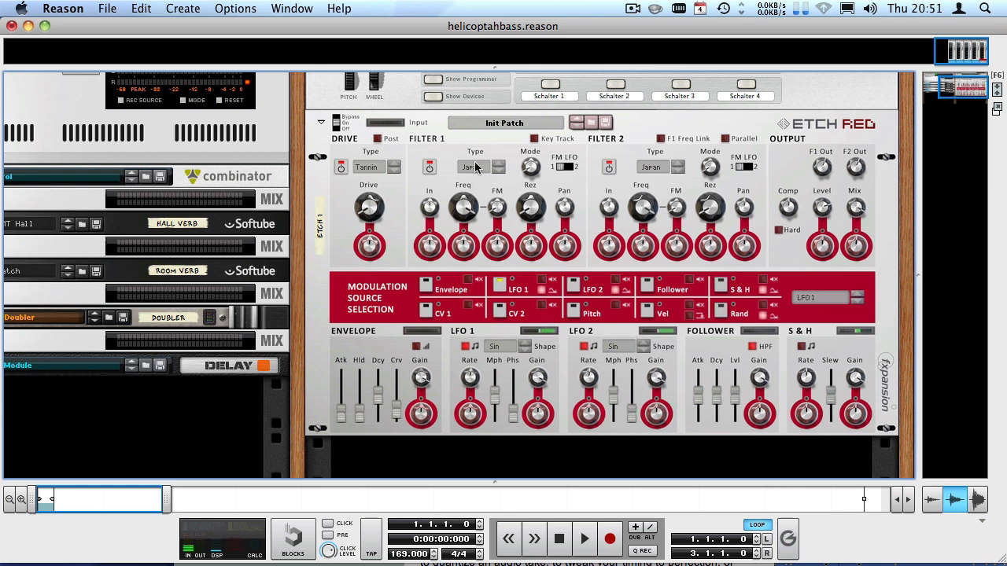
click(474, 167)
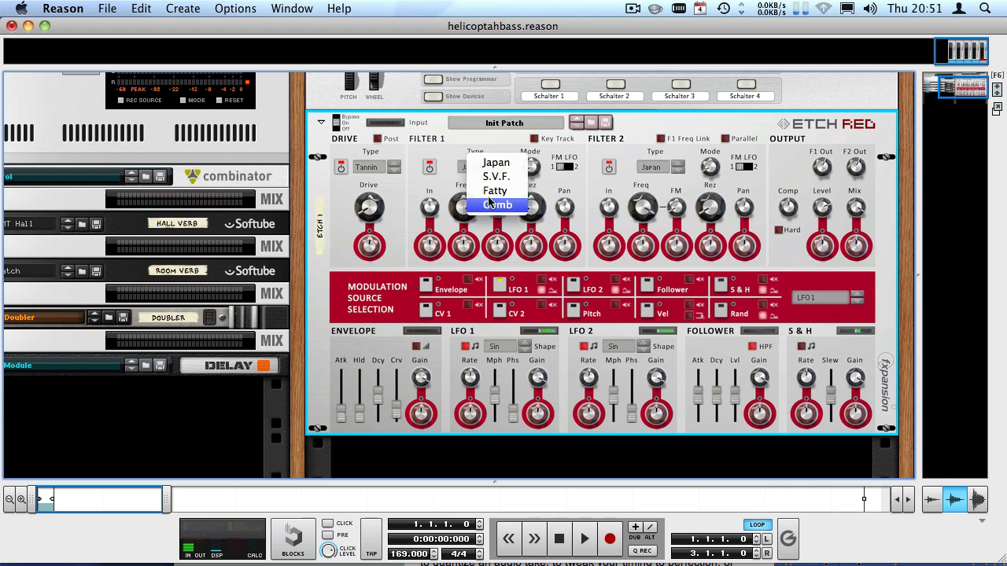
click(451, 166)
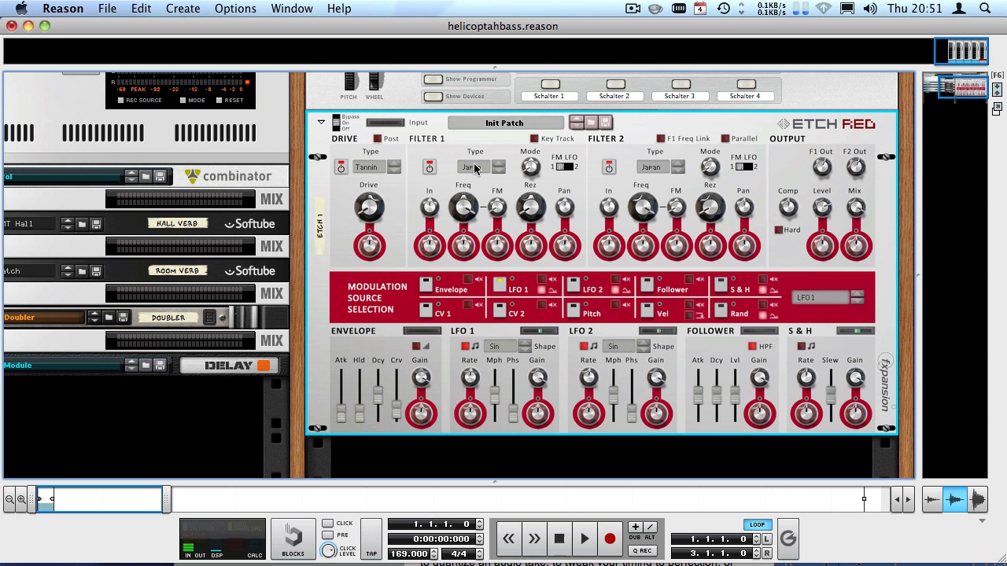
key(space)
drag(468, 208, 466, 187)
mouse_move(463, 213)
mouse_down()
mouse_move(464, 179)
mouse_move(463, 214)
mouse_up()
key(space)
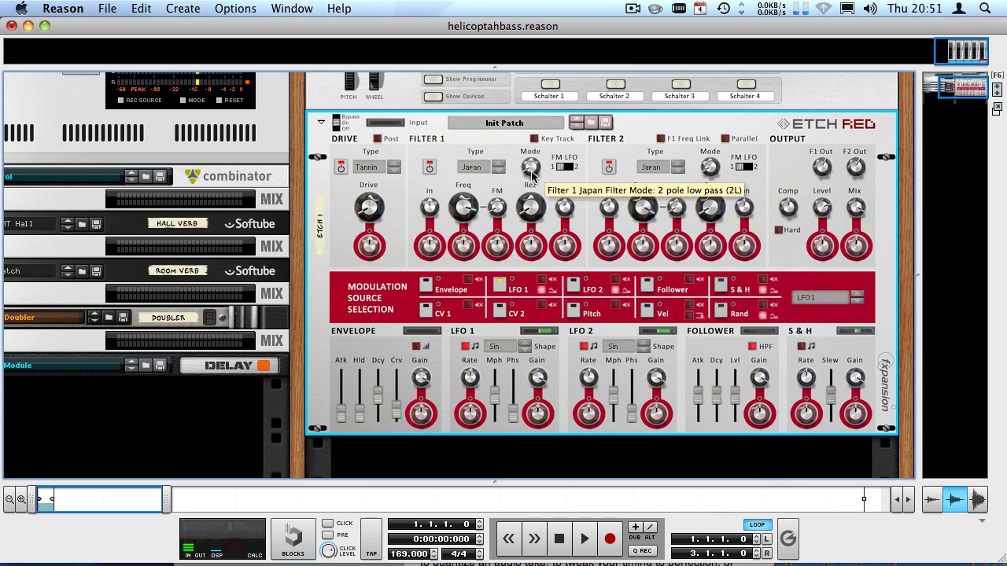
- Set the Filter 1 mode to 2 pole band pass (2B) and audition it while adjusting frequency and resonance
drag(532, 172, 481, 220)
drag(532, 172, 509, 147)
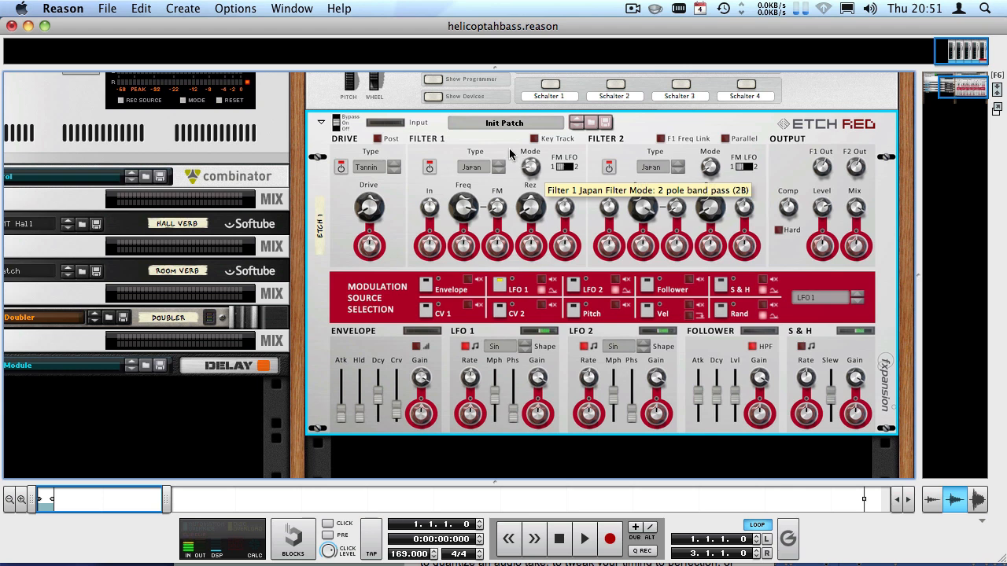
key(space)
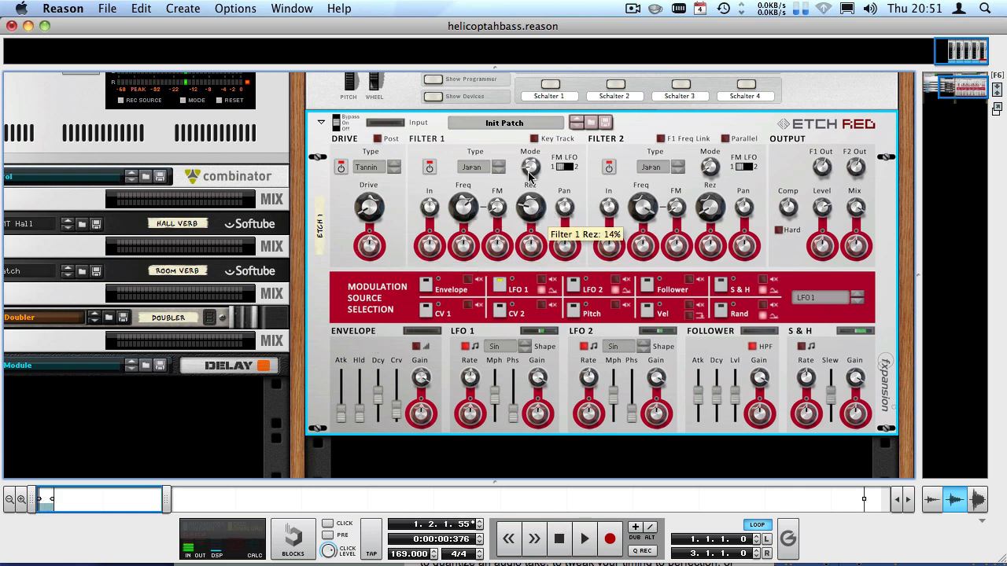
key(space)
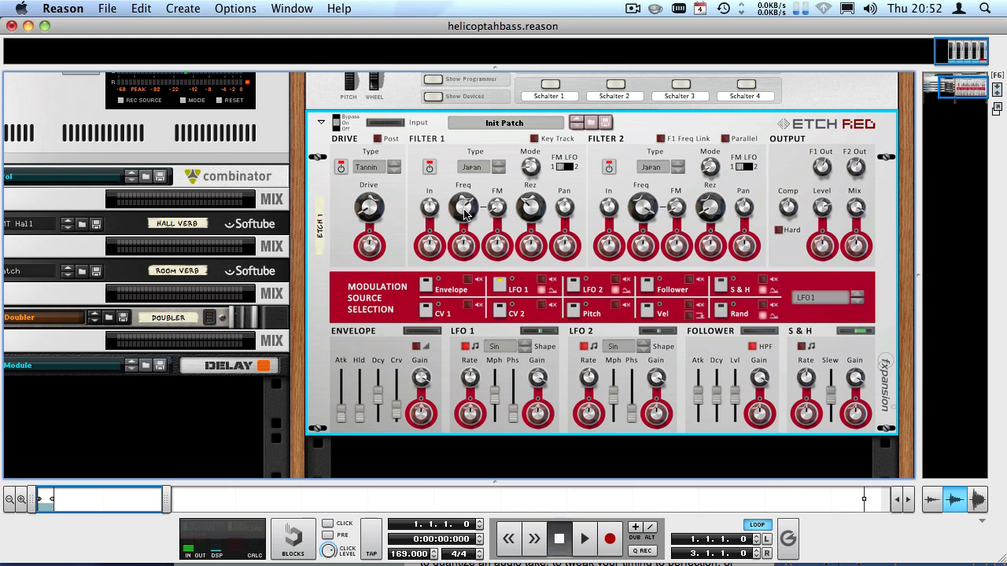
key(space)
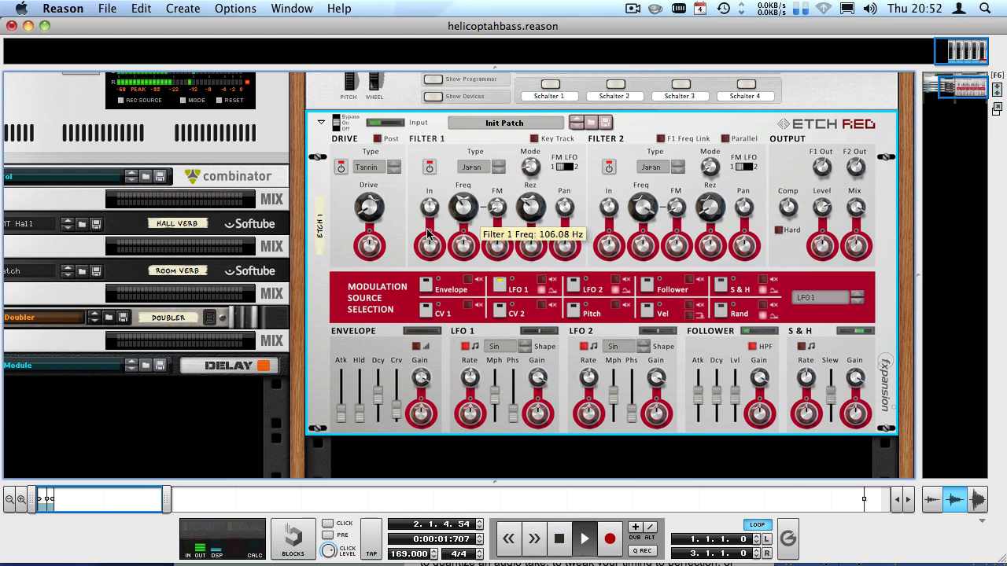
key(space)
- Set the Filter 1 mode to 2 pole high pass (2H) and audition it while sweeping the frequency
drag(530, 166, 515, 148)
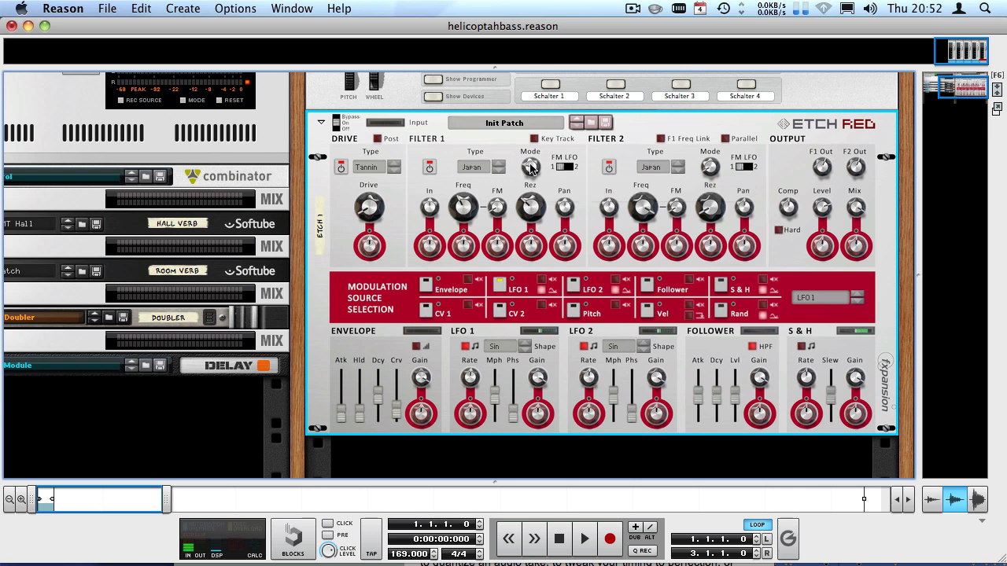
mouse_move(530, 168)
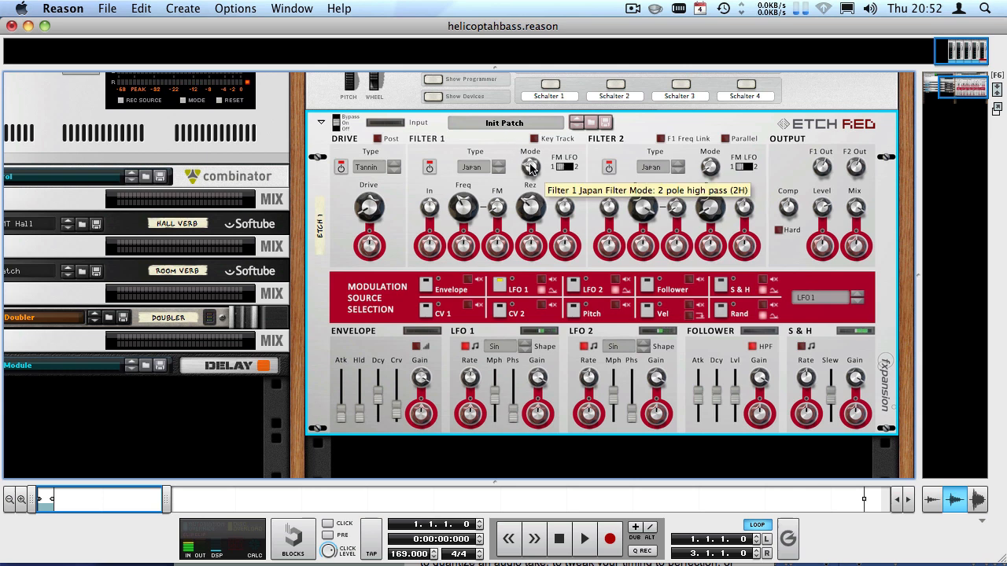
scroll(531, 168, down, 3)
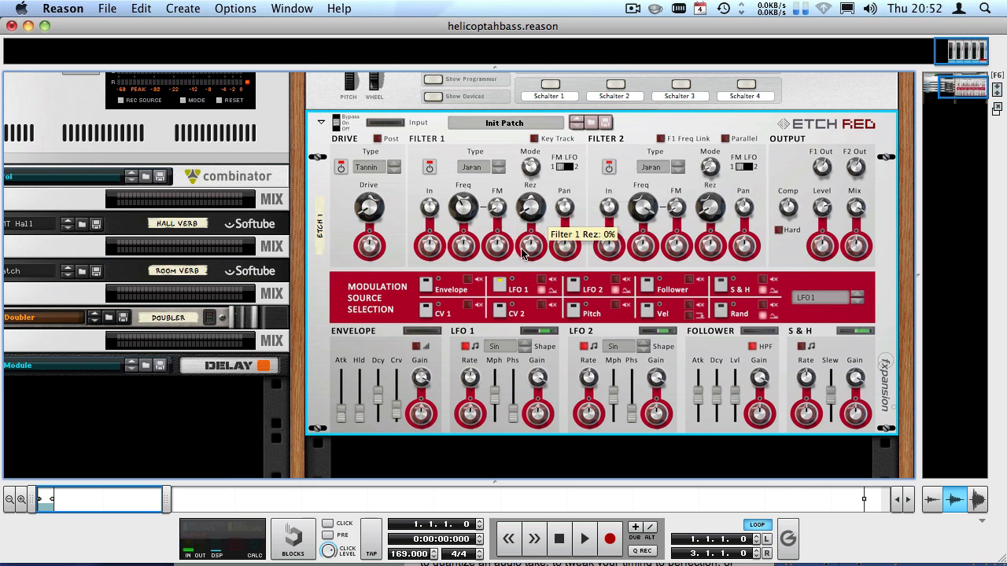
mouse_move(457, 206)
key(space)
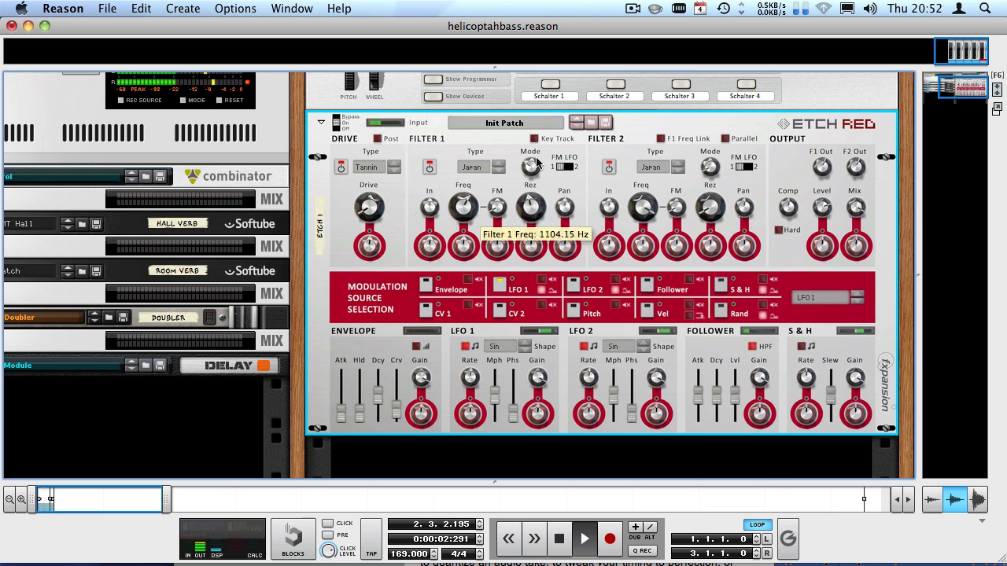
- Step Filter 1 to another mode, set its resonance to 0%, and audition a frequency sweep during playback
drag(534, 162, 531, 151)
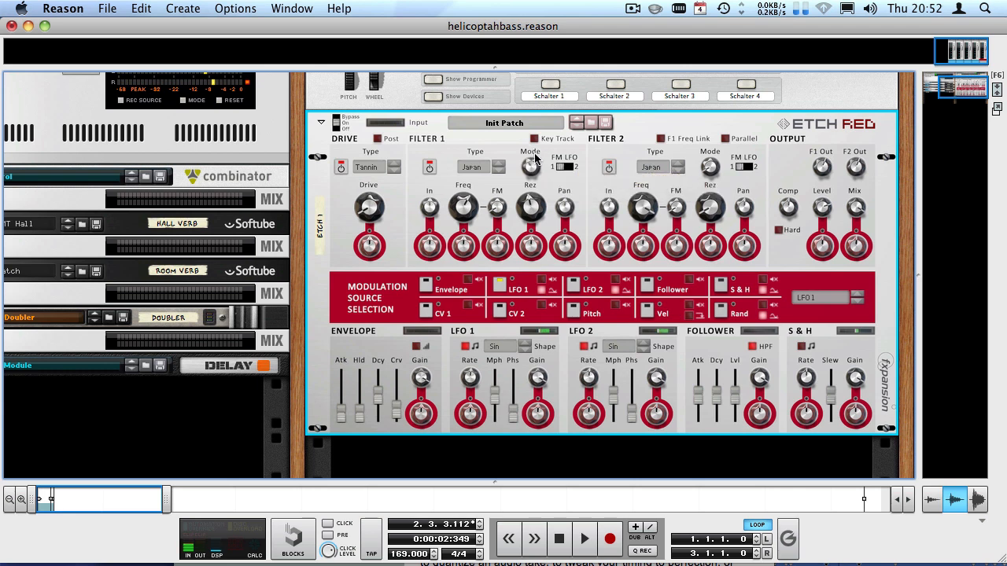
drag(528, 205, 503, 248)
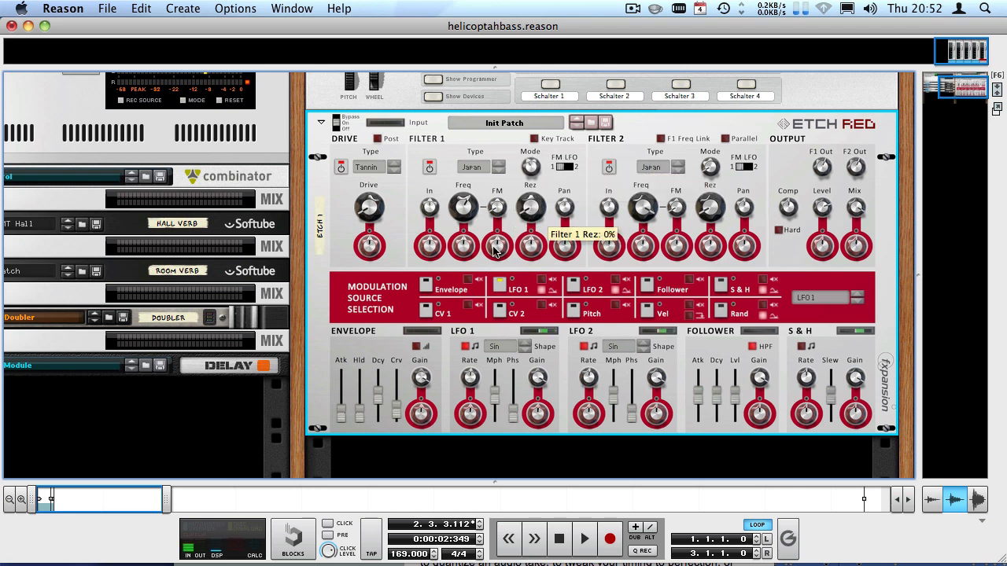
key(space)
drag(466, 205, 438, 264)
key(space)
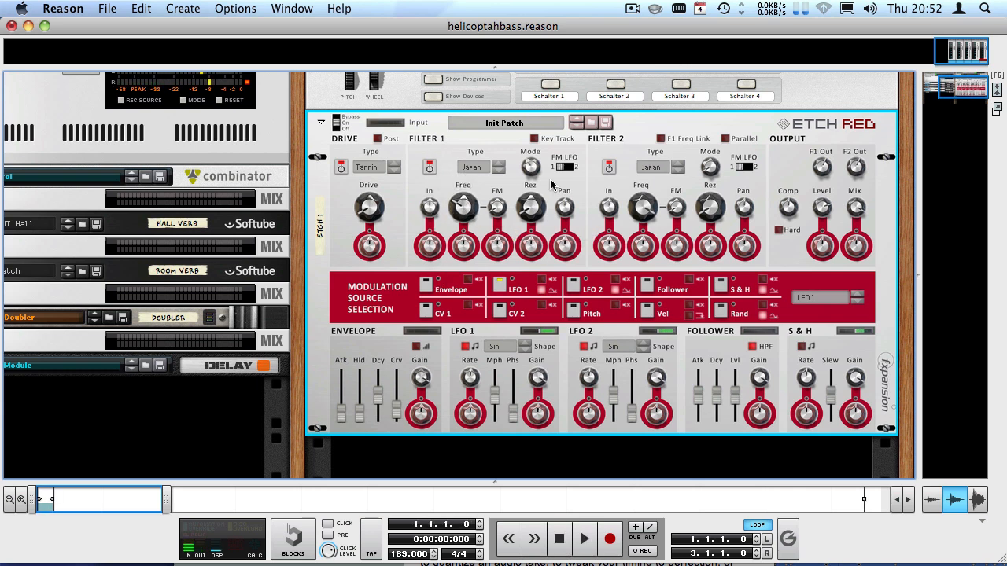
- Step the Filter 1 mode through 2N and beyond, and switch the filter type to Fatty
drag(531, 167, 465, 100)
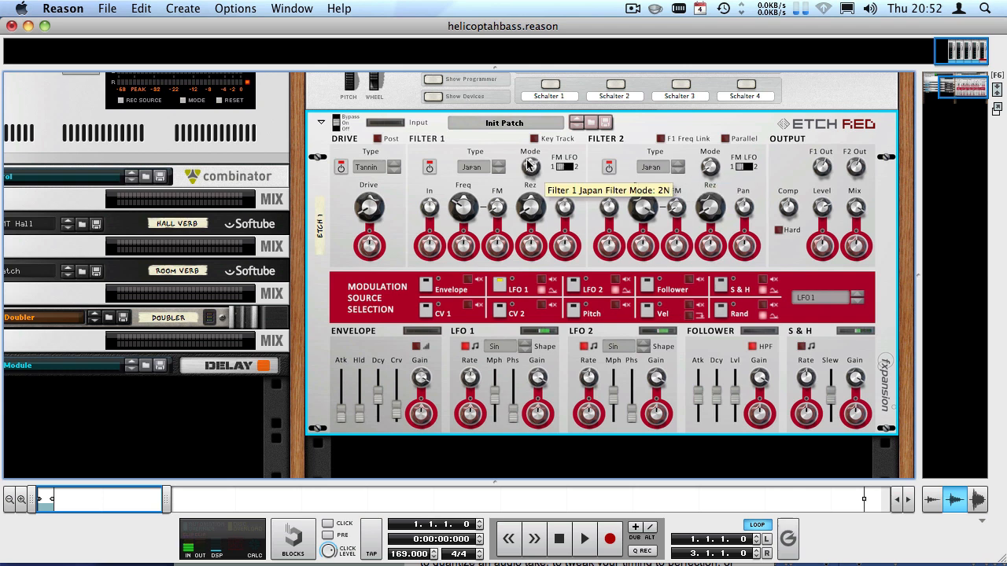
drag(530, 164, 496, 133)
click(472, 167)
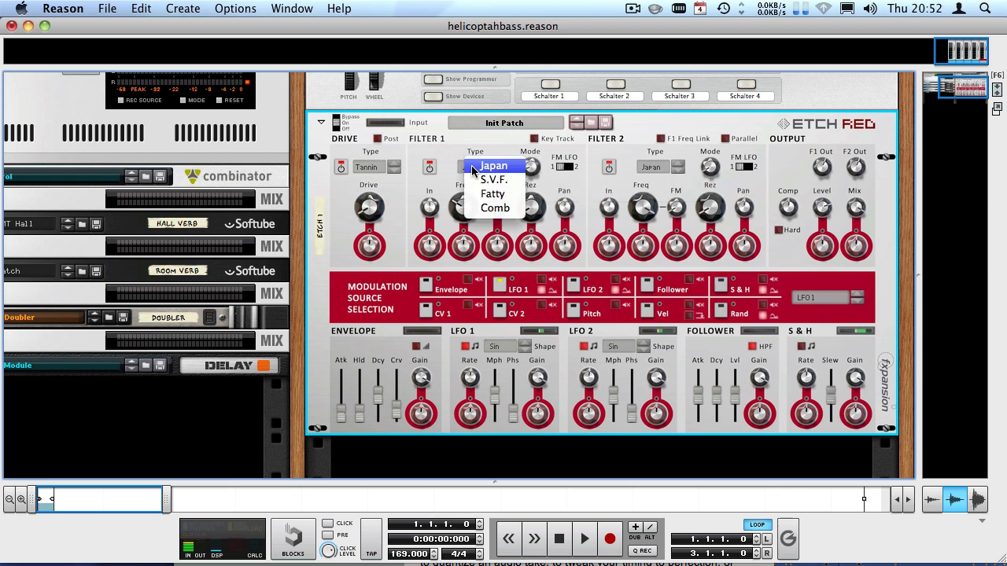
click(489, 194)
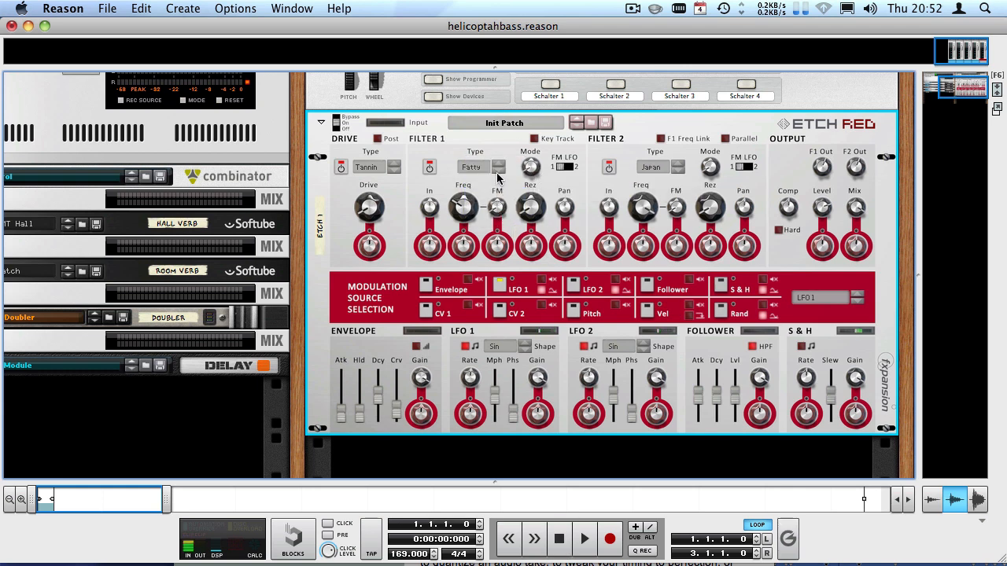
- Audition the Fatty type on Filter 1 during playback while sweeping its frequency and resonance
key(space)
drag(459, 210, 396, 168)
drag(525, 206, 516, 162)
drag(470, 217, 462, 293)
key(space)
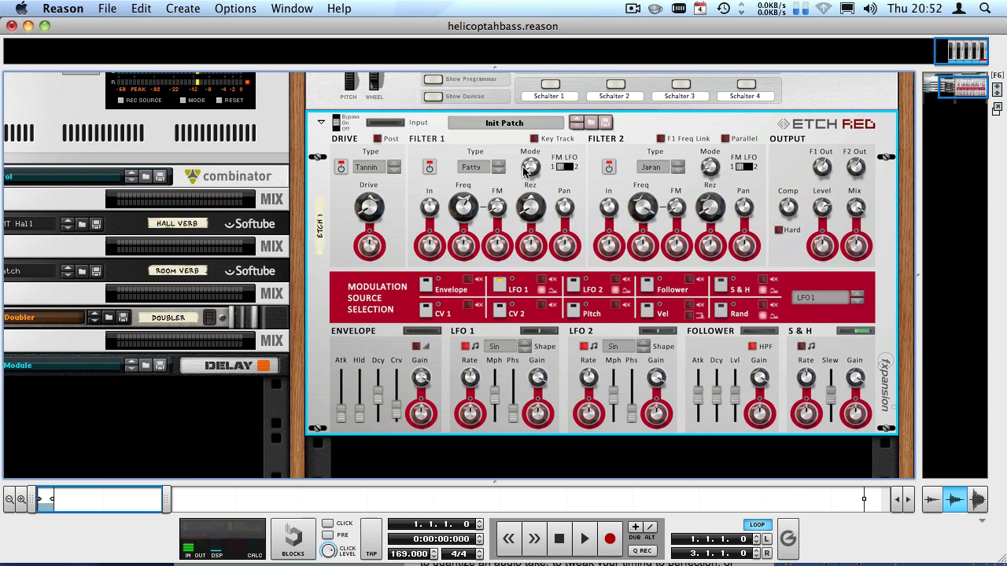
- Change the mode of the Fatty filter and audition it while sweeping the Filter 1 frequency
drag(500, 86, 532, 169)
drag(463, 205, 445, 146)
key(space)
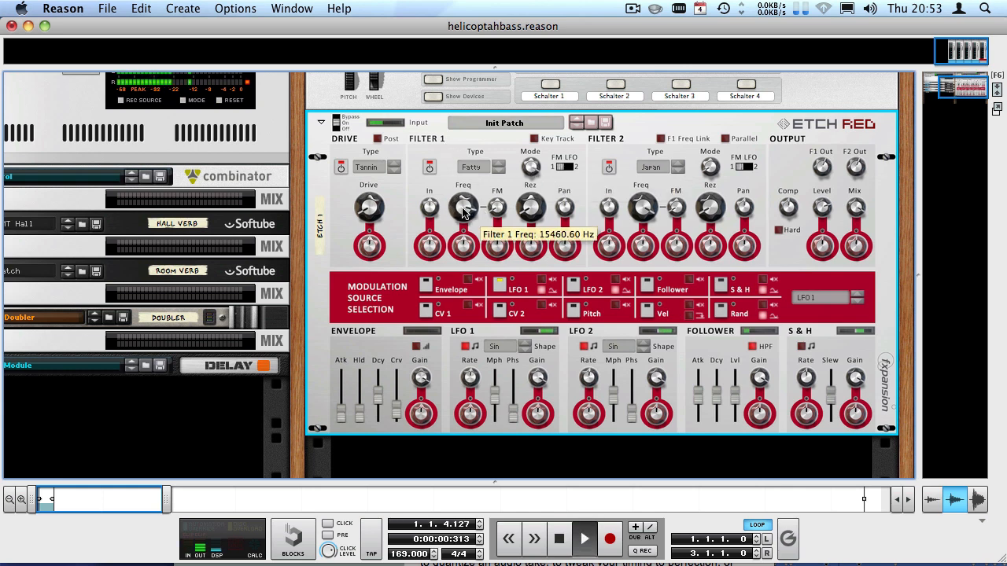
mouse_move(463, 205)
mouse_down()
mouse_move(452, 373)
mouse_move(453, 221)
mouse_up()
key(space)
- Switch Filter 1 to the Comb type and audition it during playback while sweeping the frequency
click(475, 168)
click(481, 180)
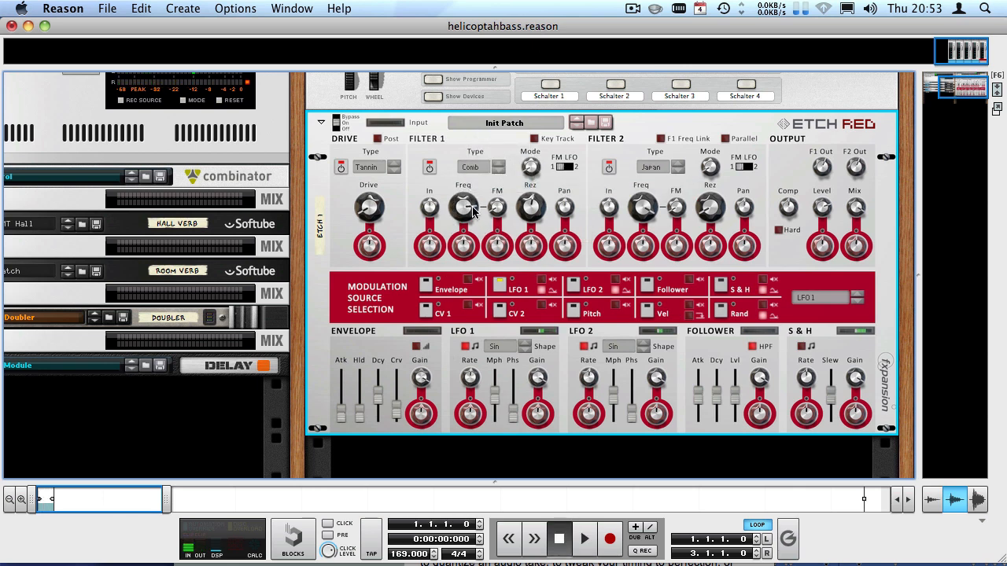
key(space)
drag(464, 207, 448, 178)
click(497, 164)
key(space)
key(shift+Return)
click(499, 169)
key(space)
key(space)
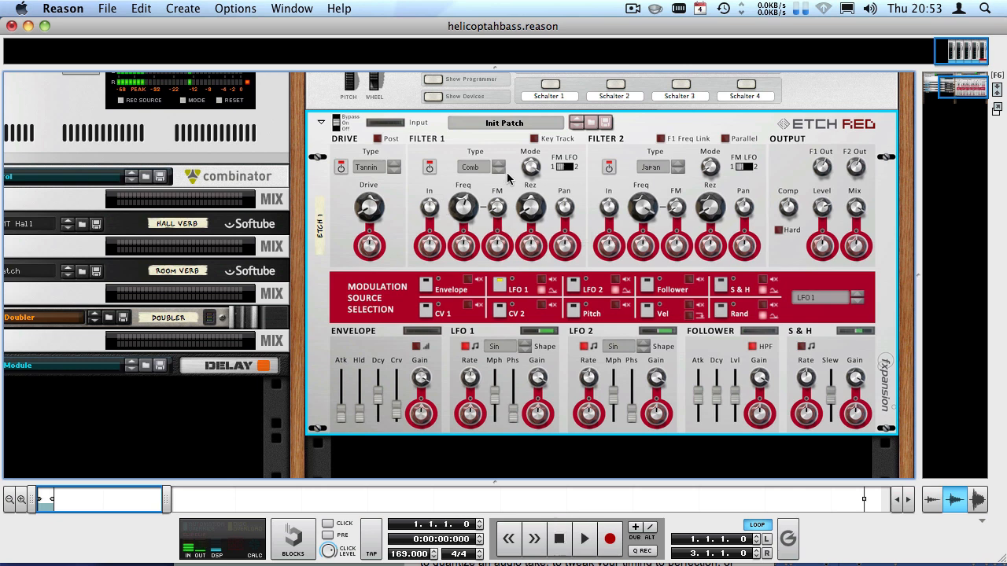
- Switch the Filter 1 type back to Japan
click(476, 167)
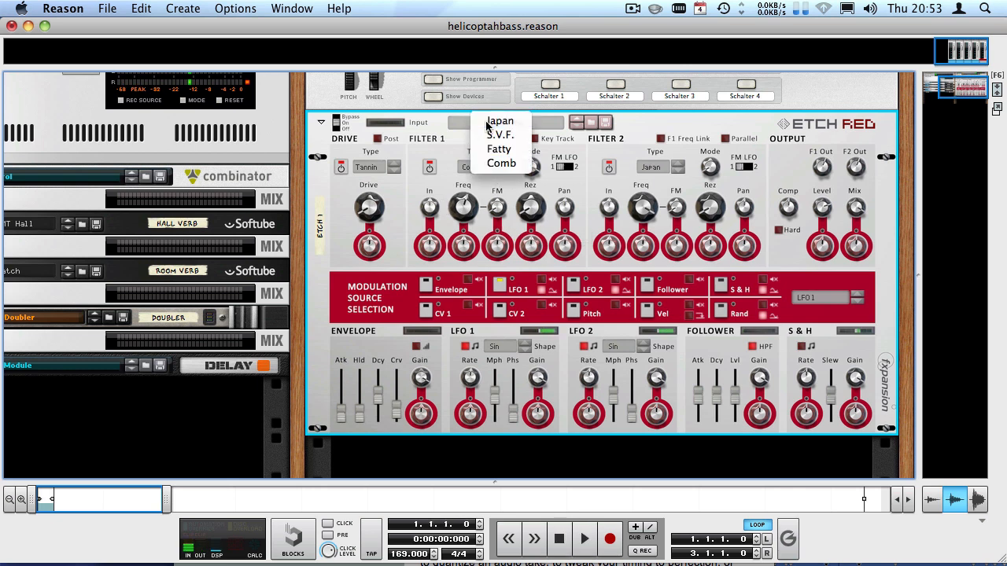
click(487, 126)
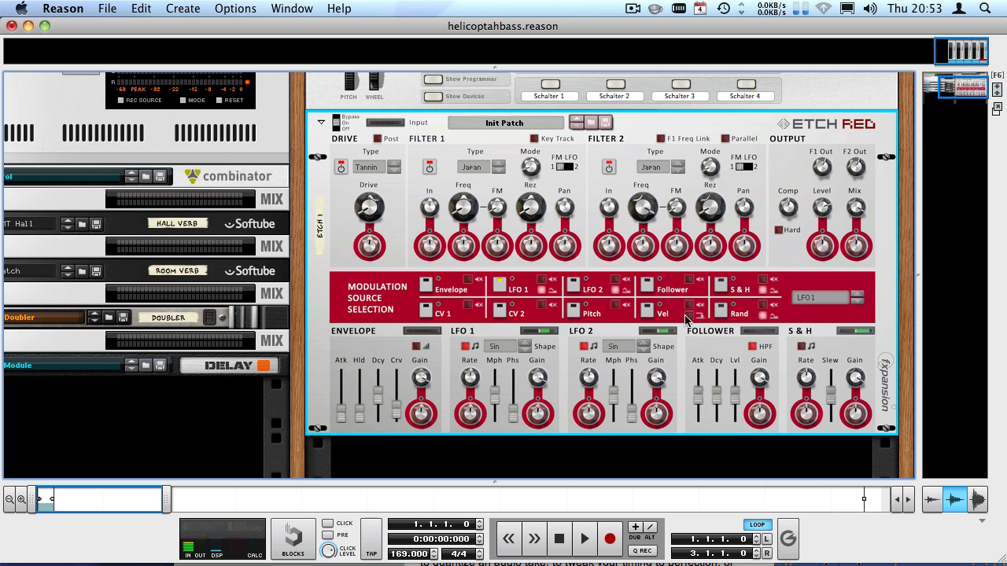
- Try raising the envelope attack to about 0.37 seconds and undo the change
drag(343, 417, 346, 395)
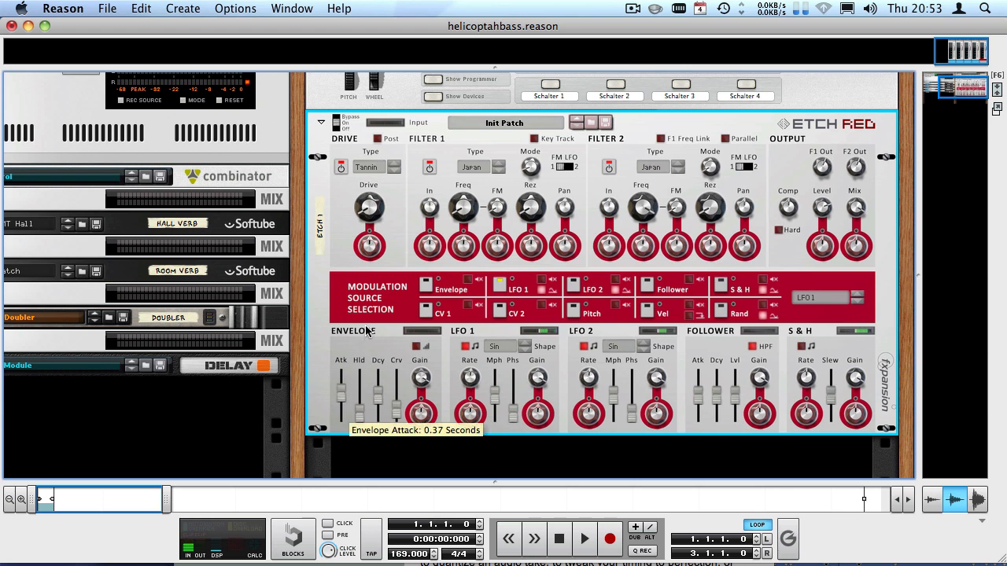
key(super+z)
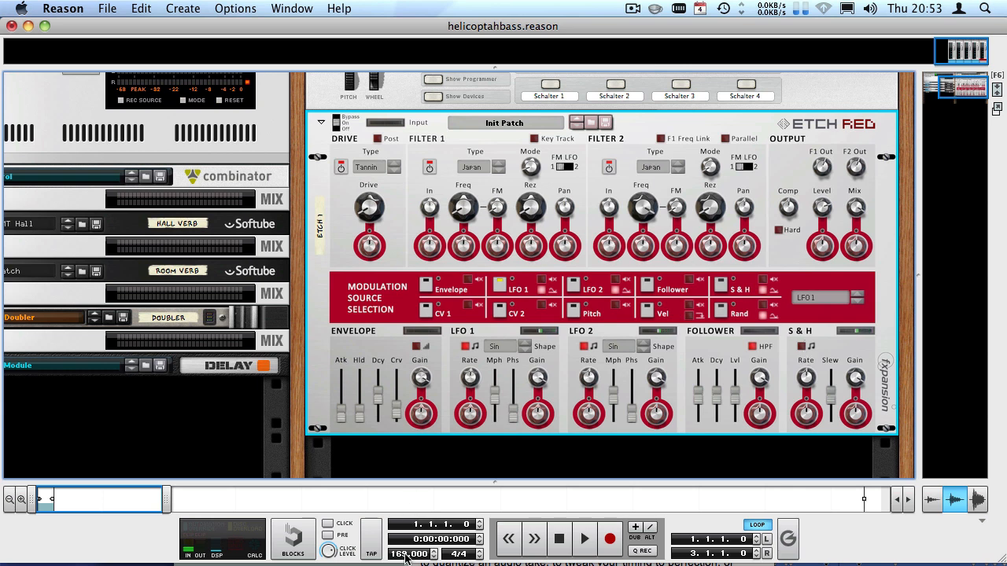
- Set the song tempo to 140 and try out different rates for LFO 1
text(140)
key(Return)
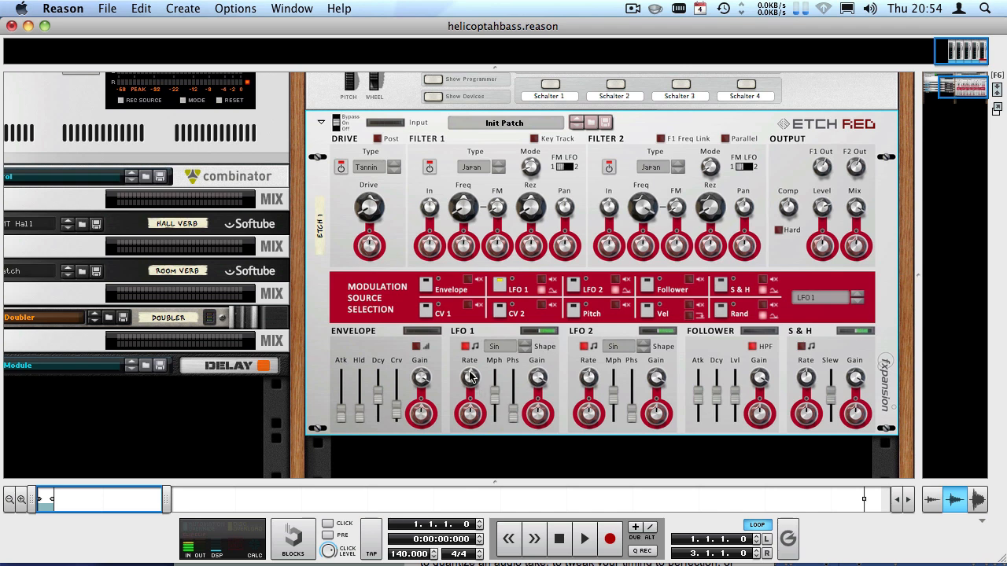
mouse_move(541, 381)
click(467, 373)
drag(467, 376, 409, 329)
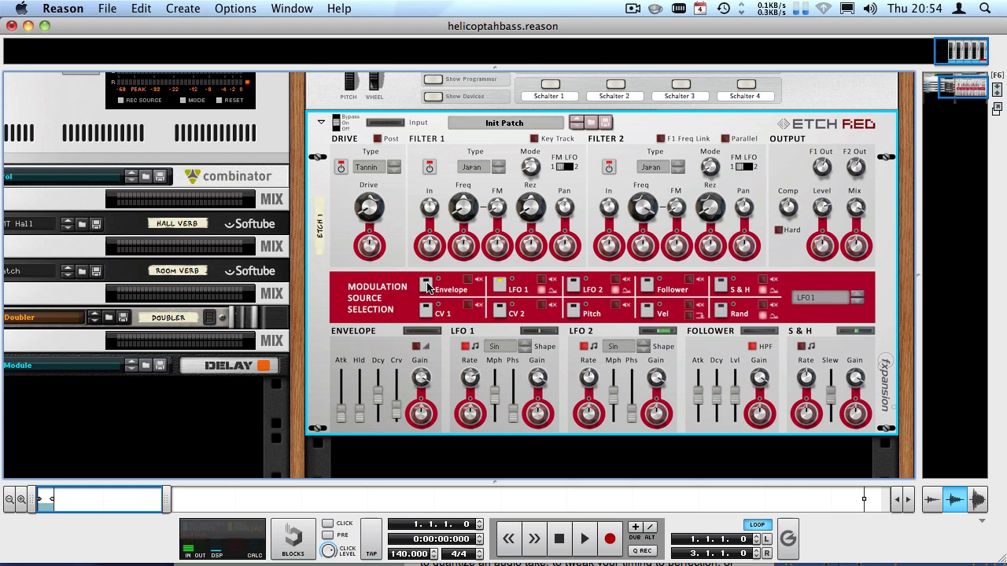
- Set LFO 1 to modulate Filter 1's frequency by 50% and audition it during playback while adjusting the filter frequency
click(426, 308)
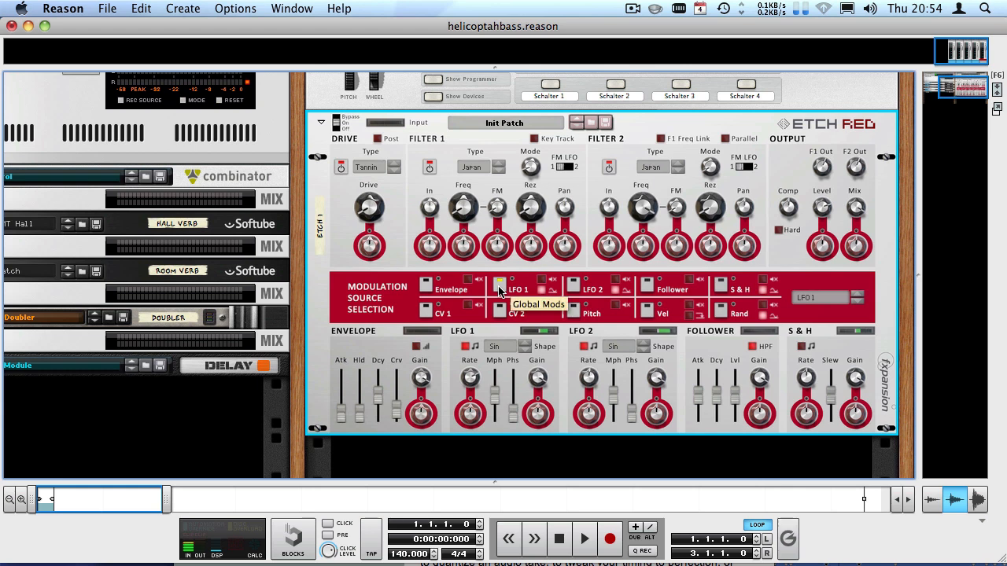
mouse_move(462, 245)
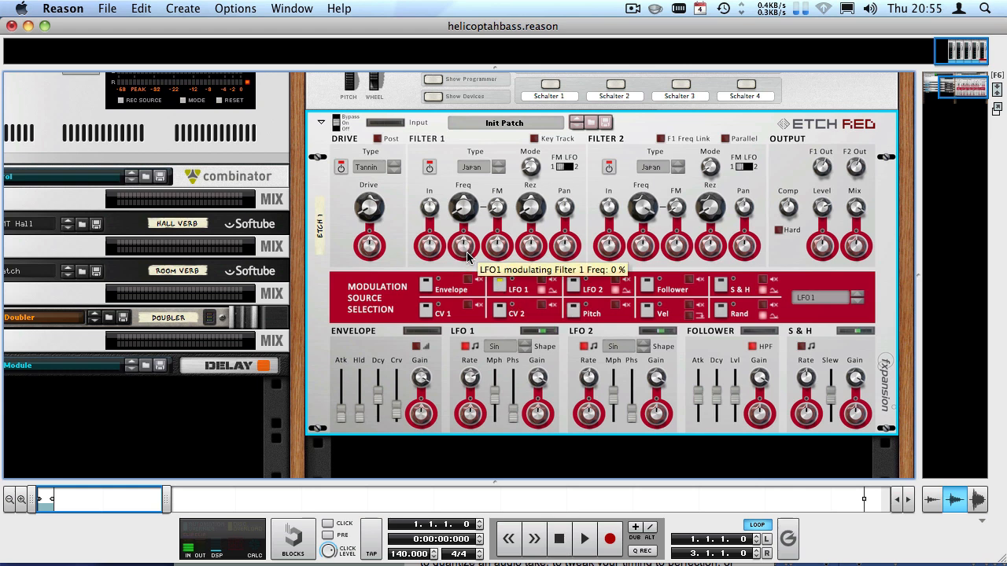
key(space)
drag(467, 256, 453, 249)
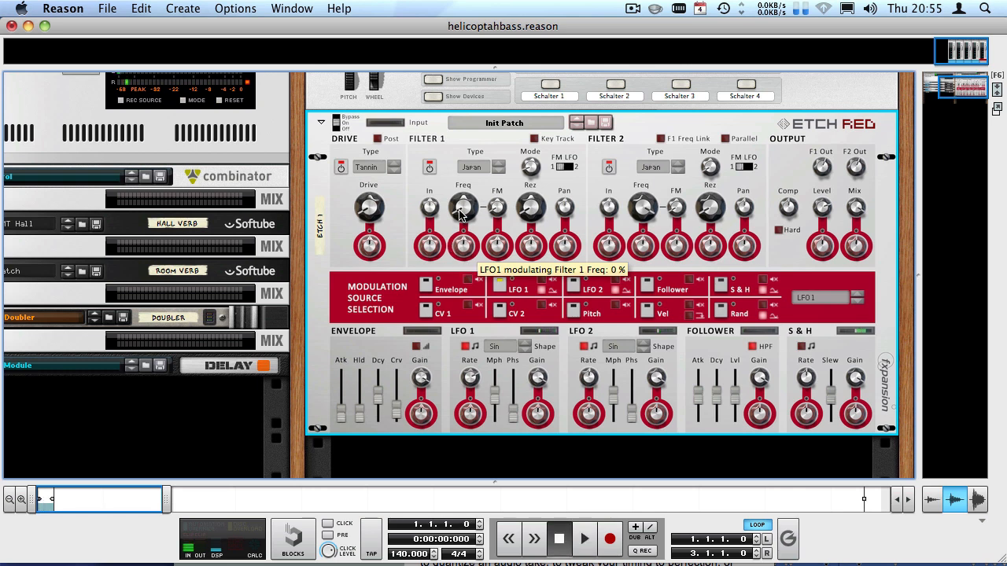
drag(463, 208, 462, 200)
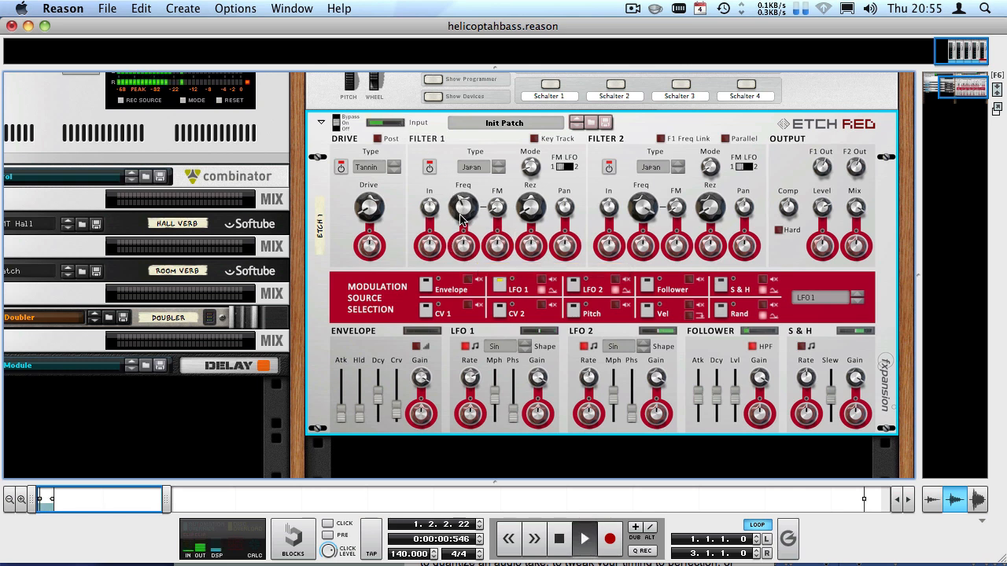
mouse_move(464, 248)
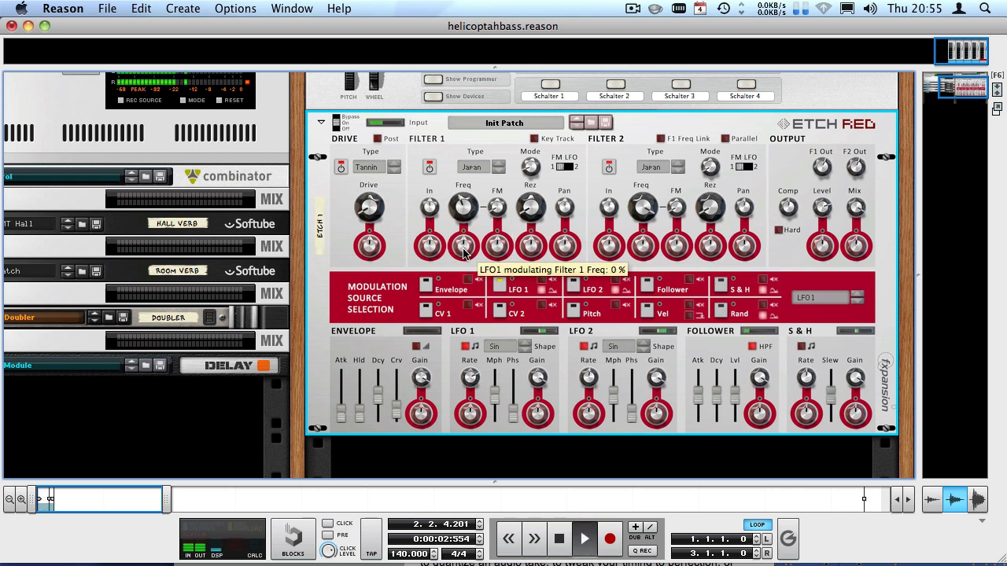
mouse_move(464, 250)
mouse_down()
mouse_move(434, 200)
mouse_move(462, 214)
mouse_move(461, 228)
mouse_move(456, 199)
mouse_move(462, 263)
mouse_move(463, 243)
mouse_up()
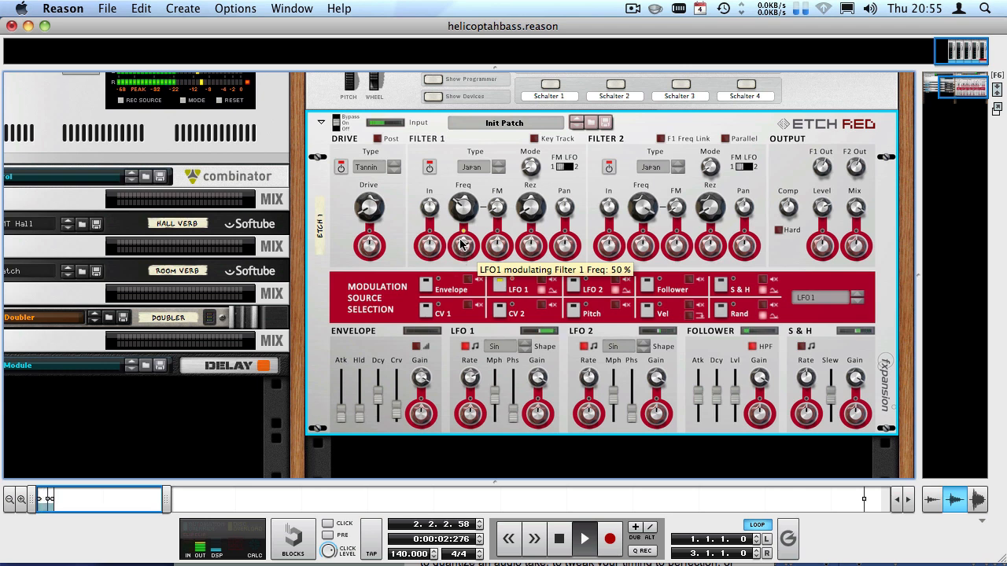
drag(462, 204, 461, 206)
key(space)
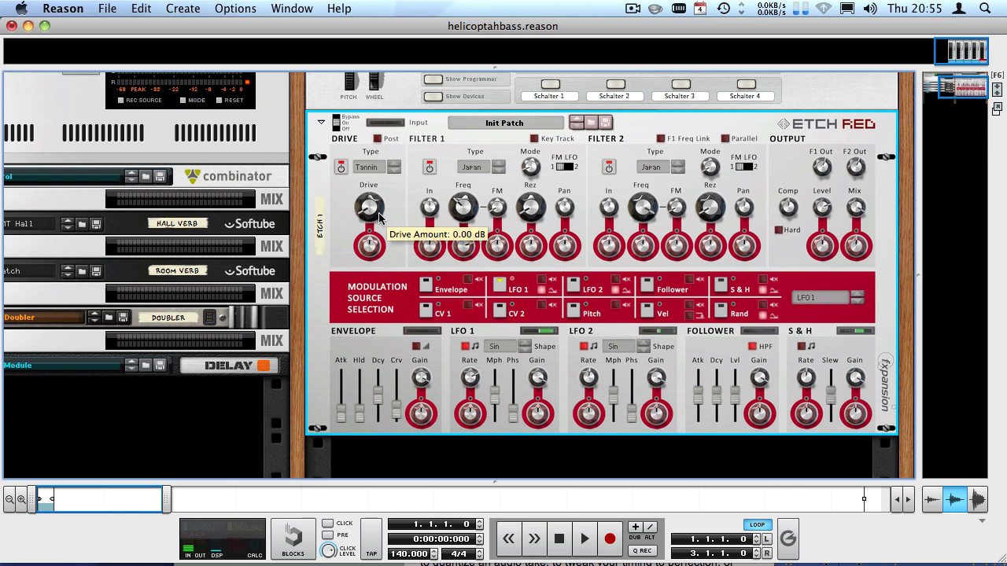
- Raise the drive amount to about 18 dB and fine-tune it during playback
key(space)
drag(368, 187, 343, 135)
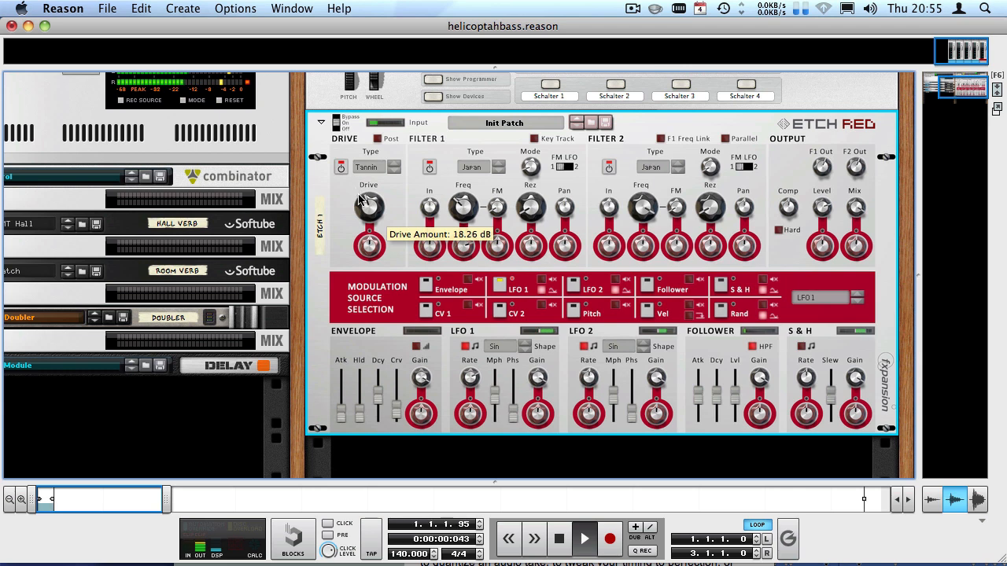
mouse_move(359, 196)
mouse_down()
mouse_move(353, 185)
mouse_move(350, 198)
mouse_up()
key(space)
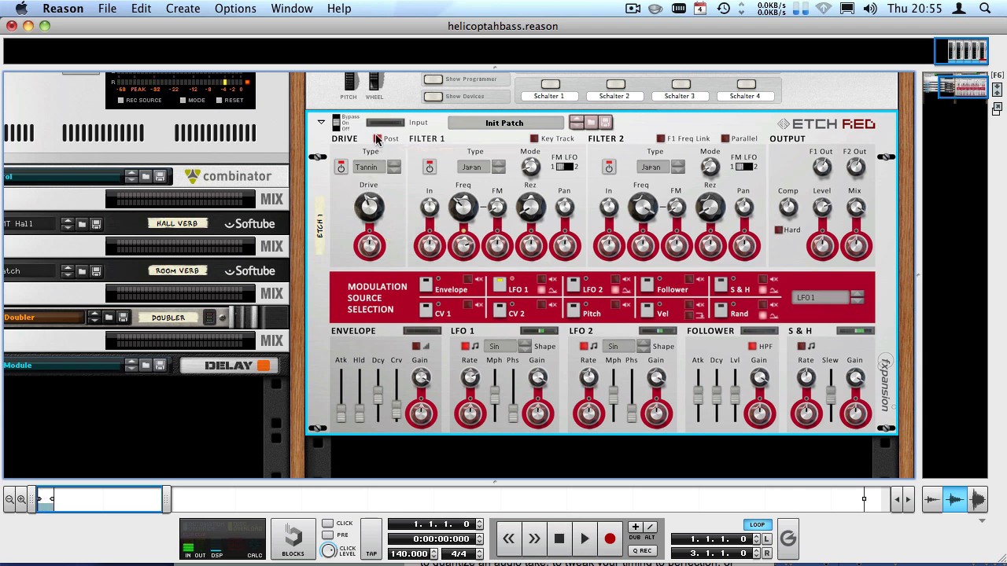
- Enable Post mode for the drive and audition it during playback
drag(370, 202, 314, 153)
key(space)
key(space)
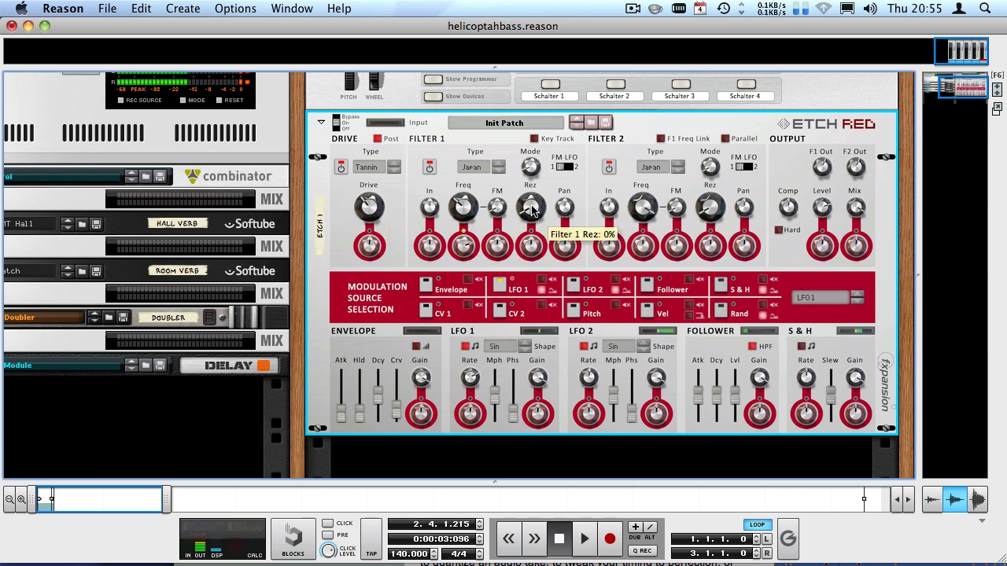
- Raise Filter 1's resonance and set LFO 1's modulation of its frequency to 59% during playback
drag(532, 208, 475, 126)
key(space)
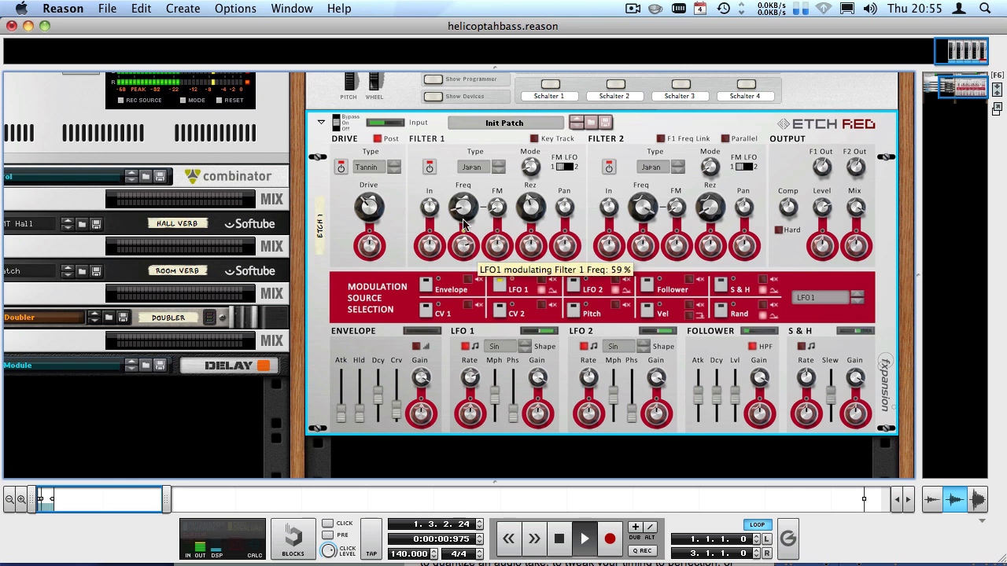
drag(369, 199, 373, 228)
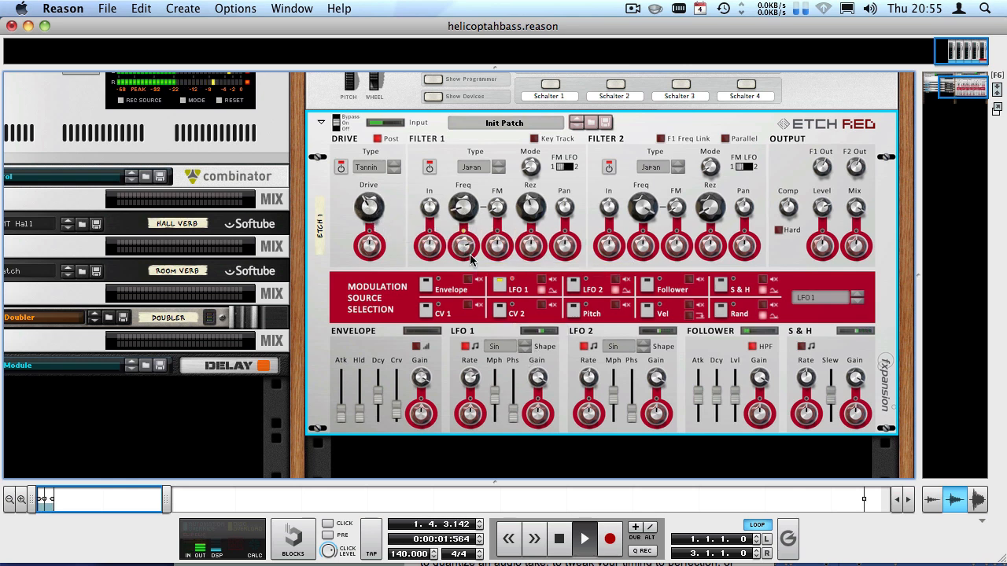
key(space)
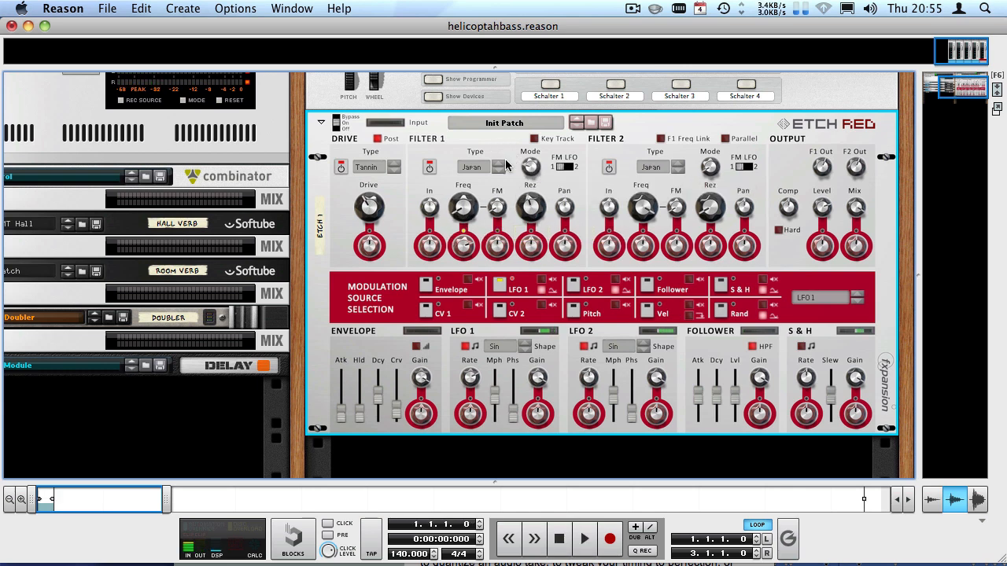
- Play the loop again while making a small adjustment to the drive amount, and return to the loop start
key(space)
mouse_move(368, 207)
mouse_down()
mouse_move(344, 176)
mouse_move(334, 126)
mouse_move(327, 200)
mouse_move(363, 201)
mouse_up()
key(space)
key(KP_0)
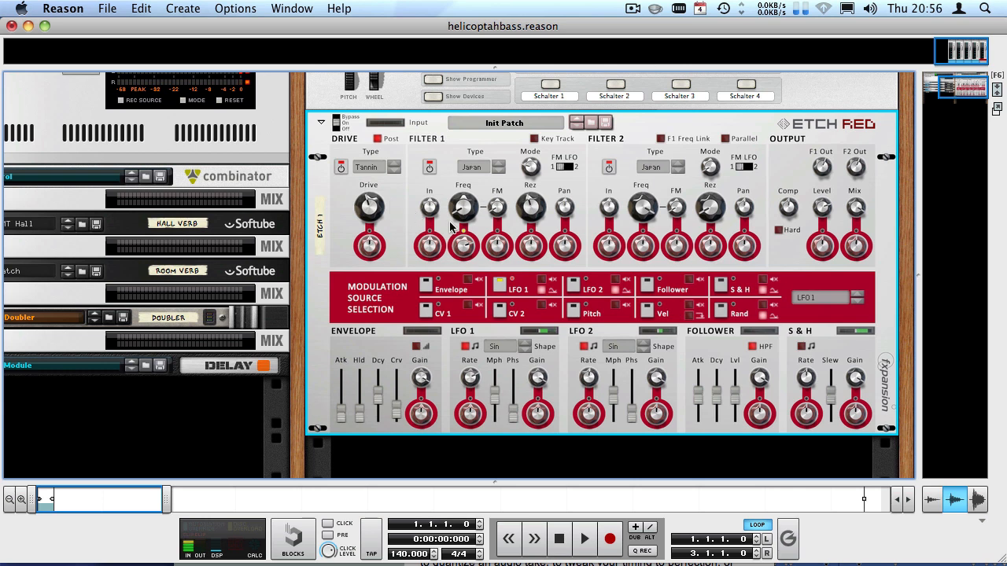
- Switch off the drive, reset Filter 1's resonance to 0%, and audition the LFO 1 wobble while adjusting the filter frequency
drag(470, 386, 459, 377)
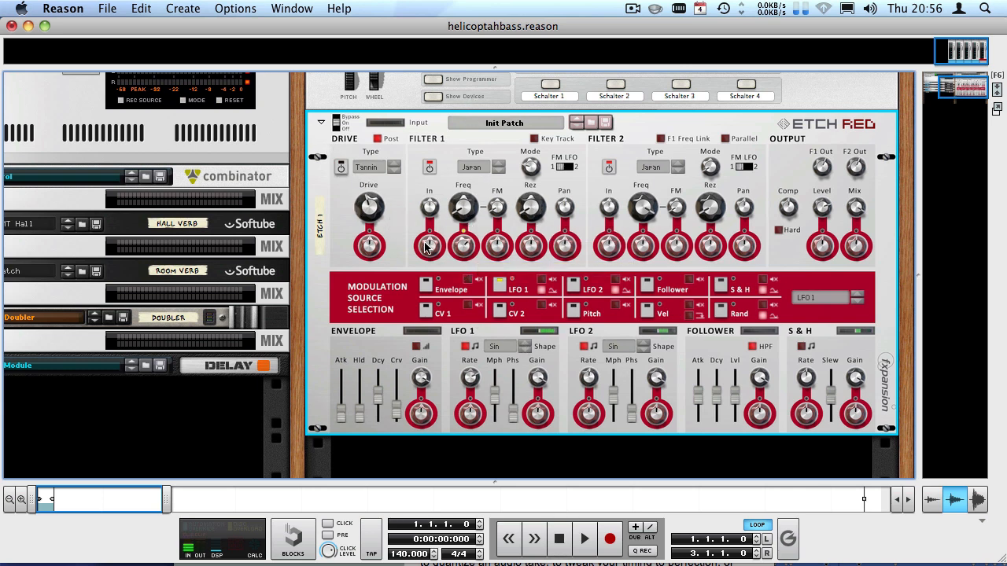
key(space)
drag(464, 214, 541, 158)
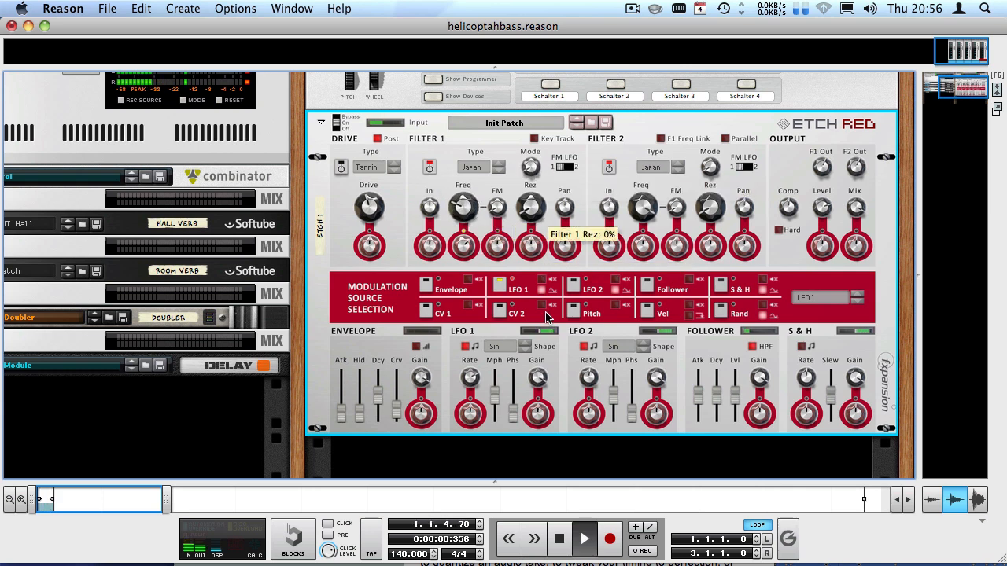
key(space)
key(KP_0)
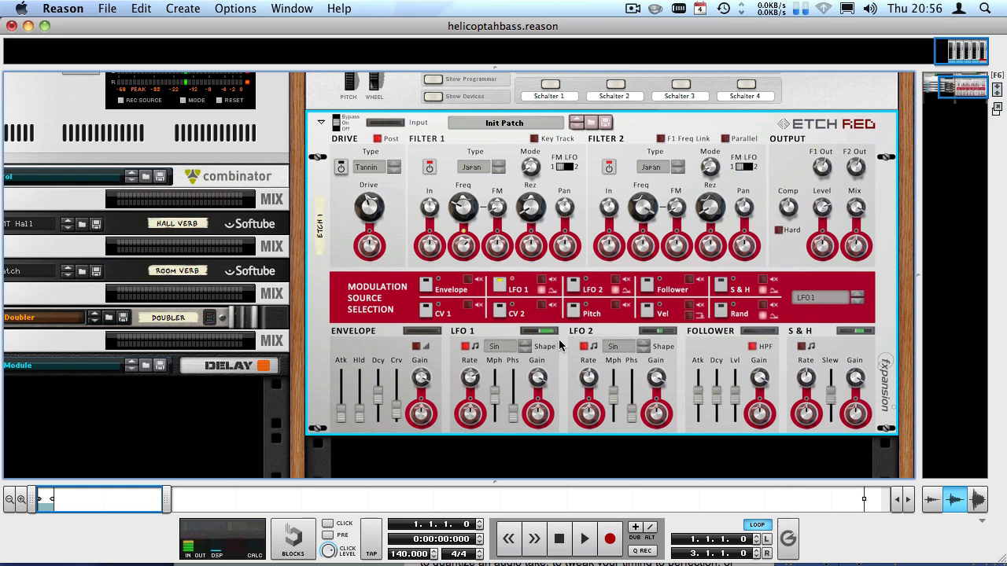
- Keep LFO 2's shape on Sin and adjust its rate
click(613, 347)
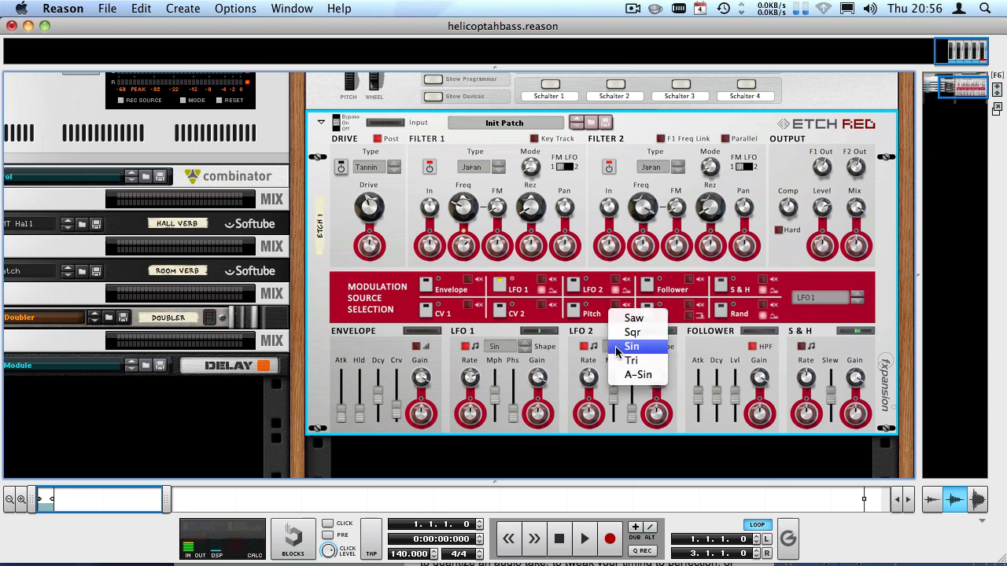
click(613, 352)
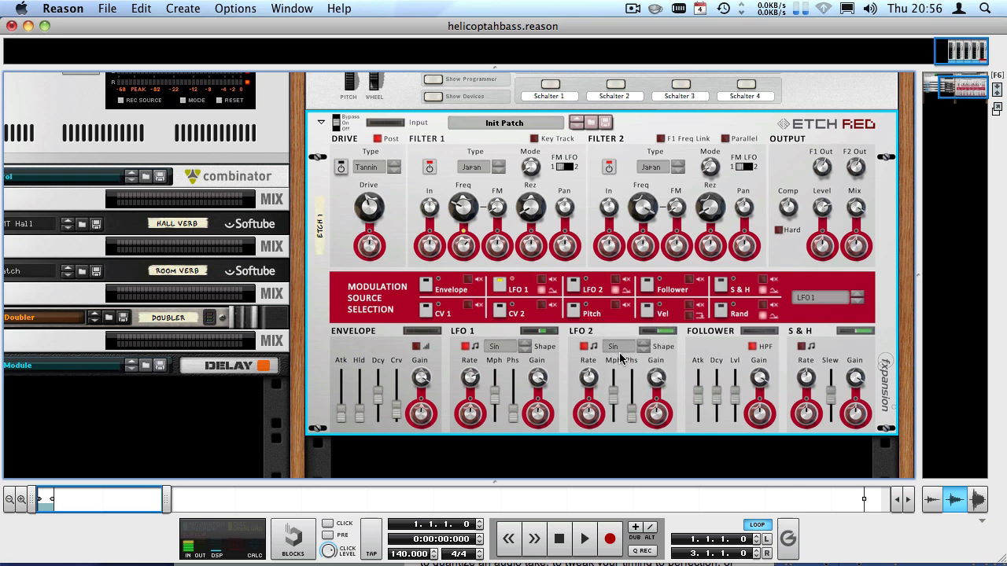
drag(592, 380, 584, 435)
- Set LFO 2 to modulate LFO 1's rate, starting at about 29%, and try other depths during playback
mouse_move(473, 425)
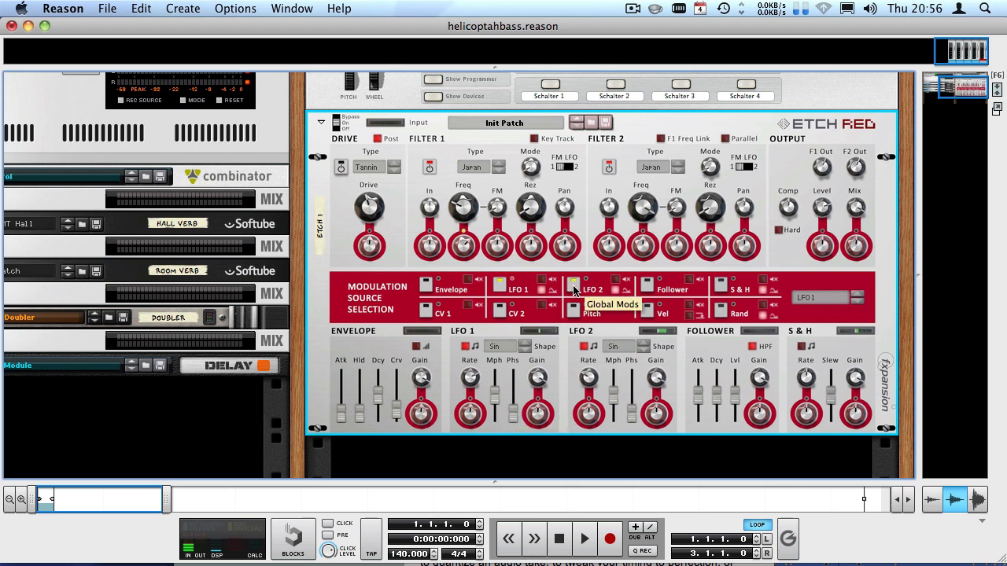
drag(470, 413, 445, 358)
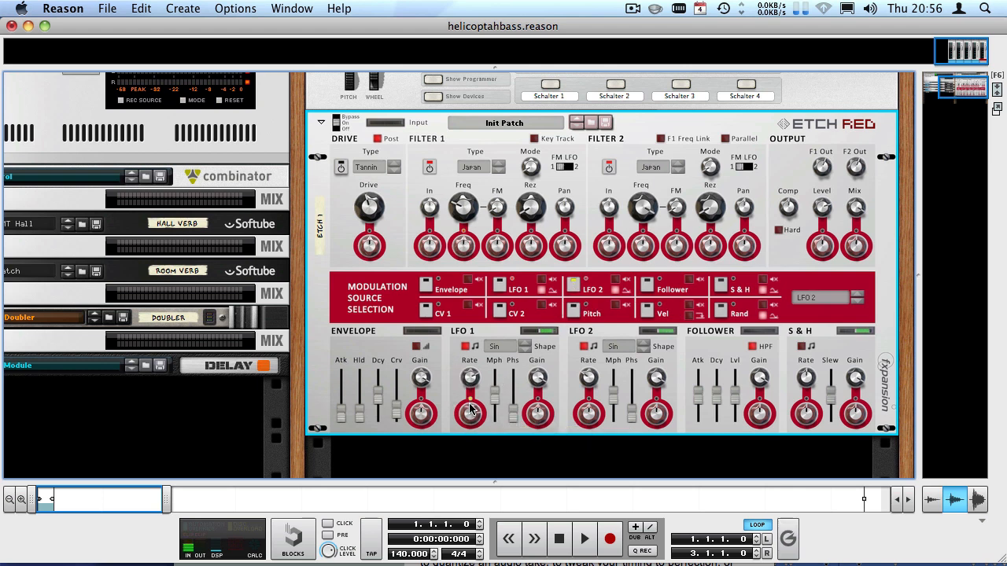
drag(471, 413, 470, 427)
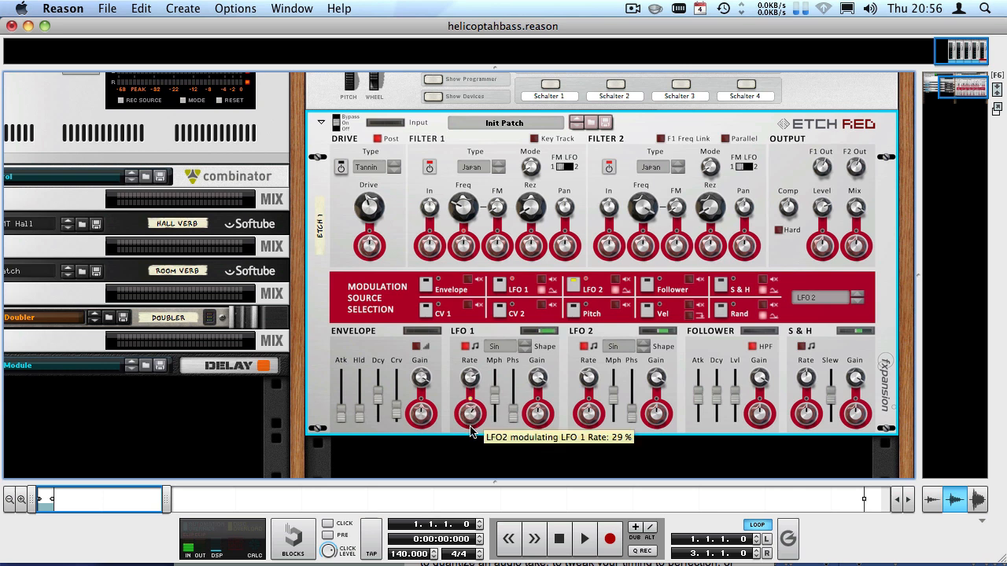
key(space)
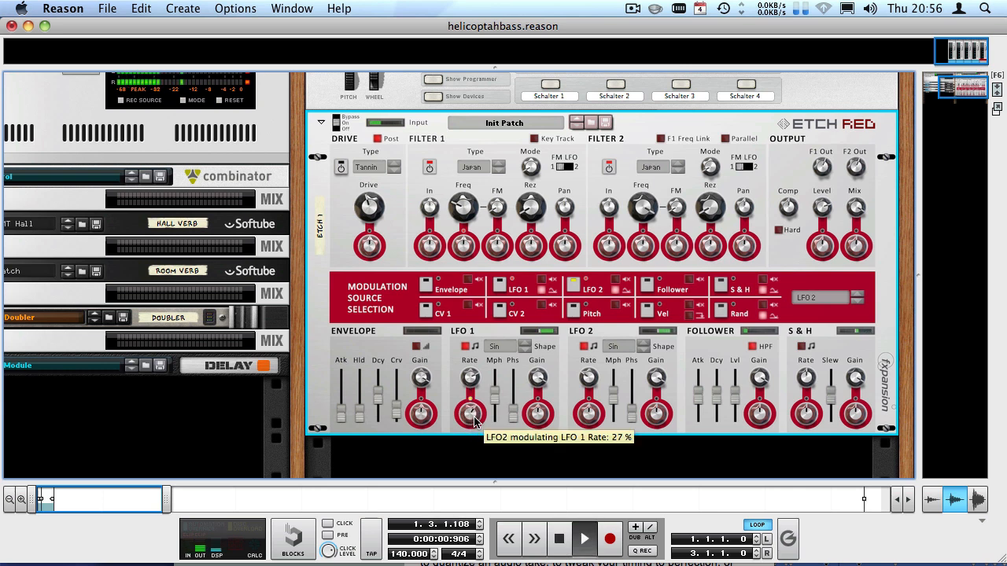
drag(474, 422, 455, 526)
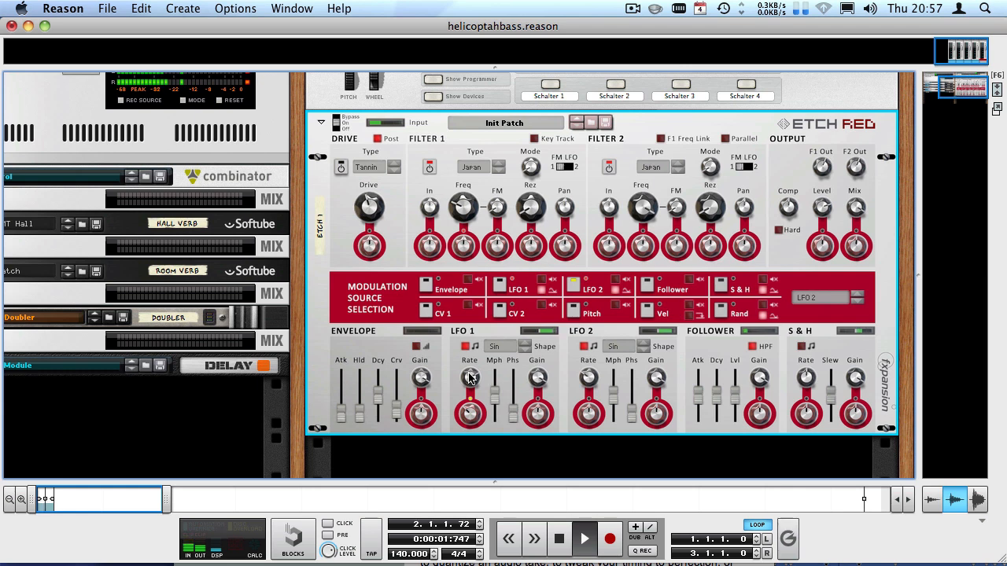
key(space)
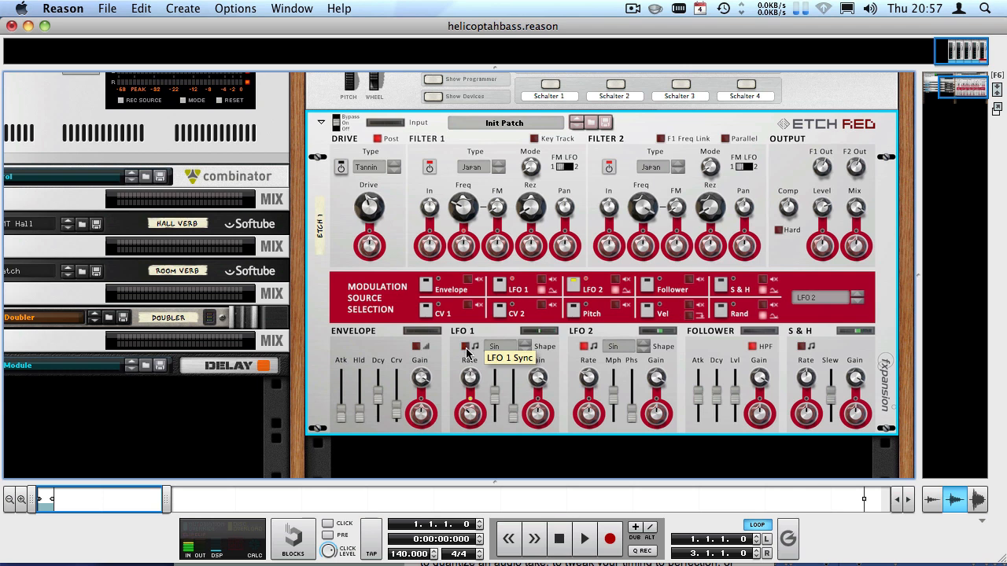
- Turn off LFO 1's tempo sync and audition free-running rates around 16 Hz during playback
key(space)
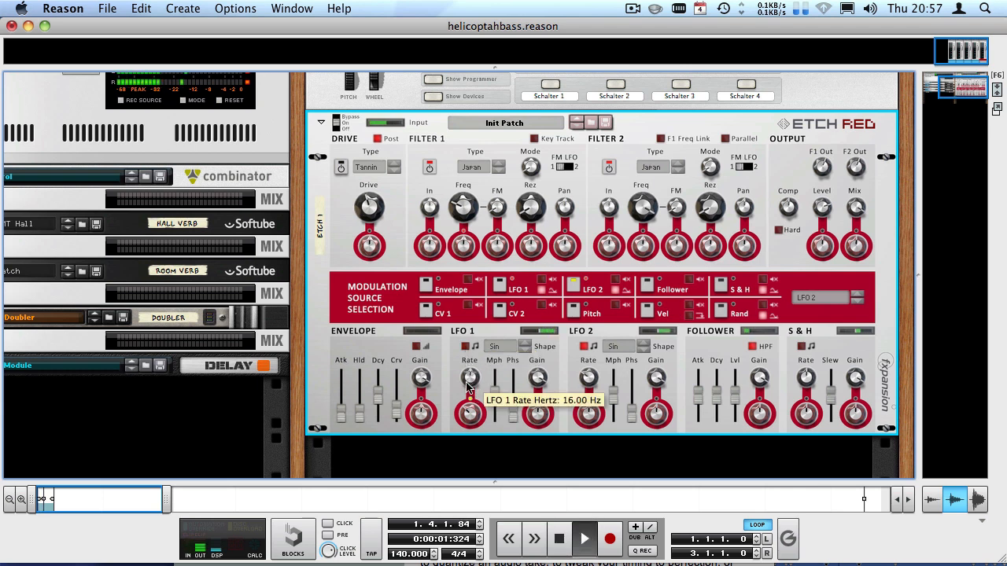
drag(466, 386, 467, 387)
key(space)
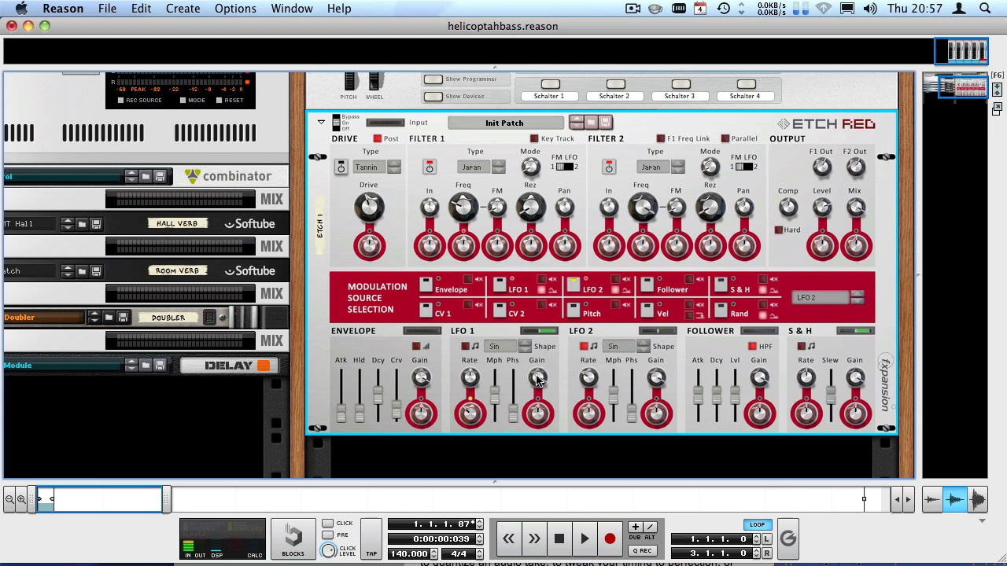
- Clear LFO 2's modulation of LFO 1's rate, re-enable LFO 1's sync, and set its rate to 1/8 bars
mouse_move(540, 380)
drag(540, 374, 540, 119)
click(473, 417)
key(shift+Return)
key(shift+Return)
key(shift+Return)
key(shift+Return)
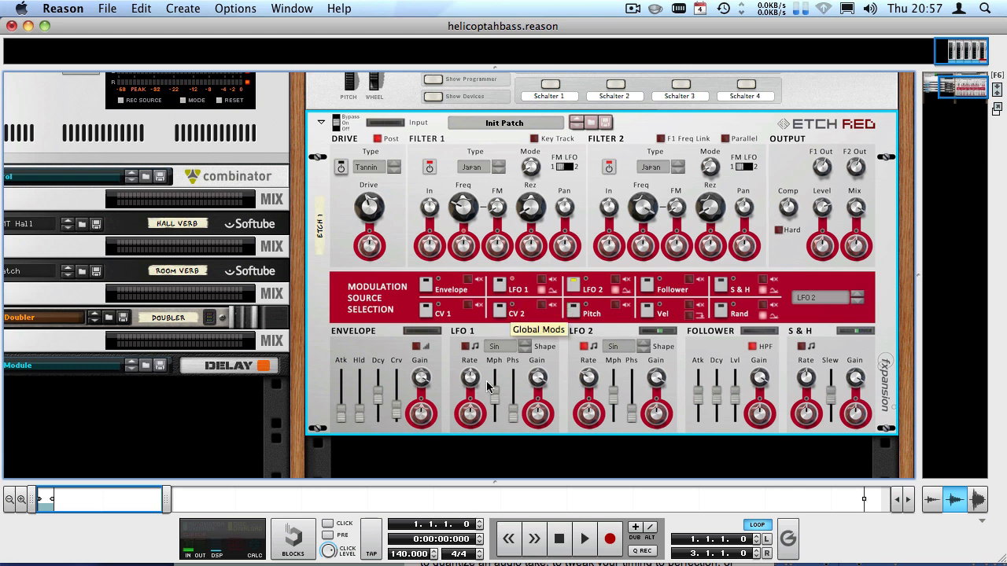
click(465, 347)
drag(449, 335, 435, 388)
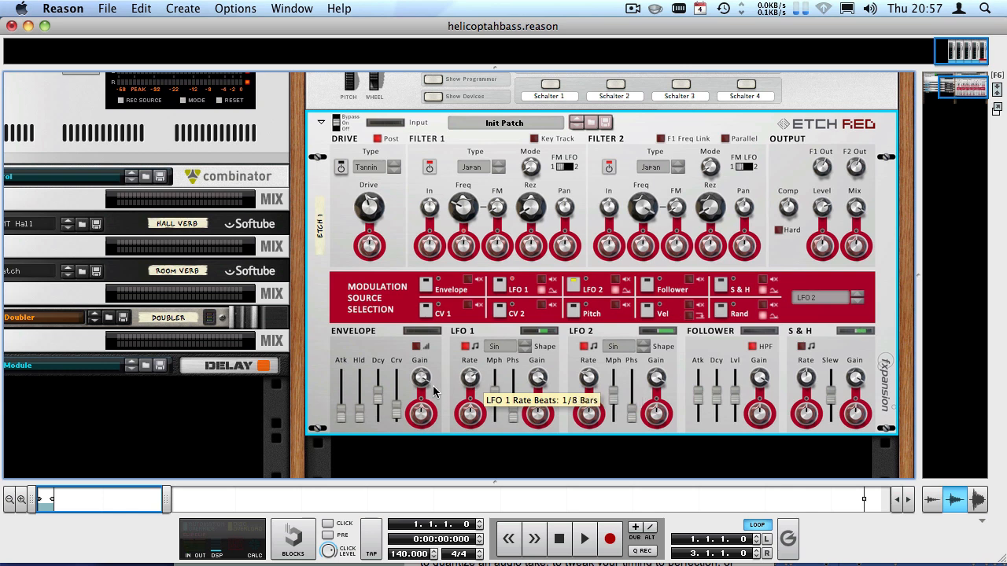
- Lower LFO 1's gain to 0%, and raise it during playback through 28% up to 100%
drag(538, 380, 541, 475)
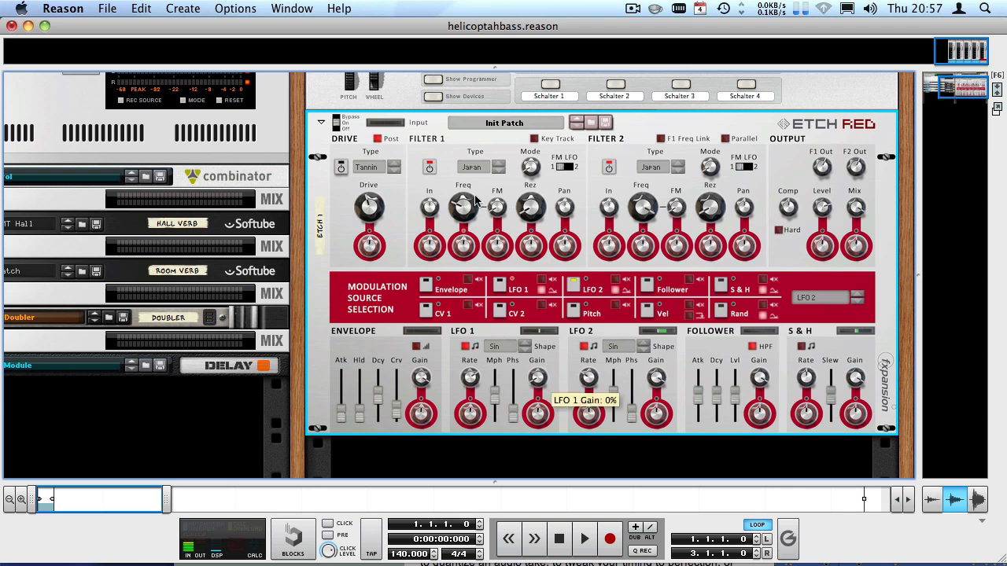
key(space)
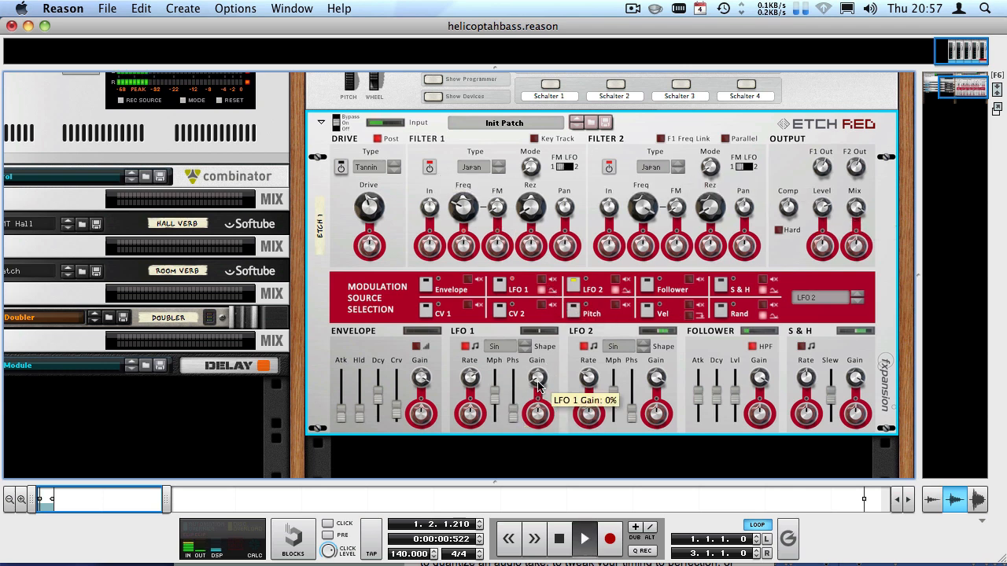
drag(538, 384, 536, 368)
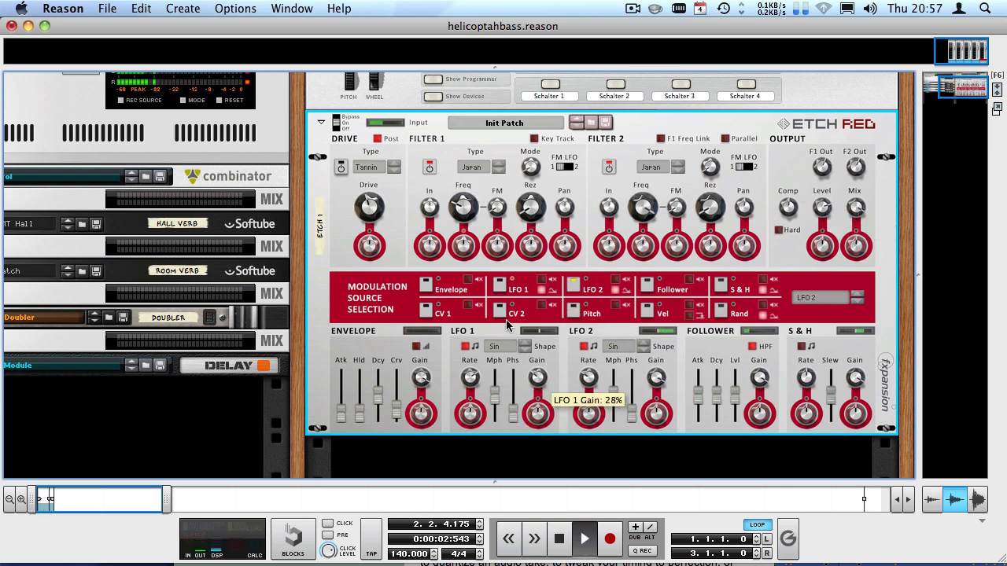
drag(489, 284, 439, 169)
key(space)
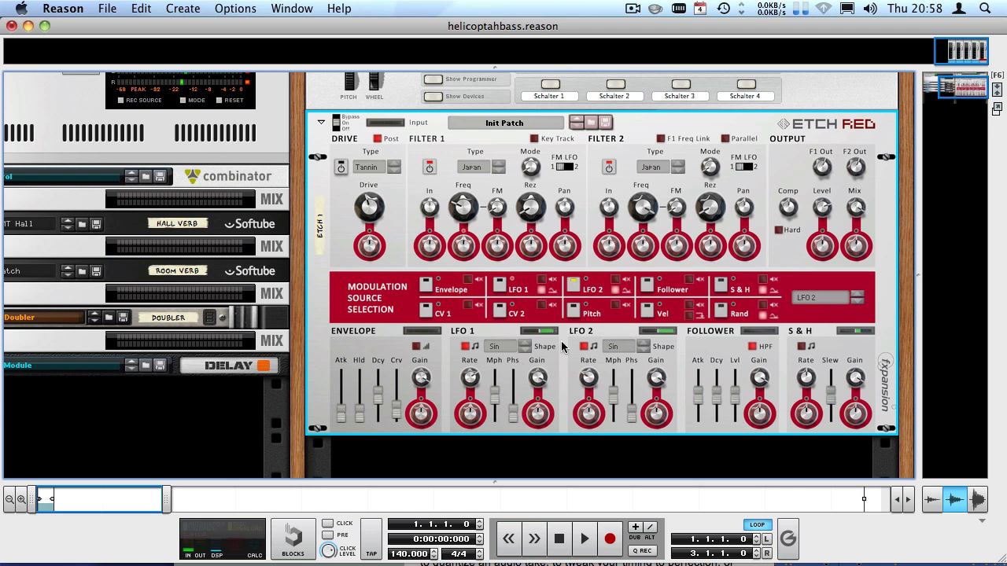
- Select LFO 1 as the modulation source and review its gain and its depth on Filter 1's frequency
click(504, 285)
mouse_move(540, 380)
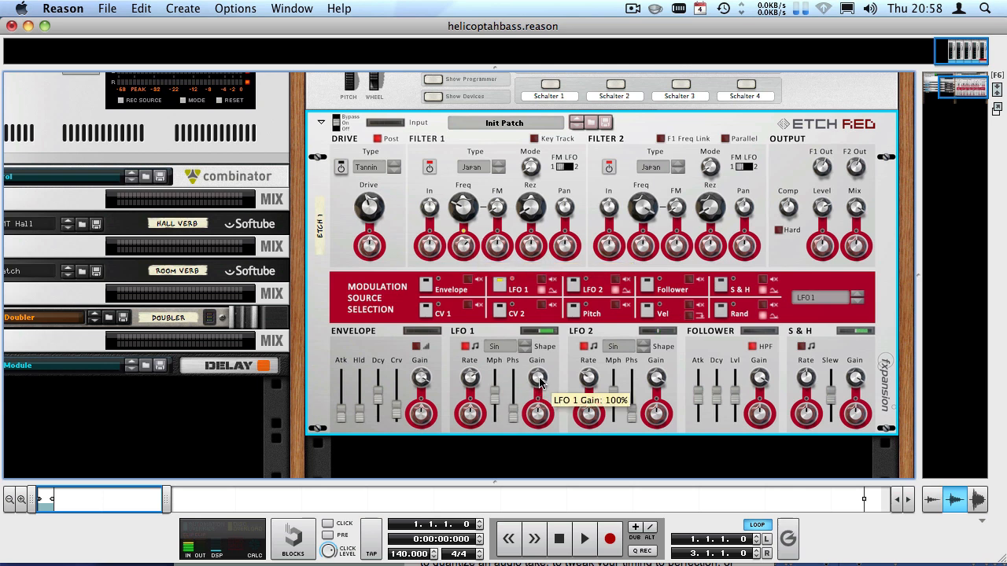
mouse_move(459, 248)
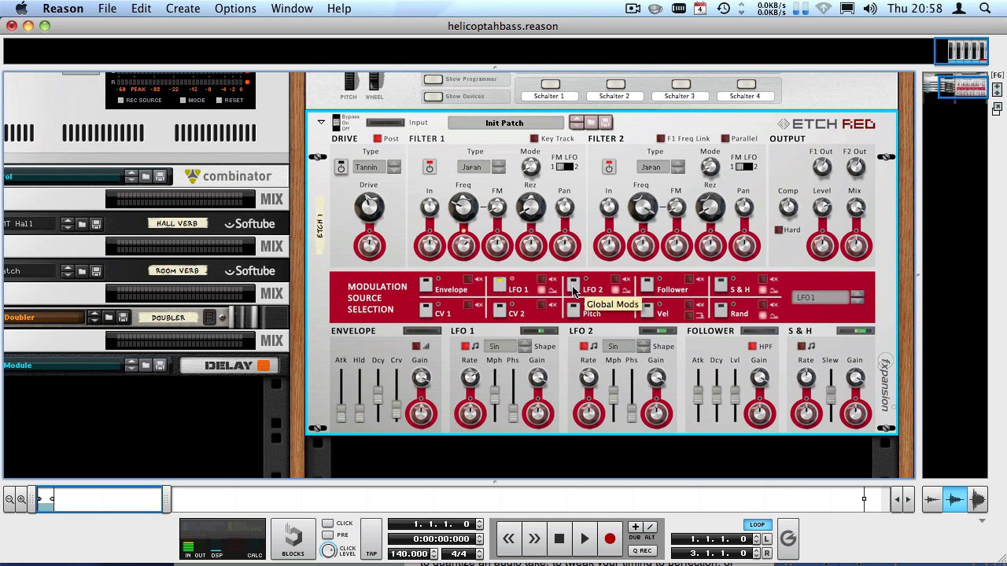
- Check the Sample & Hold and LFO 2 modulation sources and reselect LFO 1 as the modulation source
click(646, 284)
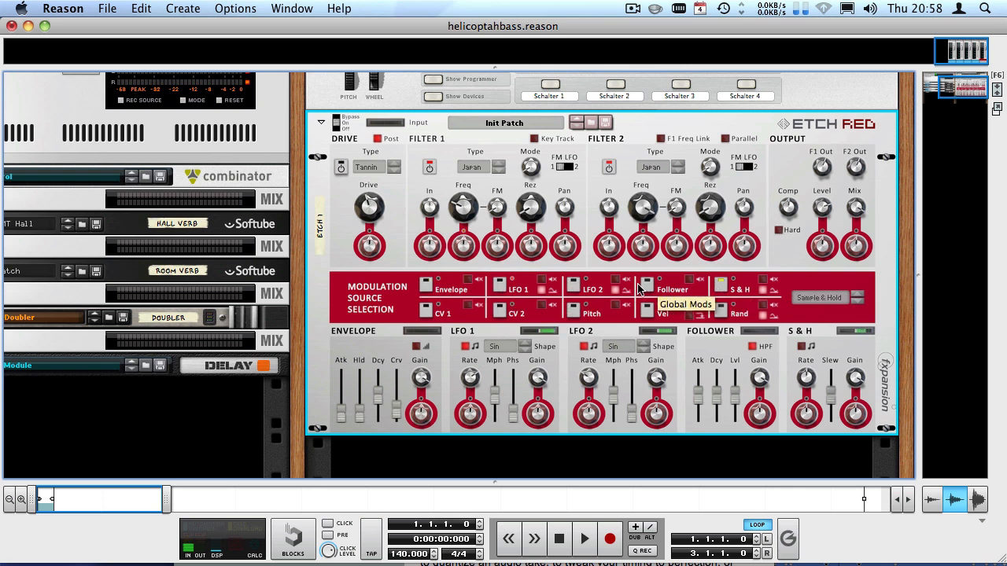
click(573, 288)
click(497, 289)
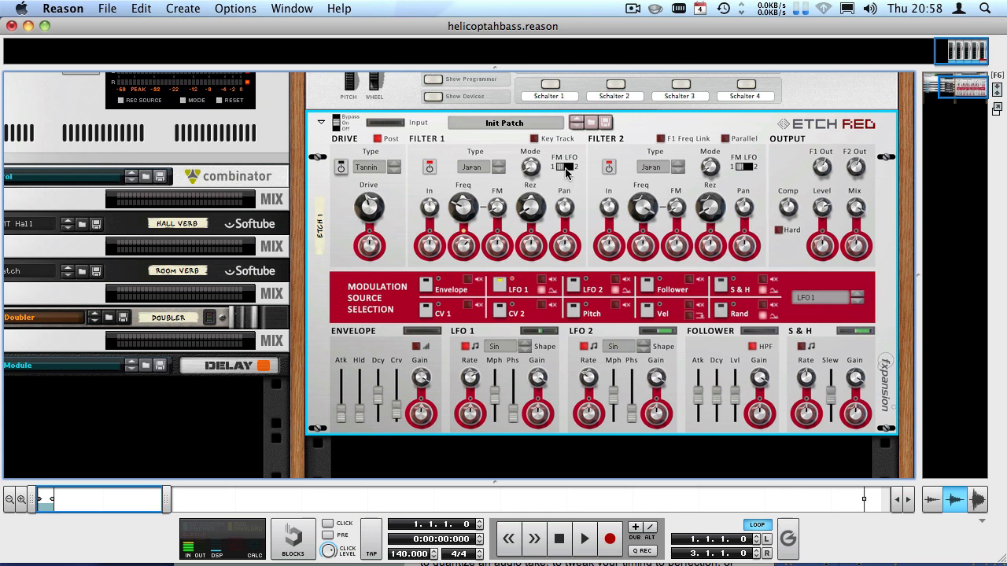
- Raise Filter 1's FM amount to 85% during playback, and stop and return to the start
mouse_move(429, 206)
mouse_move(502, 209)
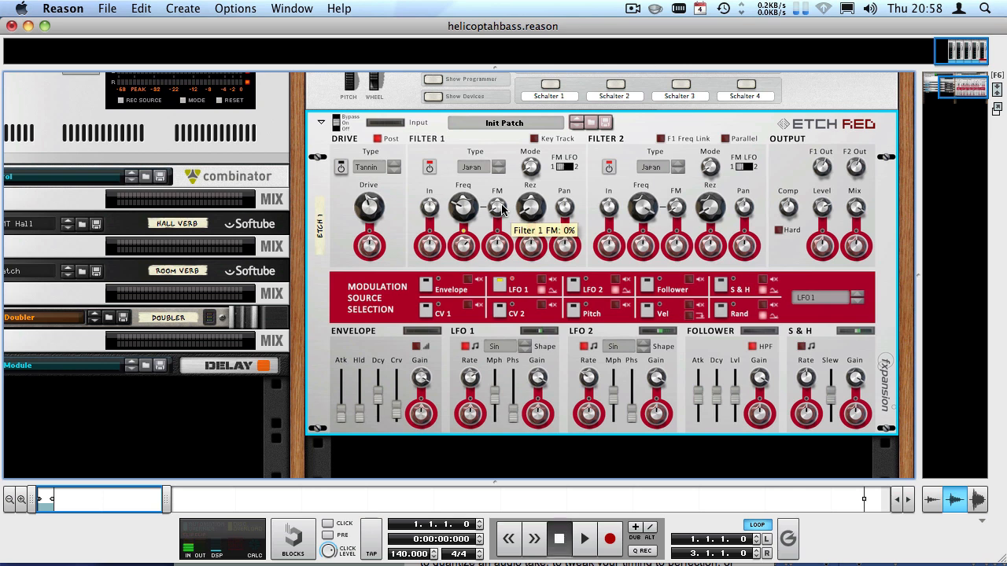
mouse_move(465, 206)
key(space)
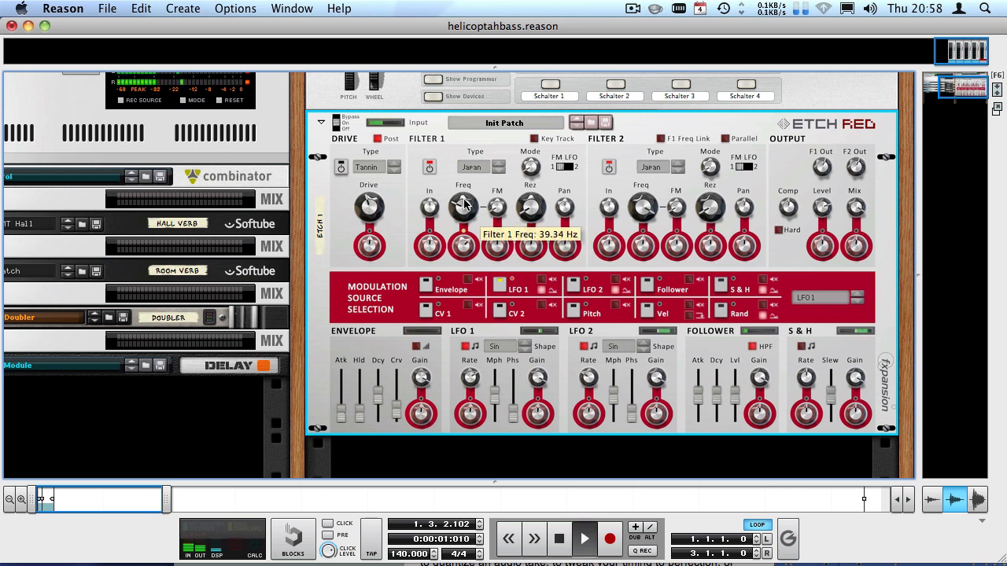
mouse_move(498, 208)
mouse_down()
mouse_move(468, 39)
mouse_move(489, 200)
mouse_up()
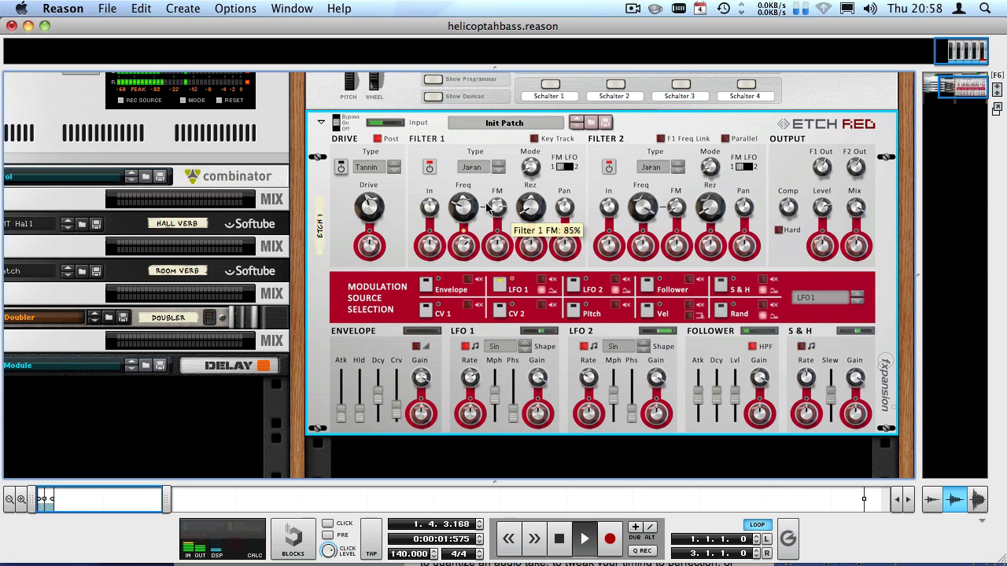
key(space)
key(shift+Return)
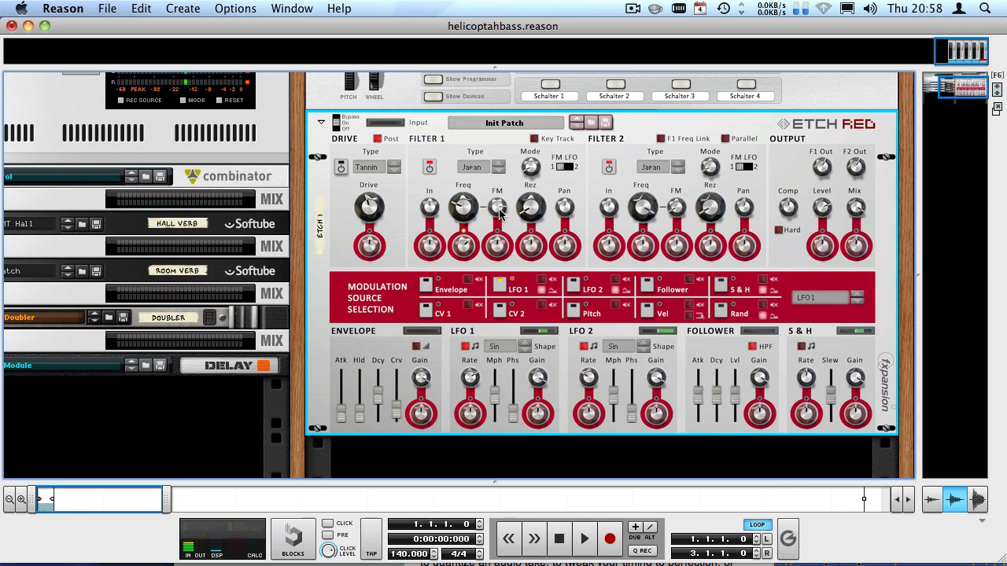
mouse_move(470, 218)
- Select Envelope as the modulation source and check Etch Red's gate retrigger input on the rack's rear
click(426, 285)
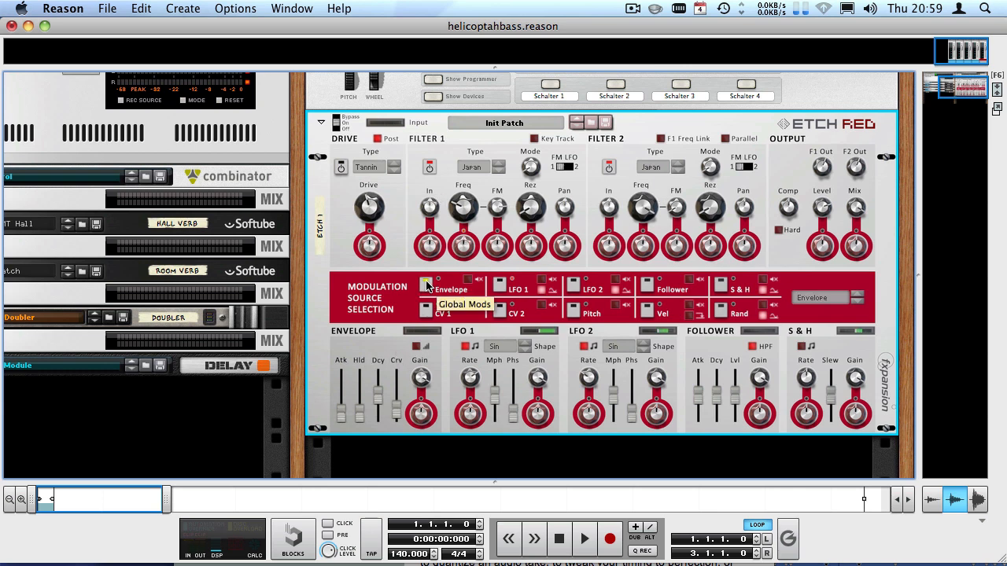
key(Tab)
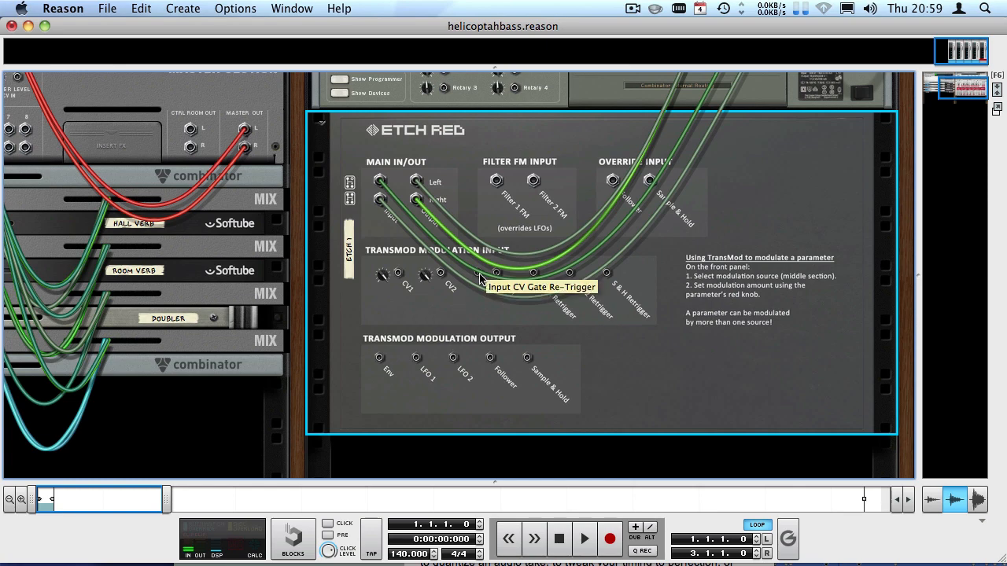
key(Tab)
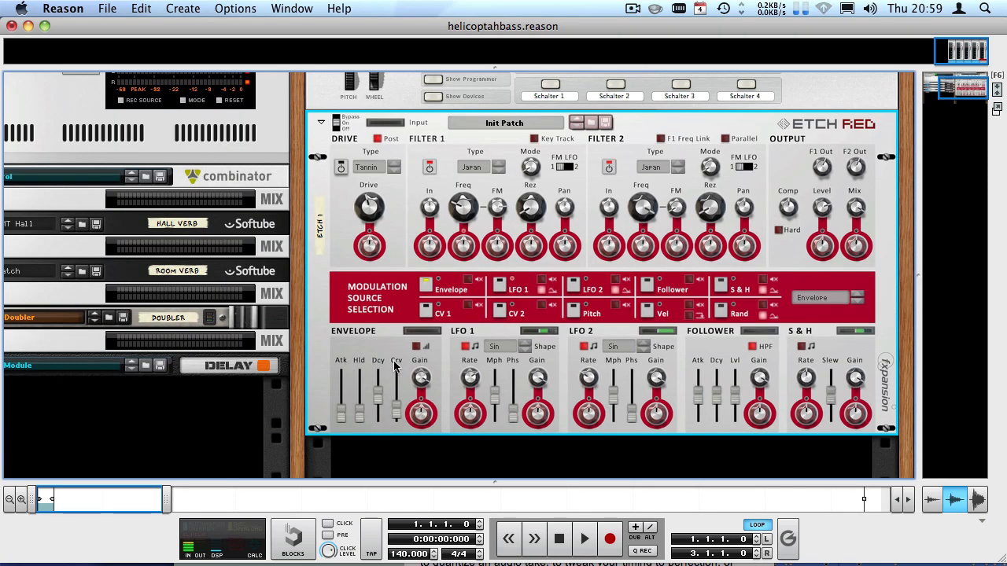
- Show the devices inside the Combinator above Etch Red, viewed from the rear of the rack
key(Tab)
scroll(370, 365, up, 5)
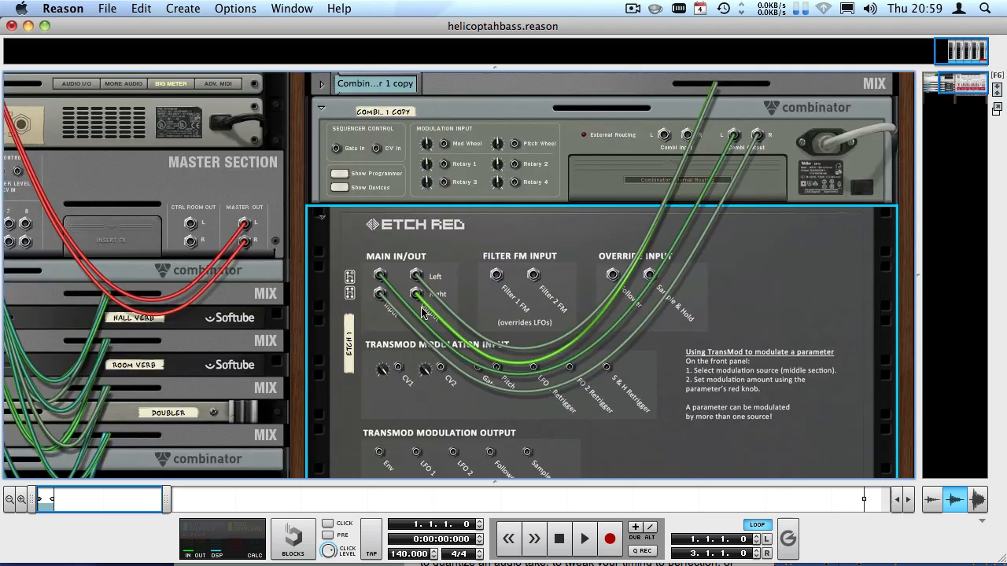
click(337, 173)
click(336, 176)
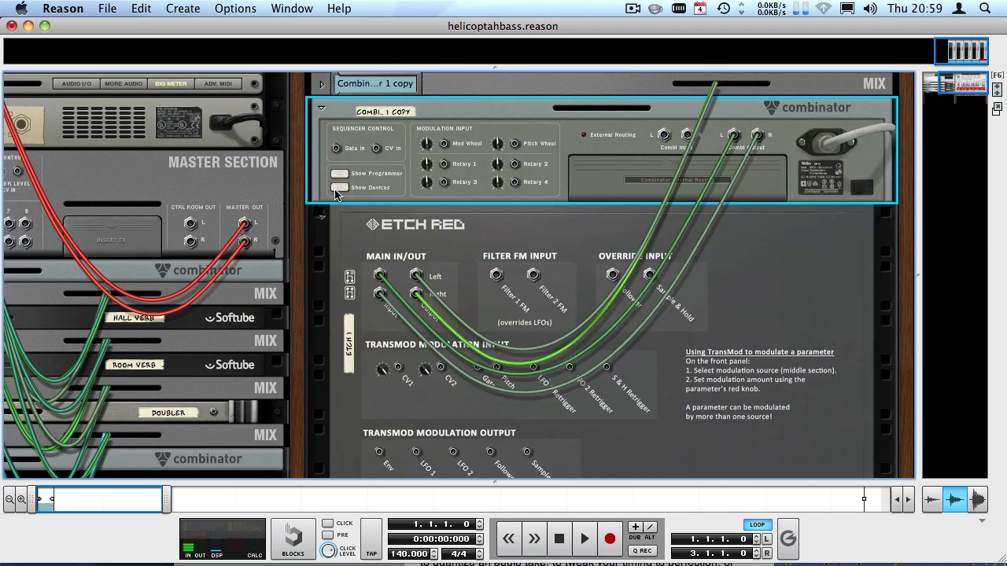
click(336, 188)
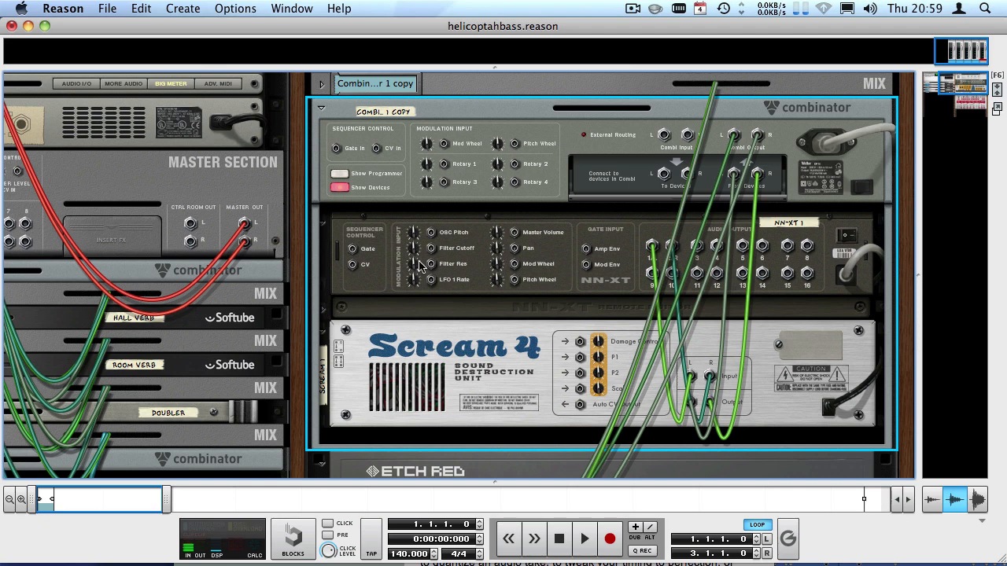
- Inspect the NN-XT's rear connections and Etch Red's modulation inputs, folding the remote editor away and returning to the front view
click(322, 327)
click(322, 309)
scroll(365, 246, down, 3)
scroll(365, 245, up, 2)
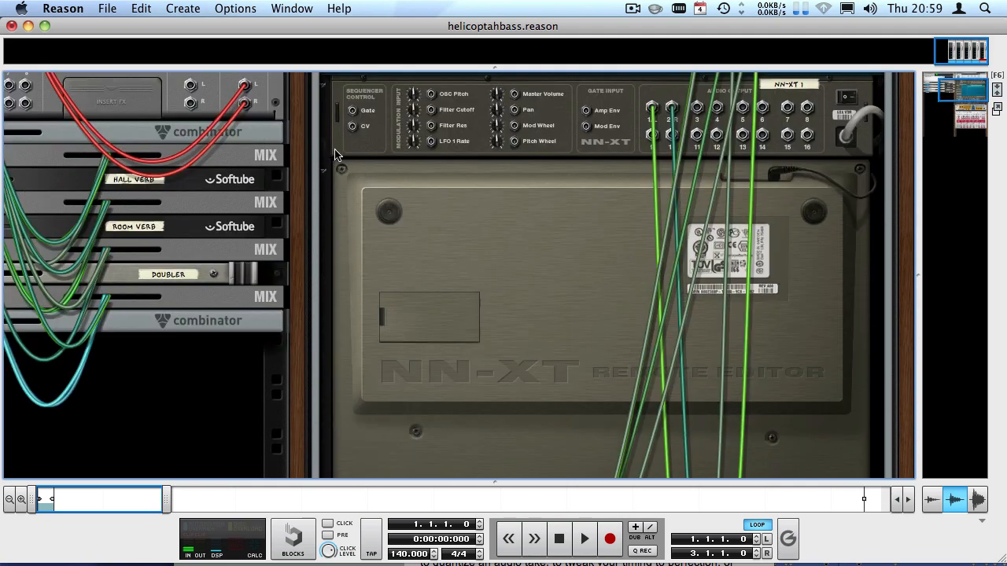
click(323, 170)
scroll(447, 237, down, 4)
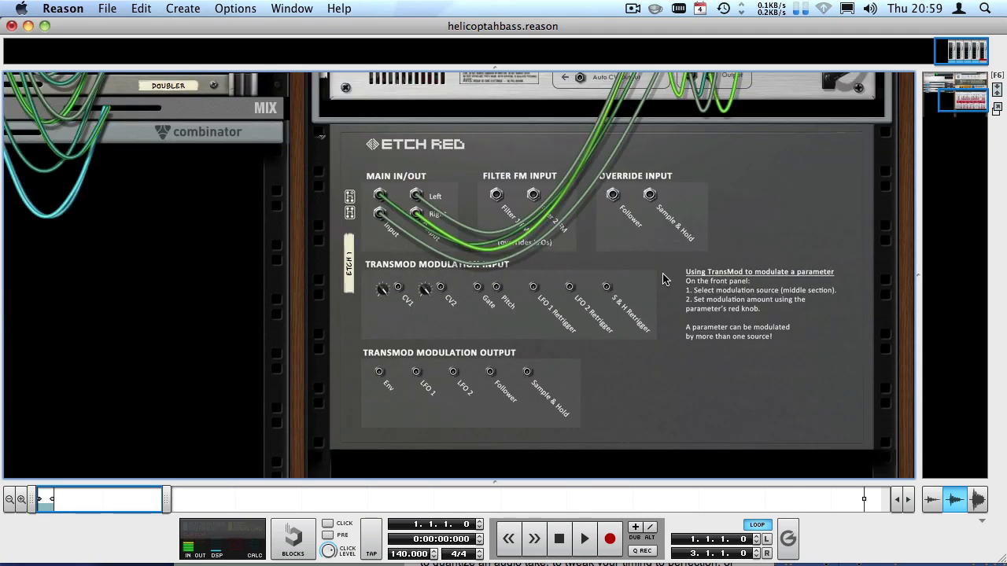
key(Tab)
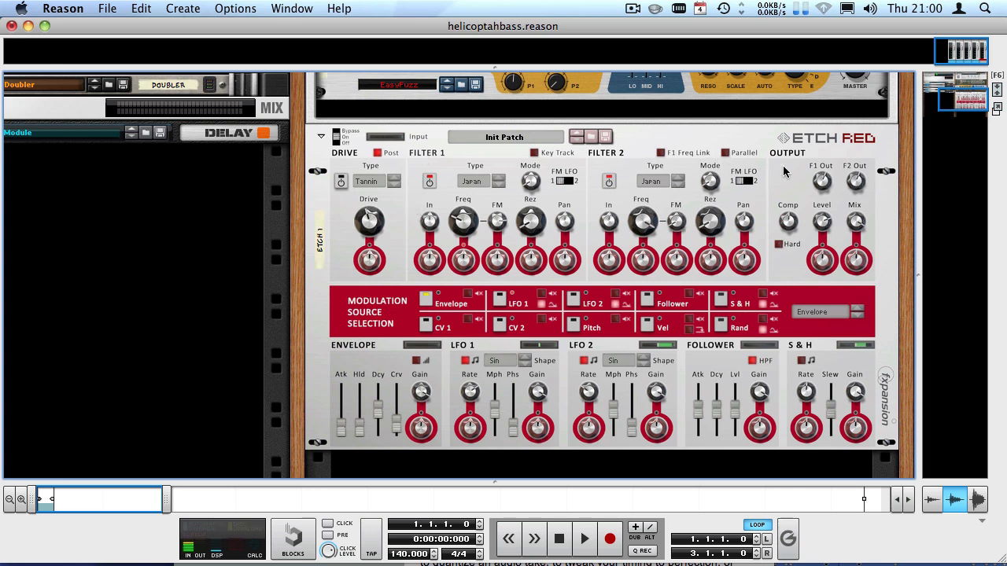
- Audition changes to Etch Red's output compression amount during playback
mouse_move(789, 225)
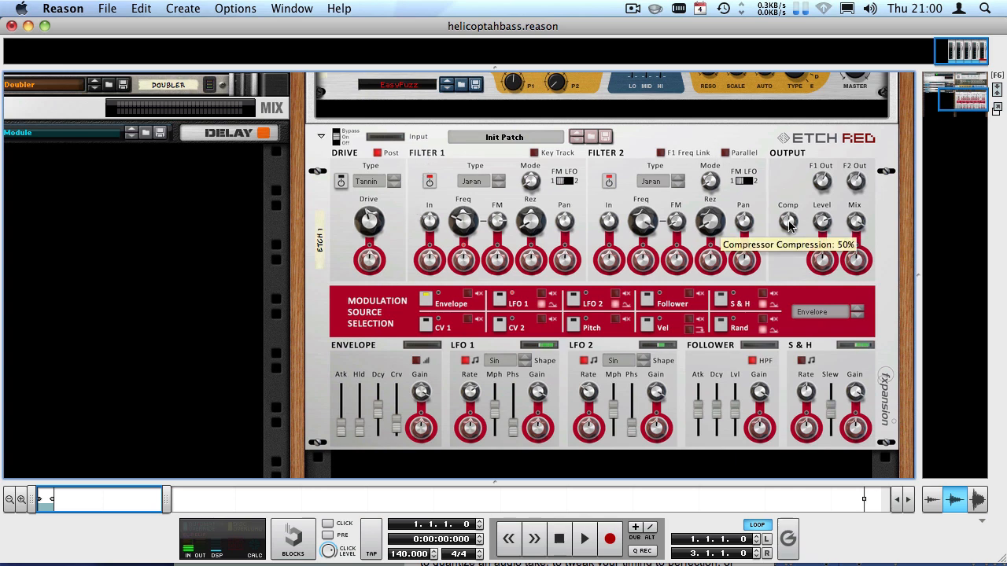
key(space)
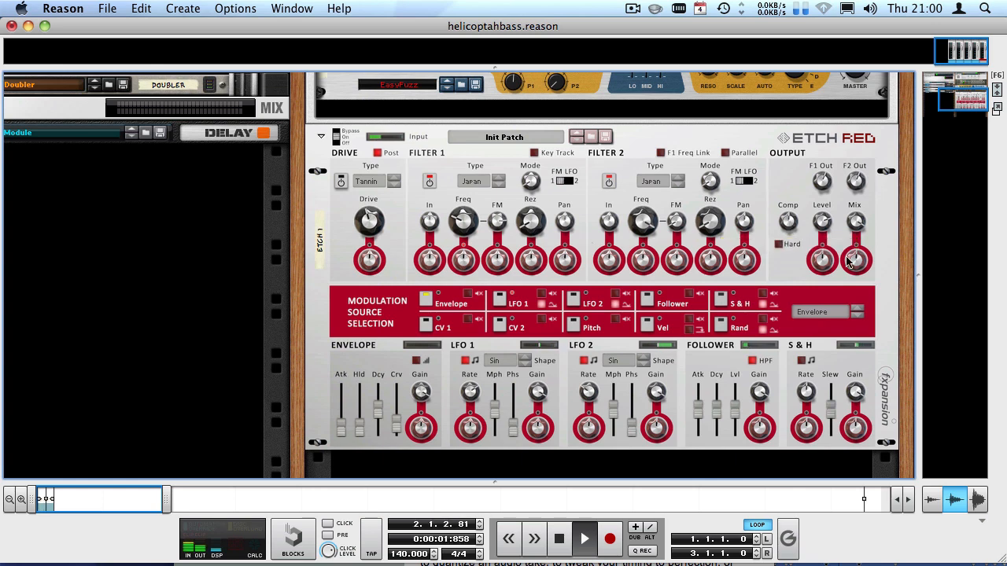
click(790, 228)
drag(790, 228, 741, 105)
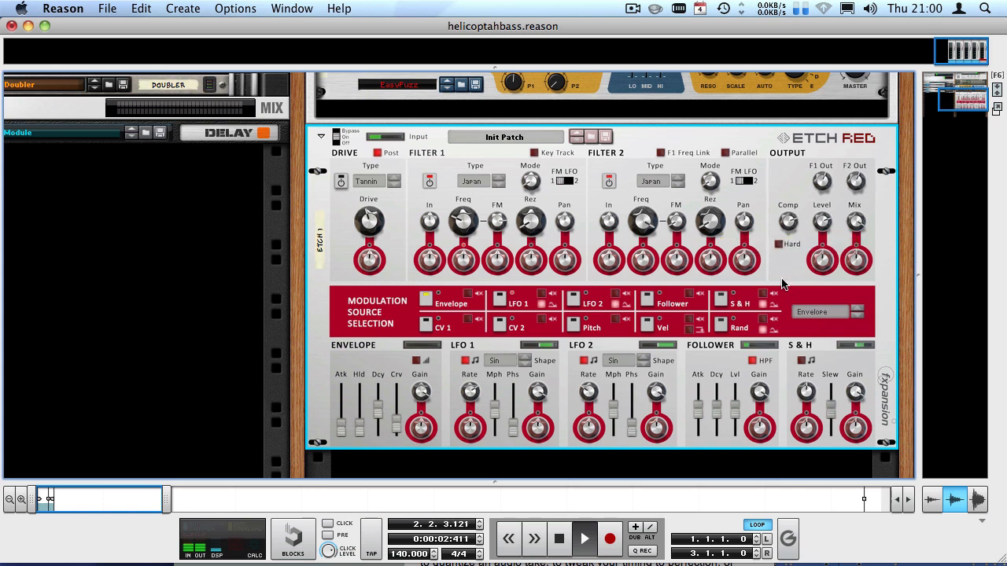
key(space)
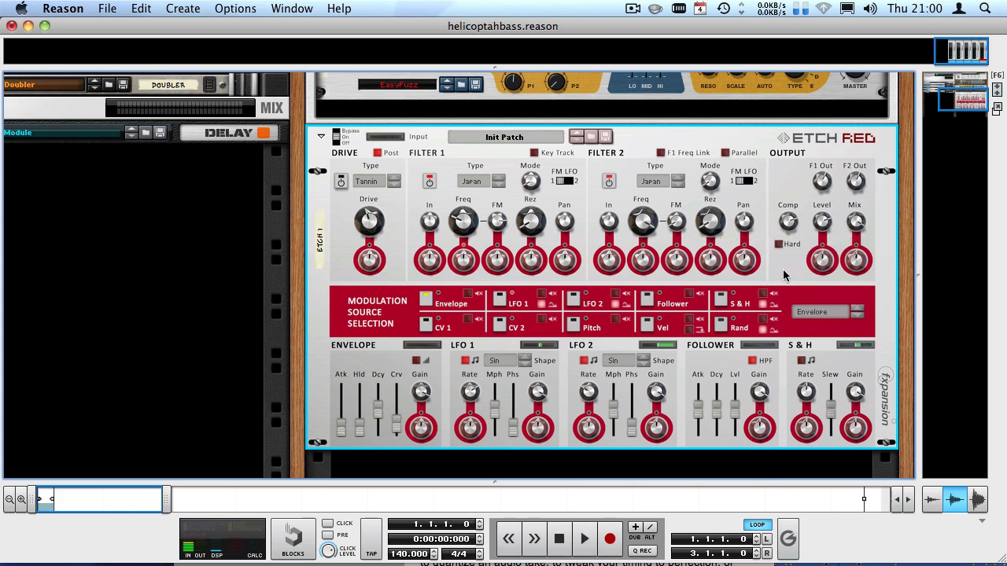
- Try the output compressor's Hard mode during playback, and switch it off again
key(space)
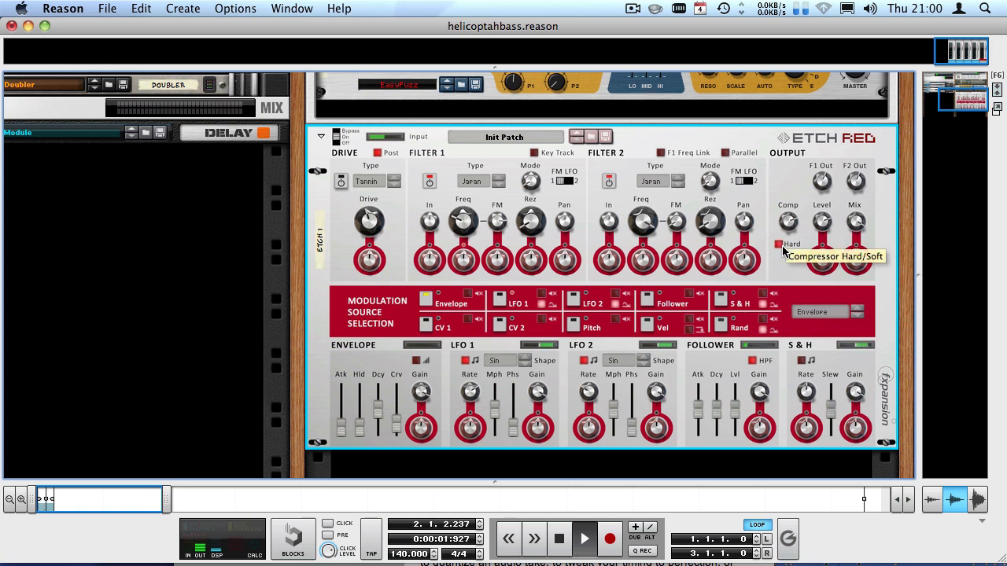
click(781, 248)
key(space)
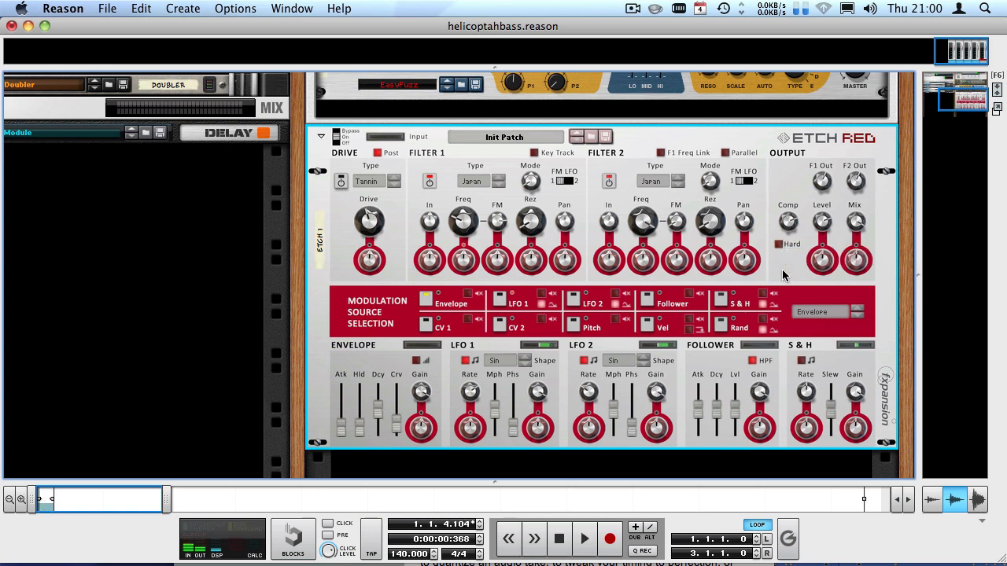
mouse_move(767, 193)
mouse_down()
mouse_move(761, 184)
mouse_move(757, 198)
mouse_up()
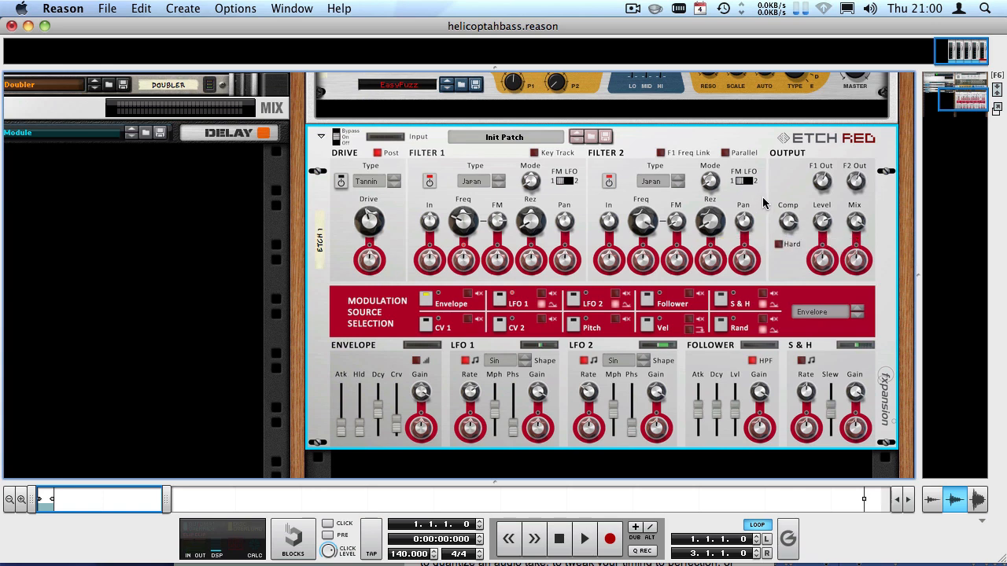
- Enable parallel routing of the two filters and audition it in playback
click(727, 154)
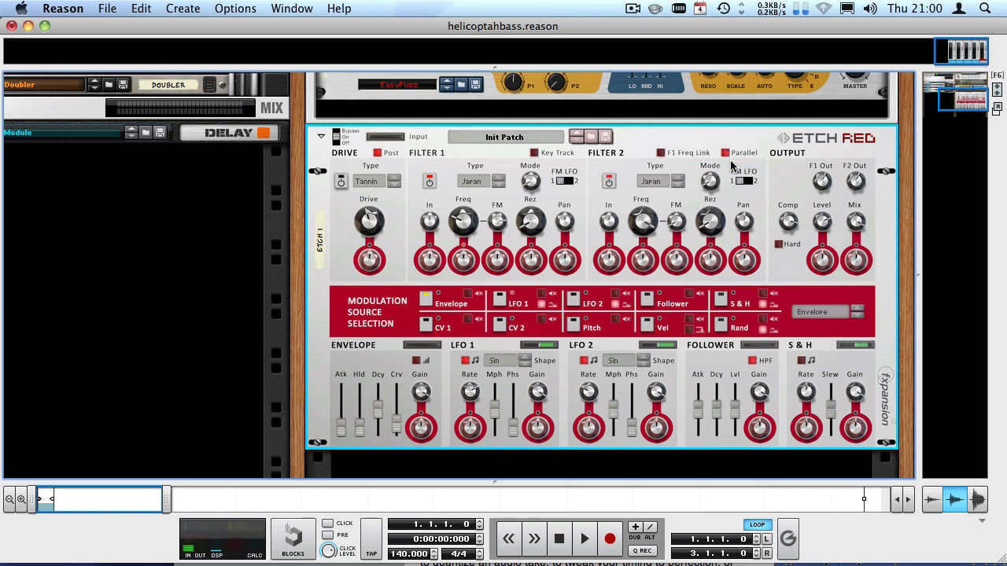
key(space)
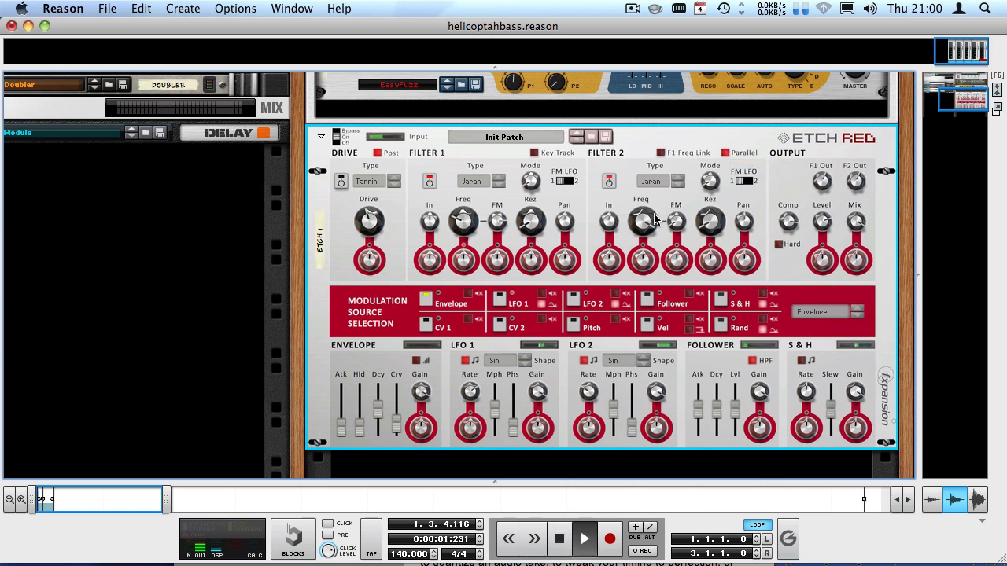
key(space)
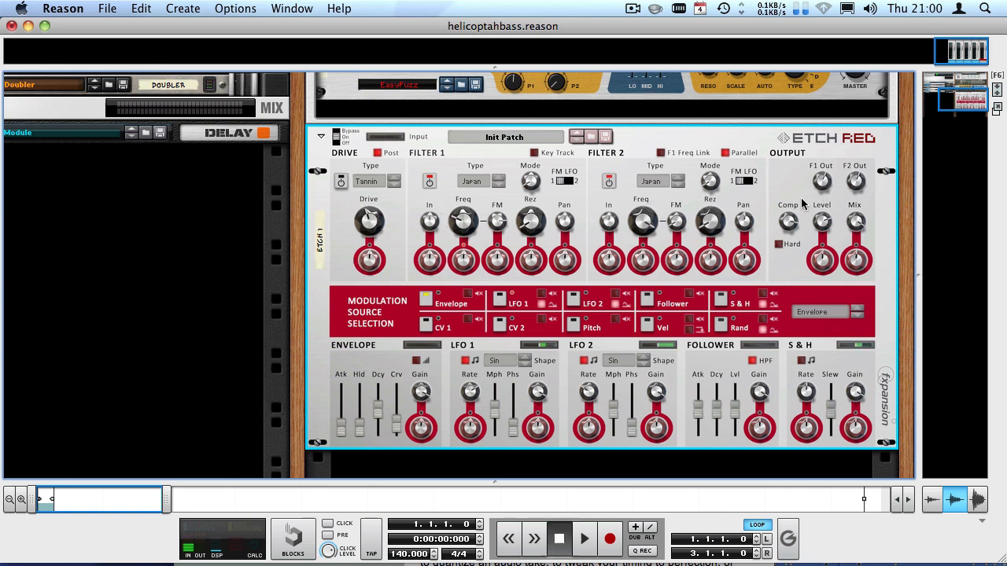
key(space)
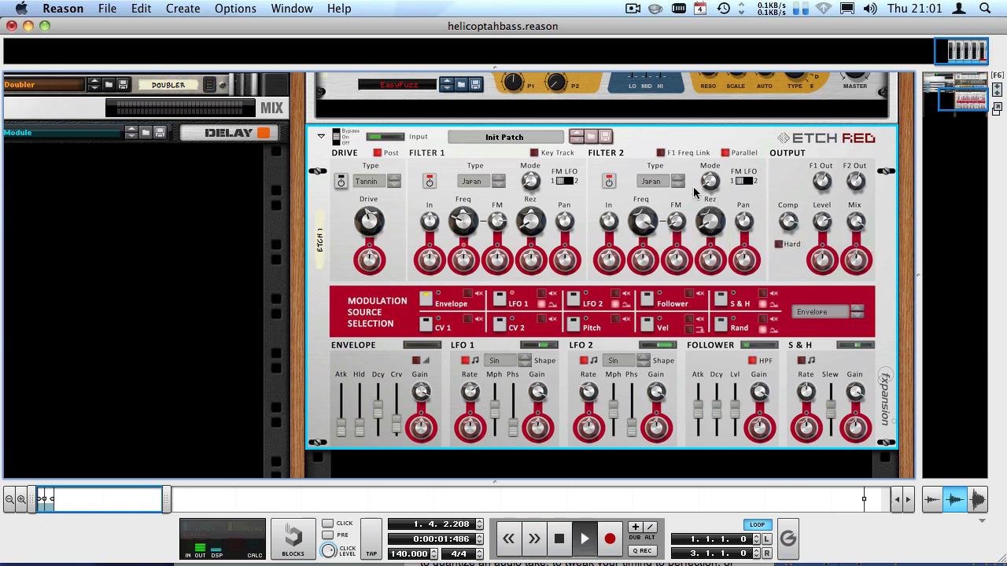
key(space)
- Set Filter 2's Japan filter mode to 2N + 2L (8ve)
click(658, 183)
click(631, 182)
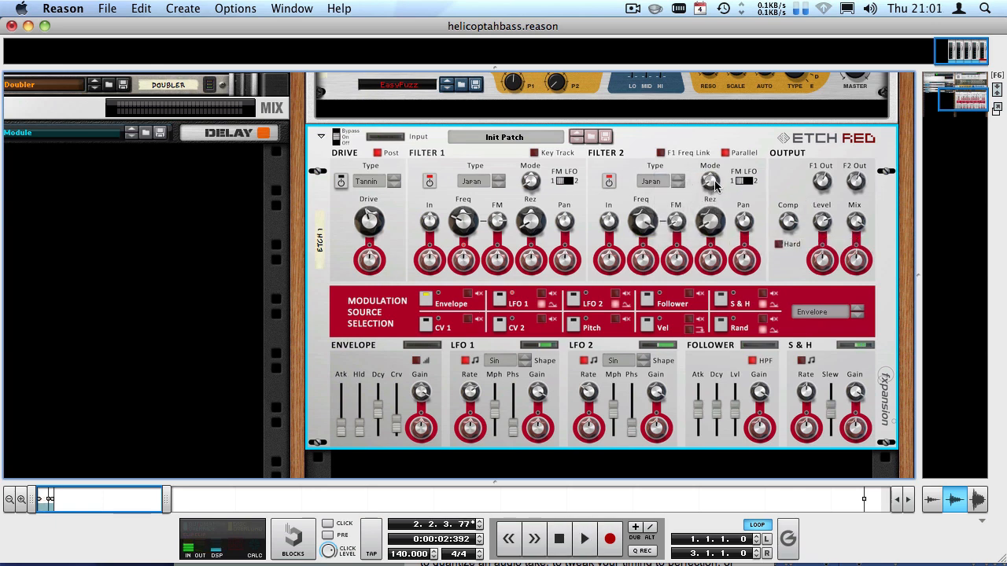
drag(714, 181, 701, 117)
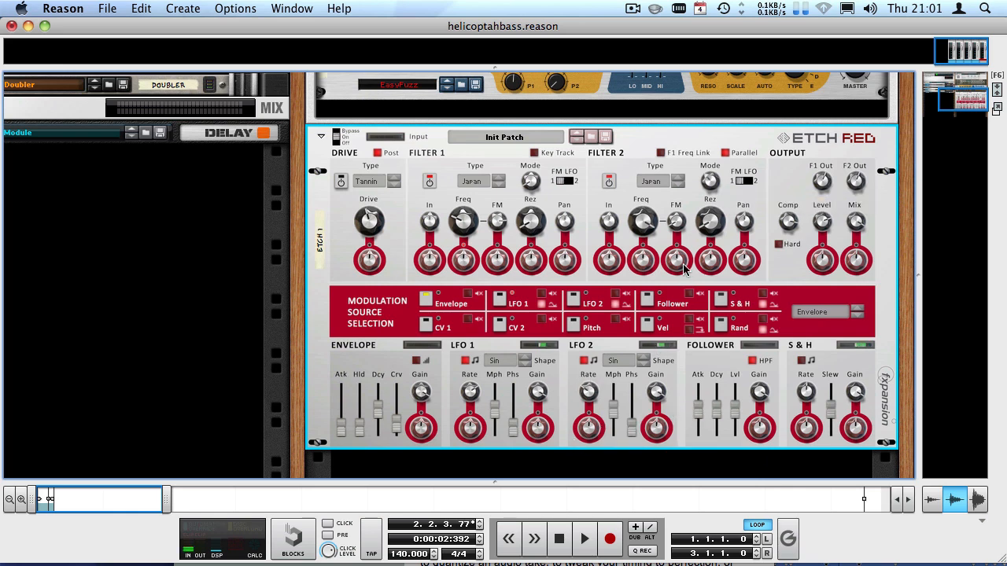
drag(647, 227, 648, 260)
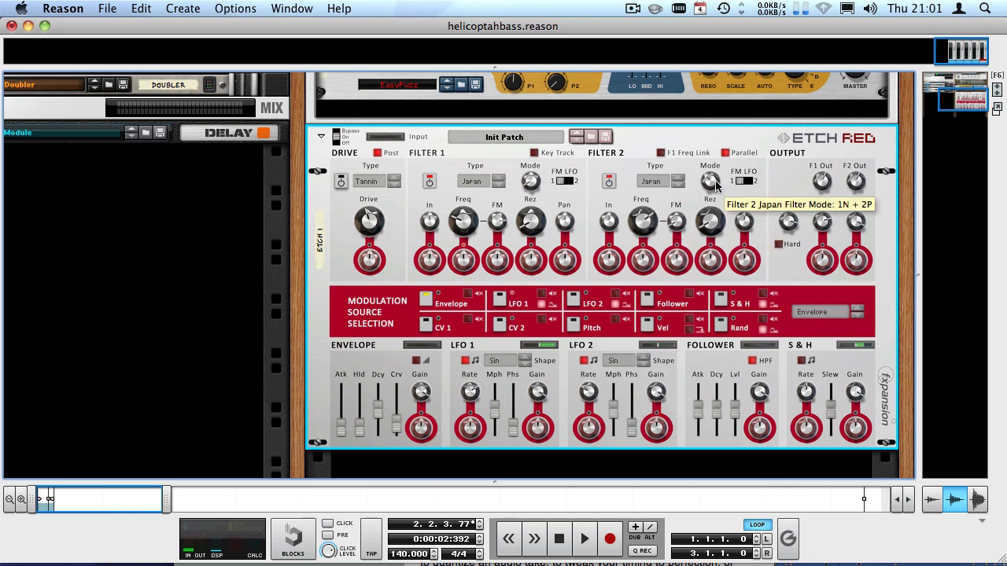
drag(711, 181, 672, 167)
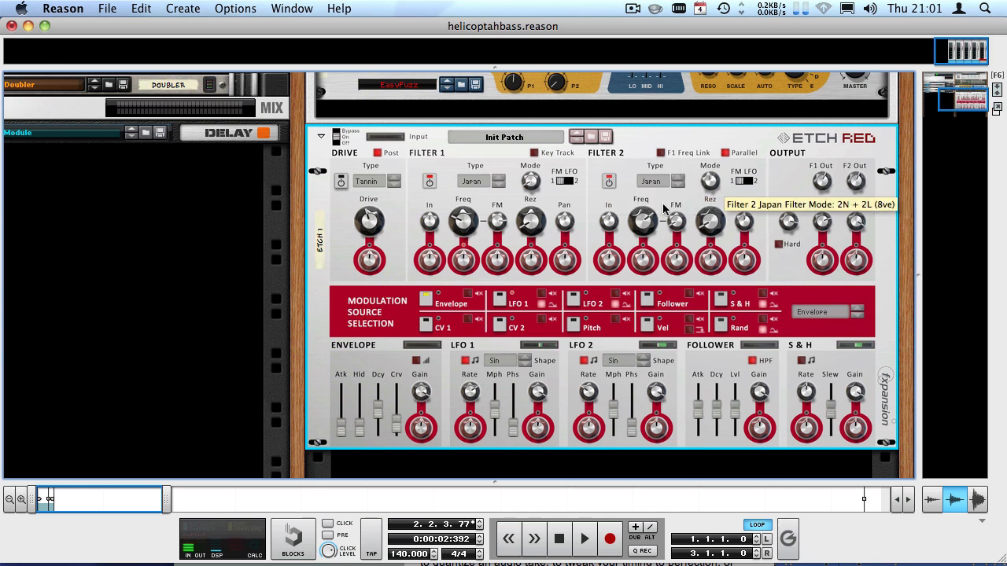
- Set the Envelope's modulation depth on Filter 2's frequency to 100%, sweeping that frequency during playback
drag(643, 272, 623, 292)
key(shift+Return)
key(space)
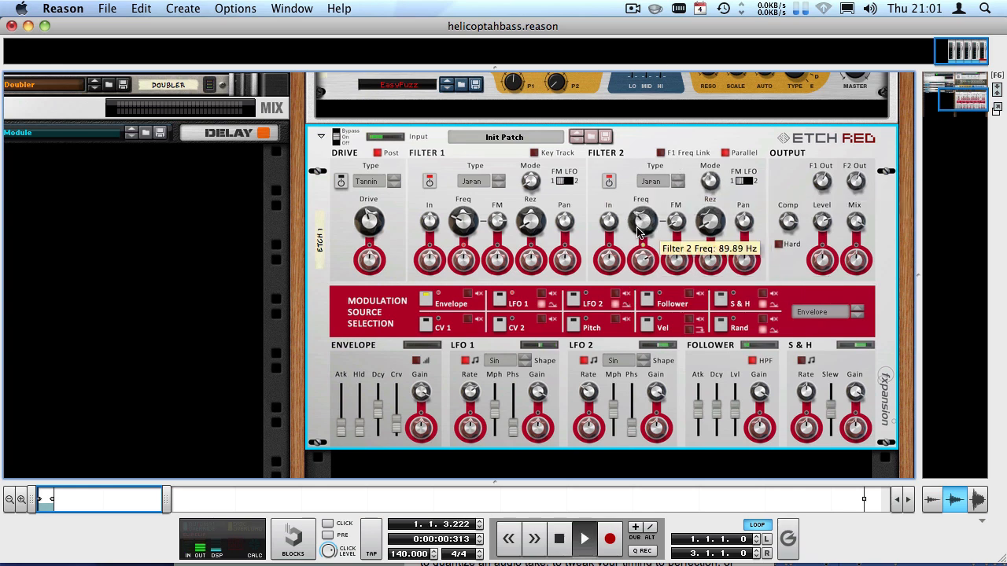
drag(639, 229, 621, 196)
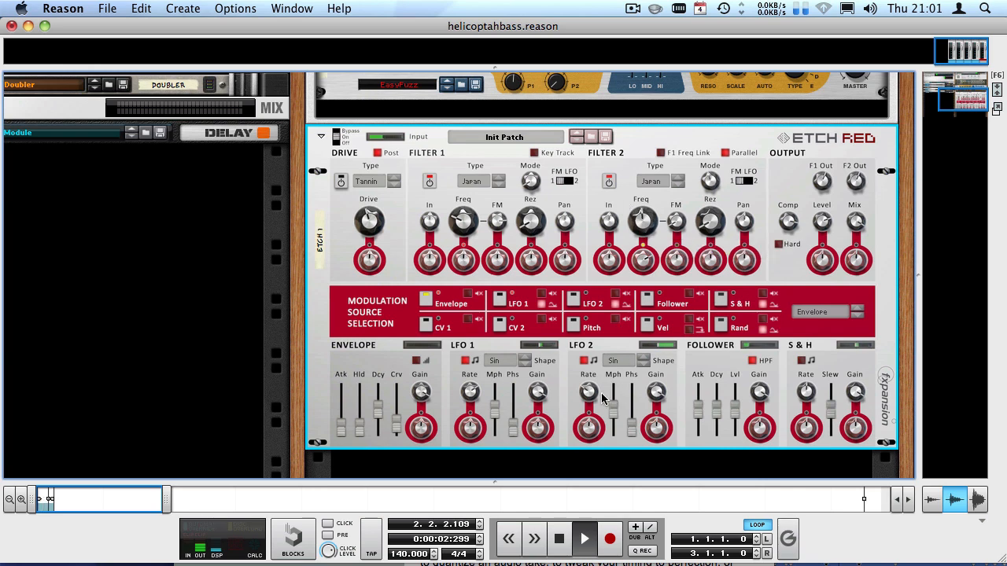
drag(646, 255, 623, 153)
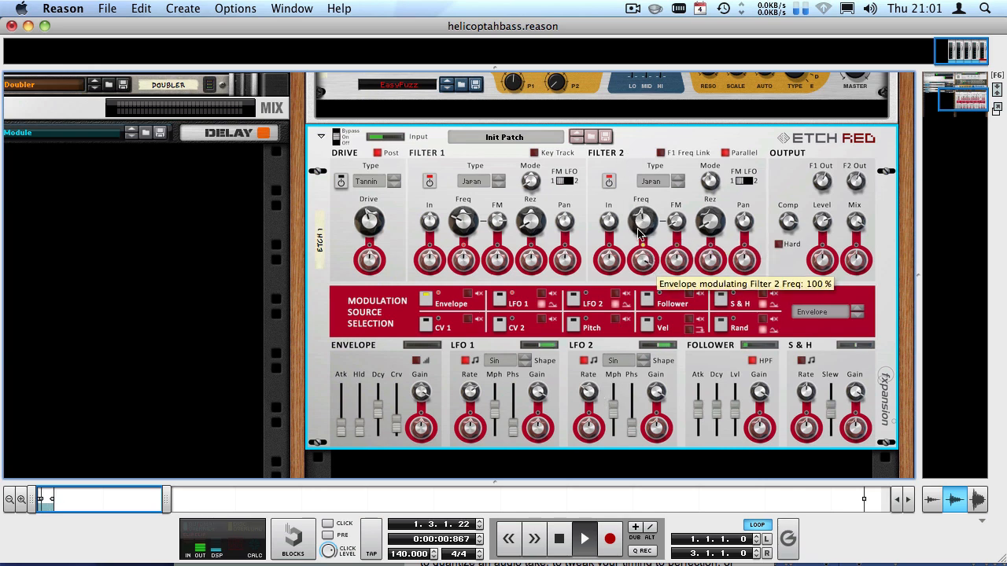
- Set LFO 2's rate to 1/4 bar dotted and Filter 2's frequency to 73.76 Hz during playback
drag(590, 391, 579, 324)
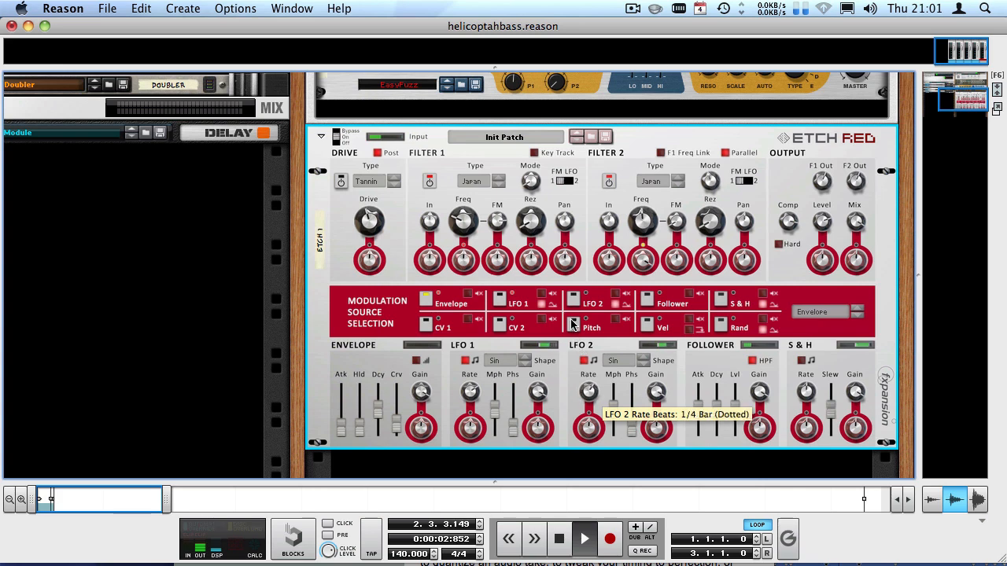
drag(641, 214, 640, 269)
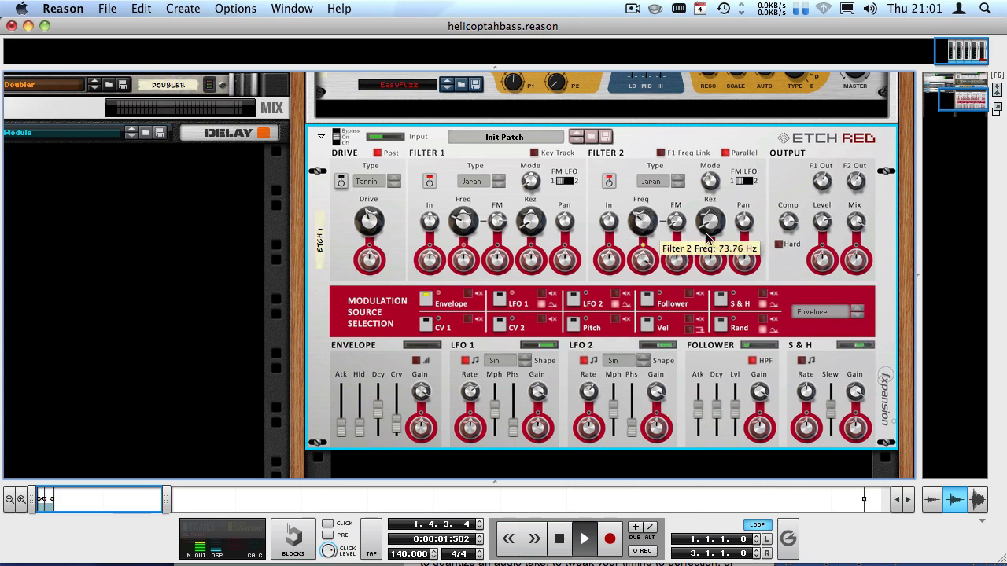
- Adjust Filter 2's resonance and sweep its frequency during playback
drag(706, 234, 650, 75)
drag(641, 223, 631, 159)
key(space)
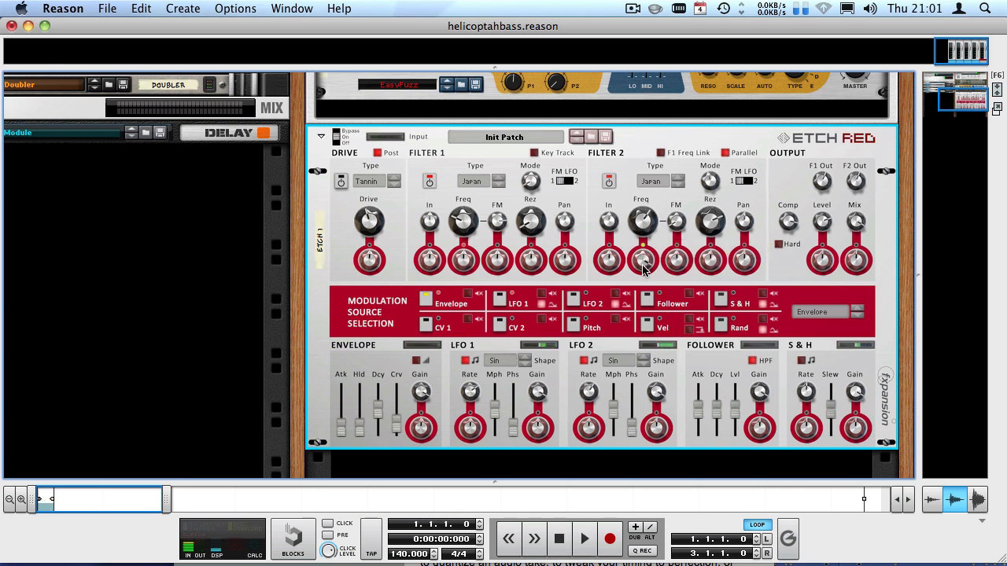
- Select LFO 2 as the modulation source and adjust its depth on Filter 2's frequency during playback
mouse_move(643, 270)
click(574, 301)
key(space)
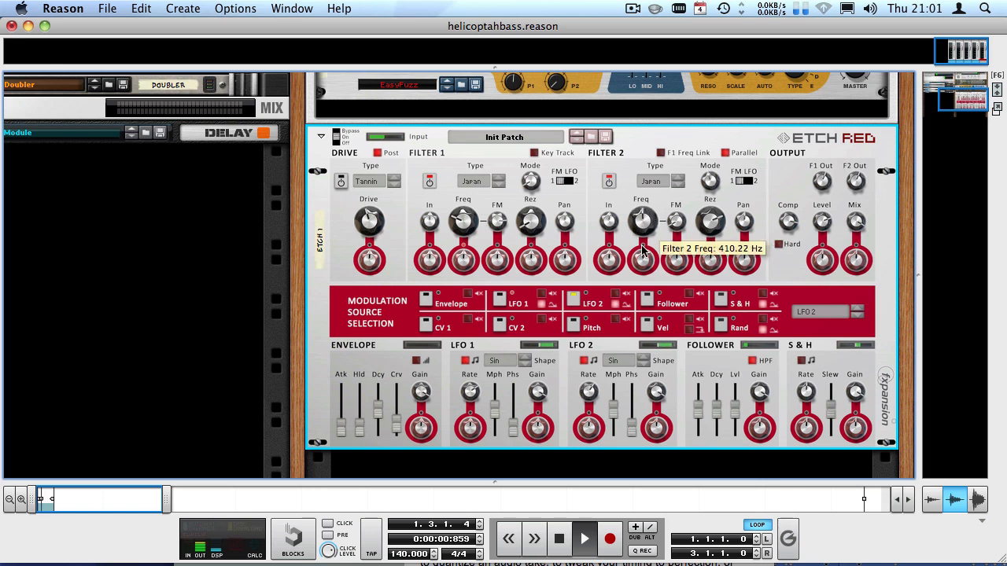
mouse_move(642, 263)
mouse_down()
mouse_move(642, 225)
mouse_move(641, 272)
mouse_move(641, 250)
mouse_up()
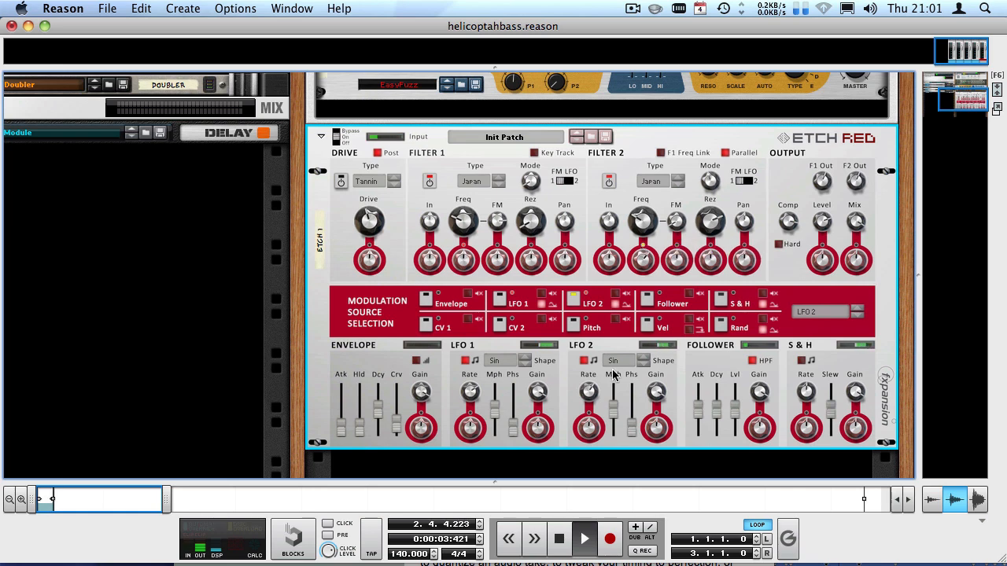
mouse_move(592, 391)
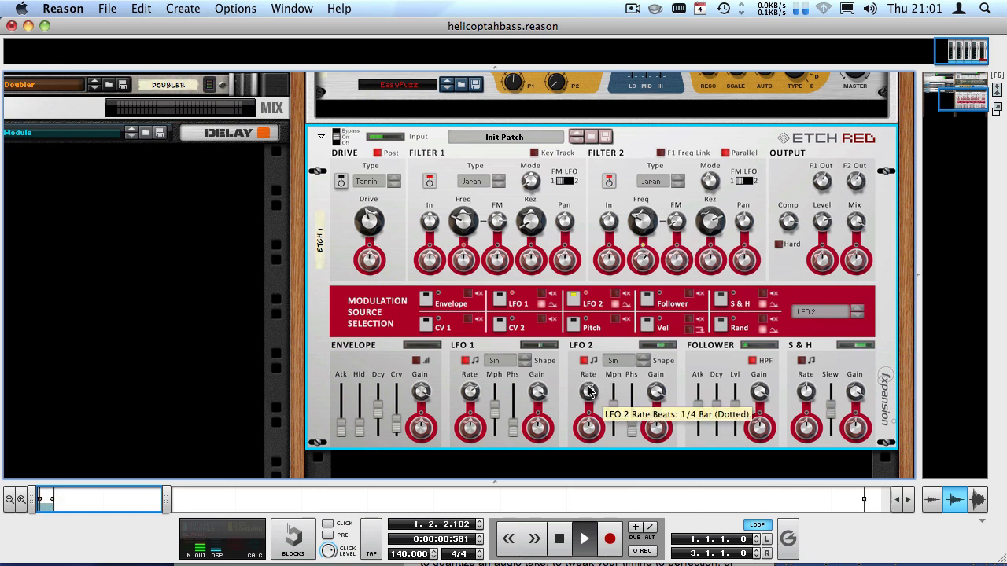
key(space)
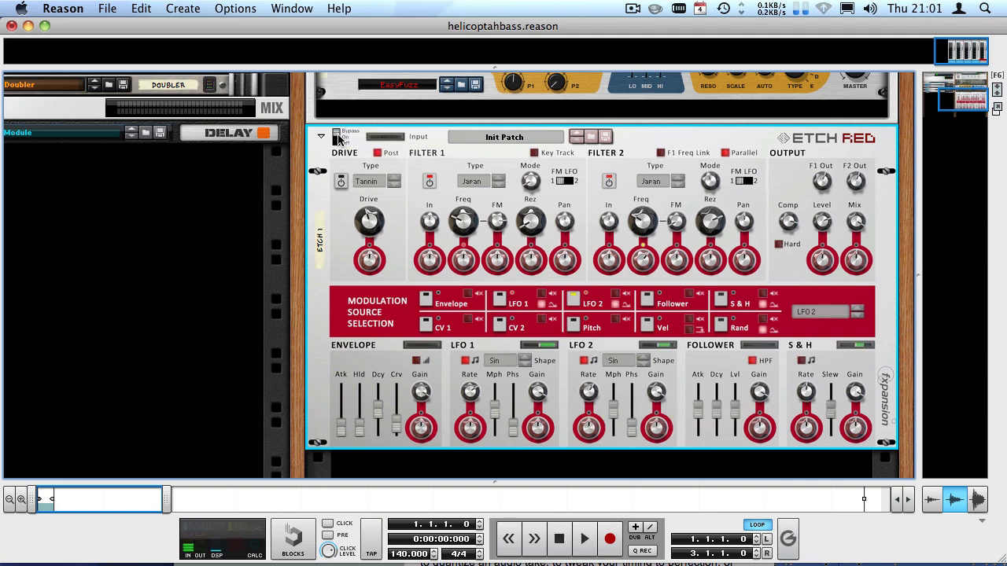
- Audition the patch with the Etch Red bypassed, and compare it with the effect switched back on
key(space)
scroll(339, 140, up, 4)
scroll(340, 189, down, 2)
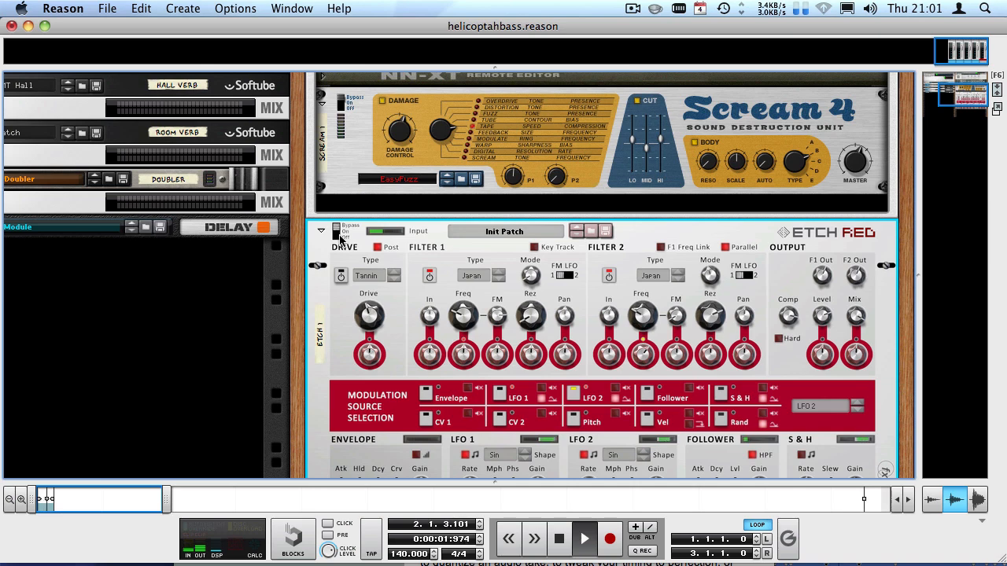
scroll(390, 208, down, 2)
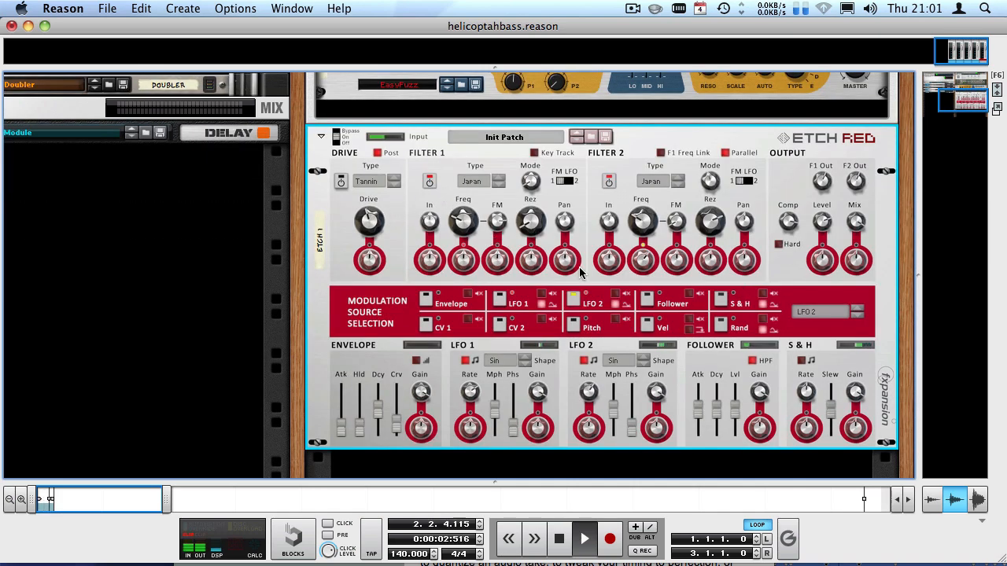
key(space)
- Add a Softube TSAR-1R Reverb to the rack below the Etch Red
scroll(574, 331, down, 3)
right_click(563, 387)
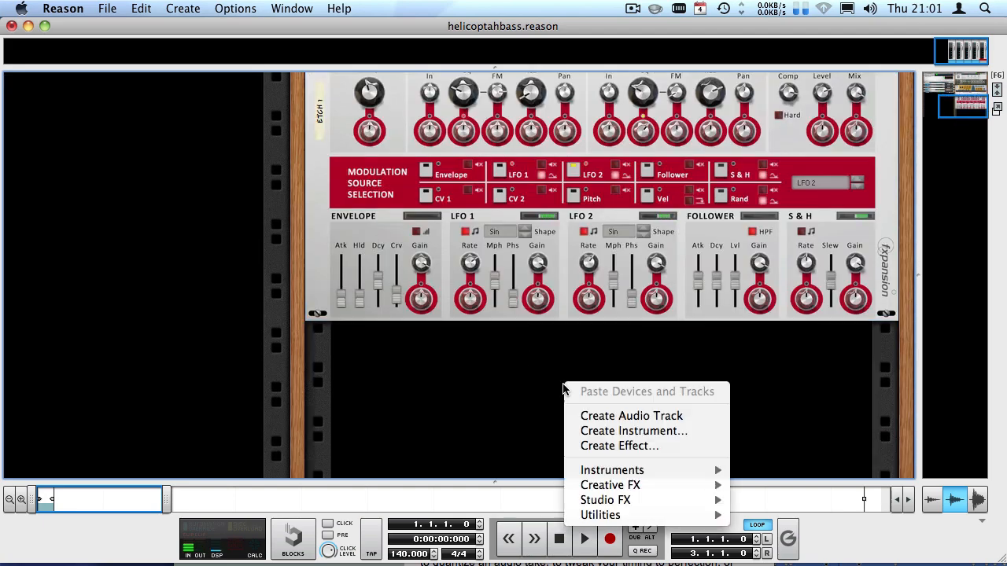
mouse_move(663, 501)
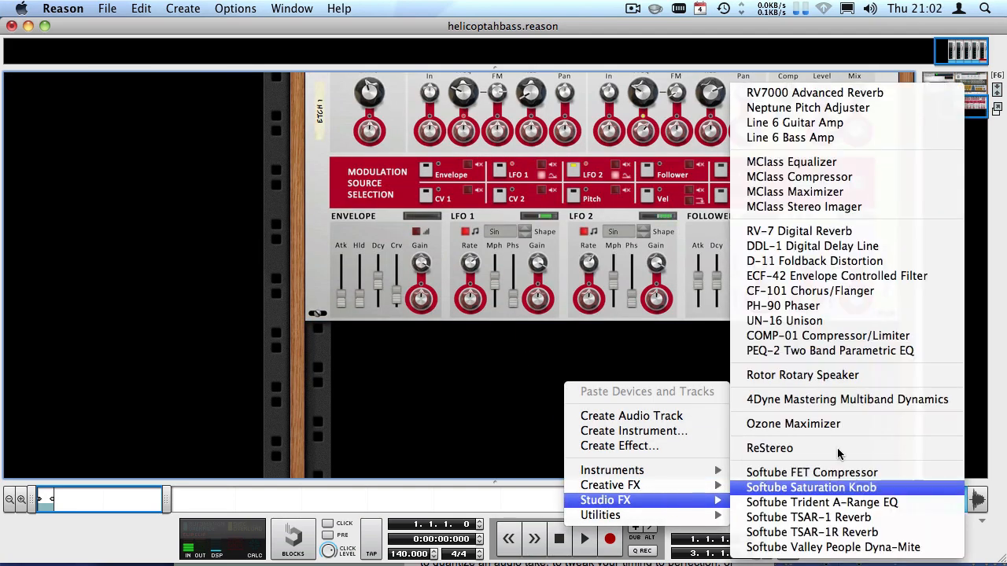
click(828, 533)
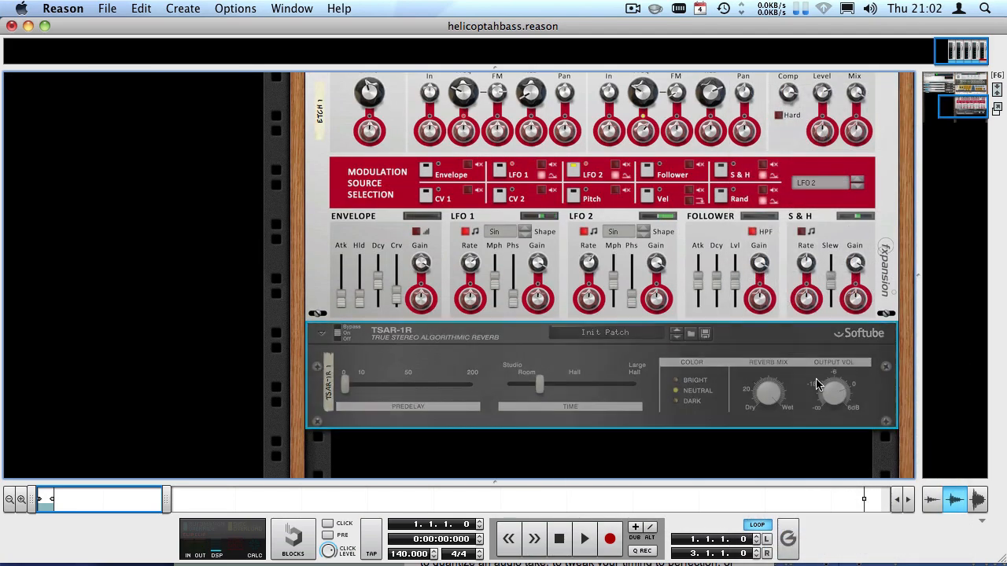
- Set the TSAR-1R reverb time to about Hall and its reverb mix to 14% during playback
key(space)
drag(539, 384, 582, 393)
drag(773, 401, 773, 406)
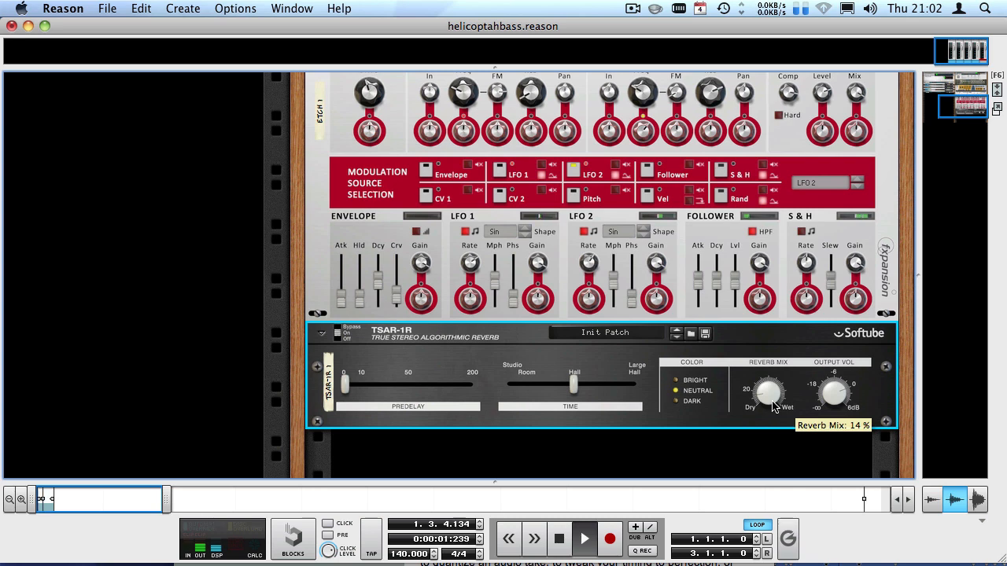
- Enable the Etch Red's Drive section with Post routing off, and adjust the drive amount during playback
scroll(674, 338, up, 3)
click(335, 155)
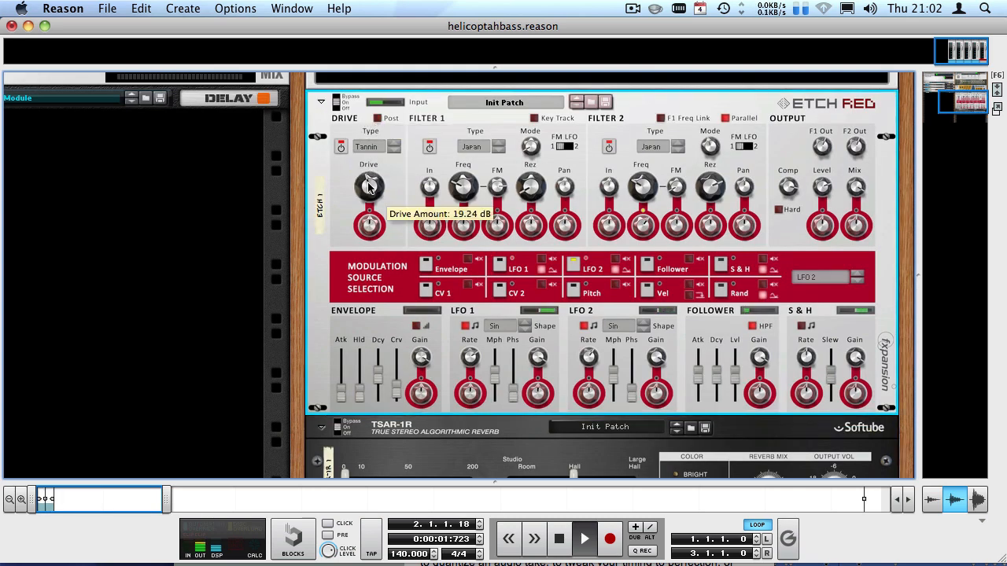
drag(369, 187, 367, 198)
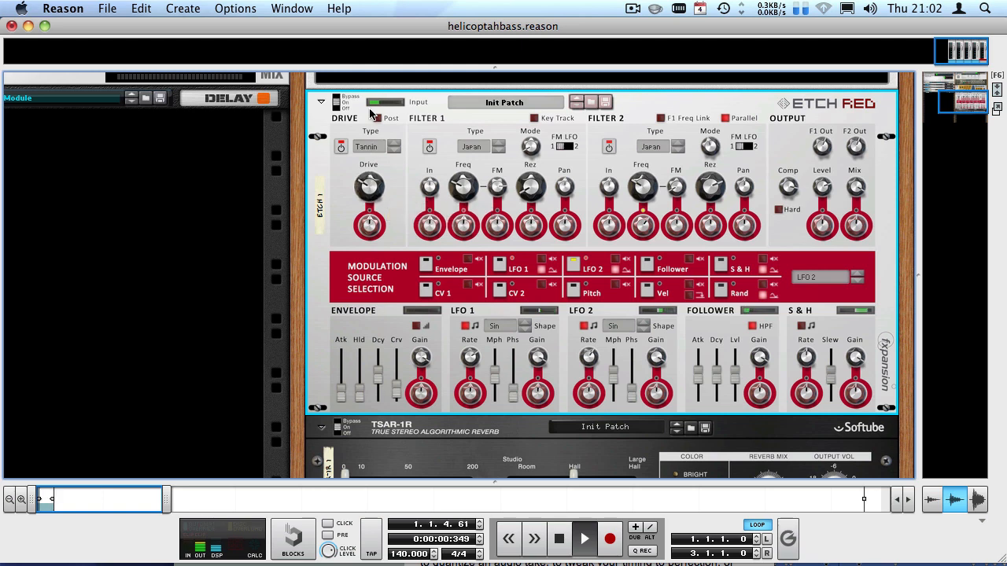
- Try the Diode drive type with a different drive amount
click(376, 148)
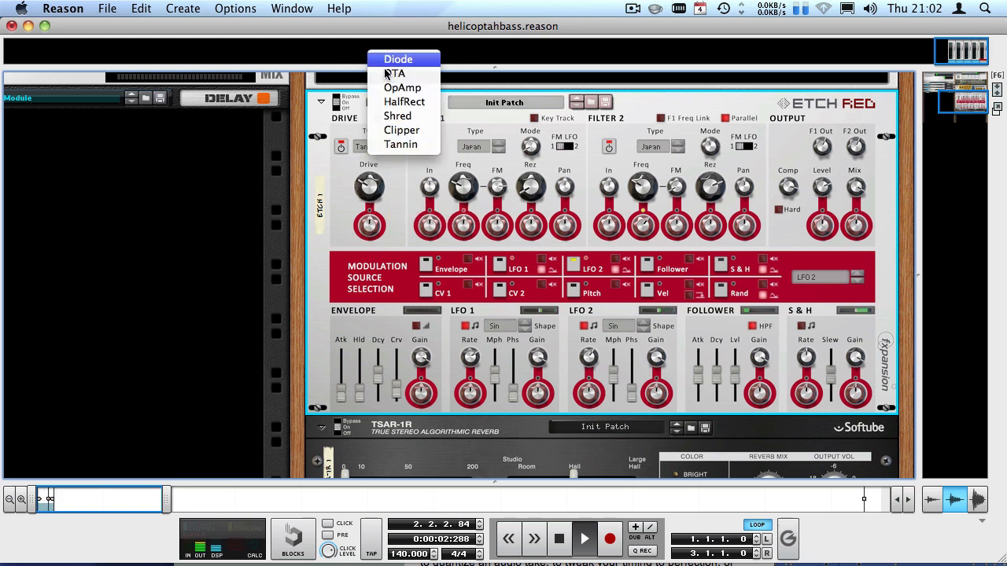
click(391, 59)
drag(372, 159, 371, 128)
- Set the drive type back to Tannin with a drive amount of 24.35 dB and audition it
click(368, 148)
click(391, 230)
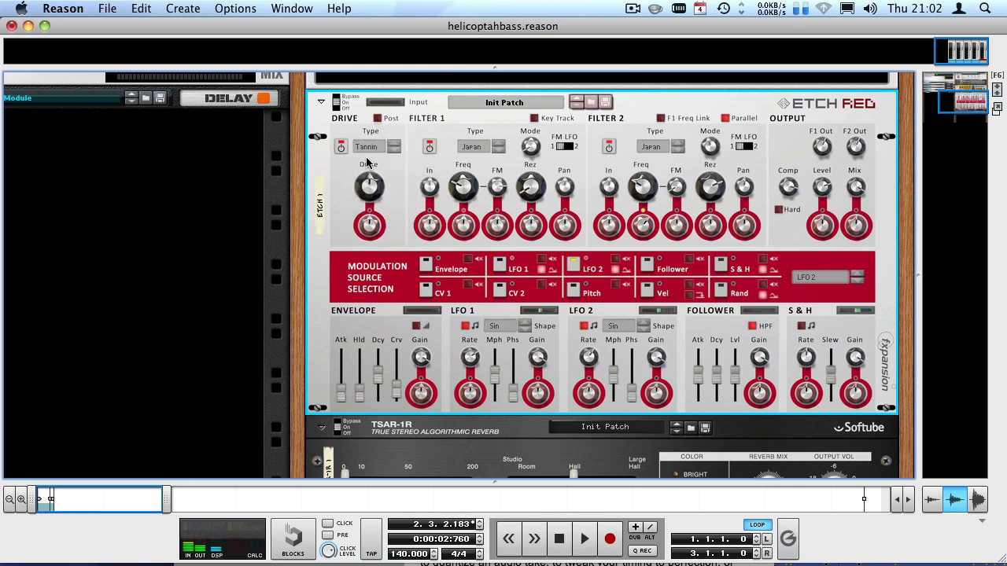
drag(367, 187, 364, 207)
key(space)
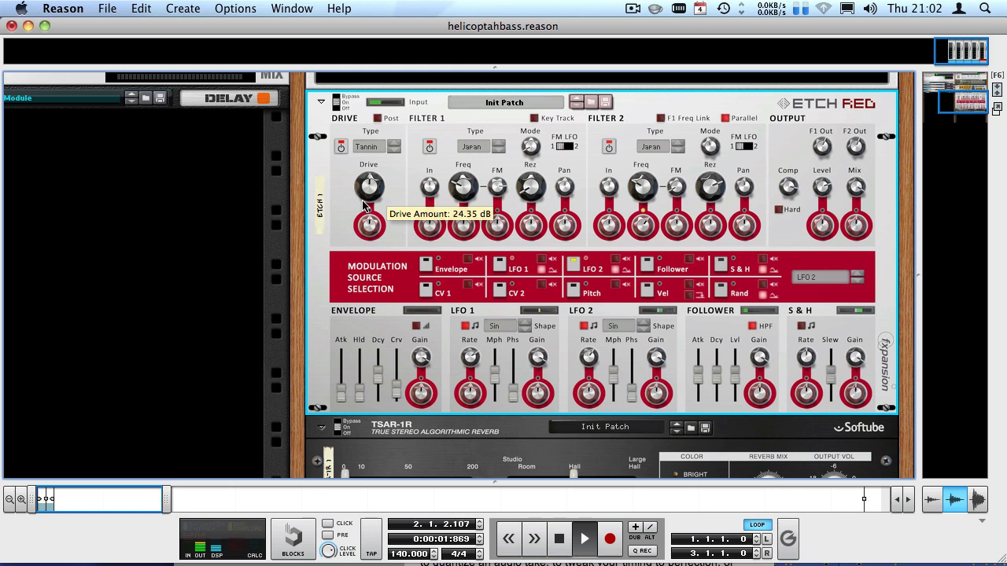
- Stop playback and remove the TSAR-1R reverb from the rack
scroll(365, 186, down, 3)
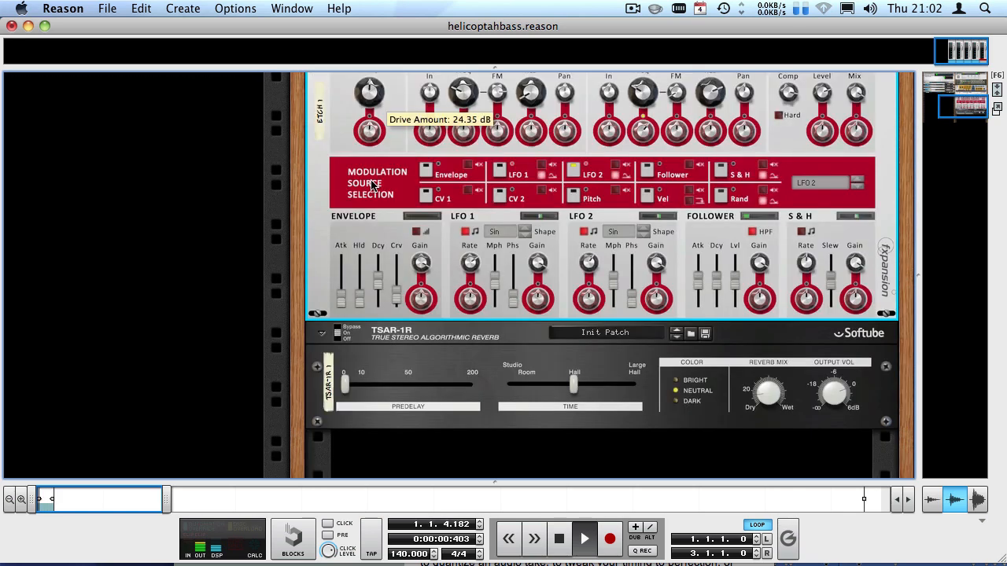
key(space)
click(510, 362)
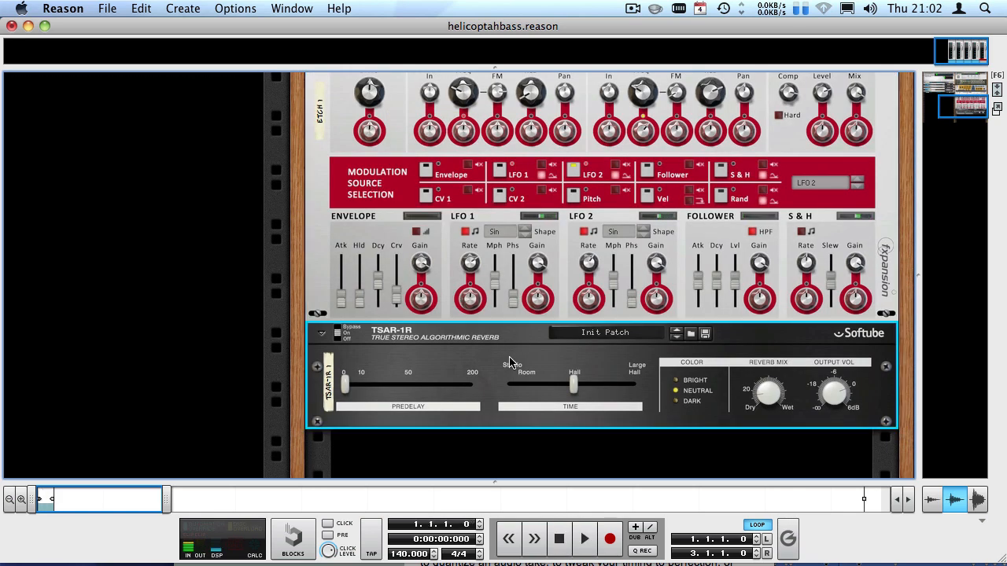
- Load the Atmospheric Pad MB patch from the 3 Light Colouration folder into the Etch Red and audition it
scroll(510, 361, up, 6)
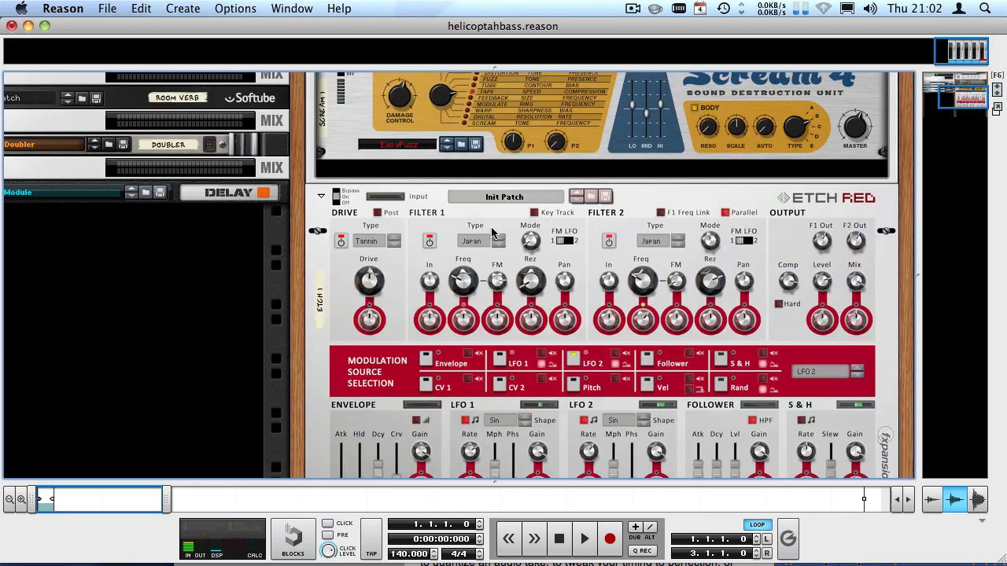
click(590, 196)
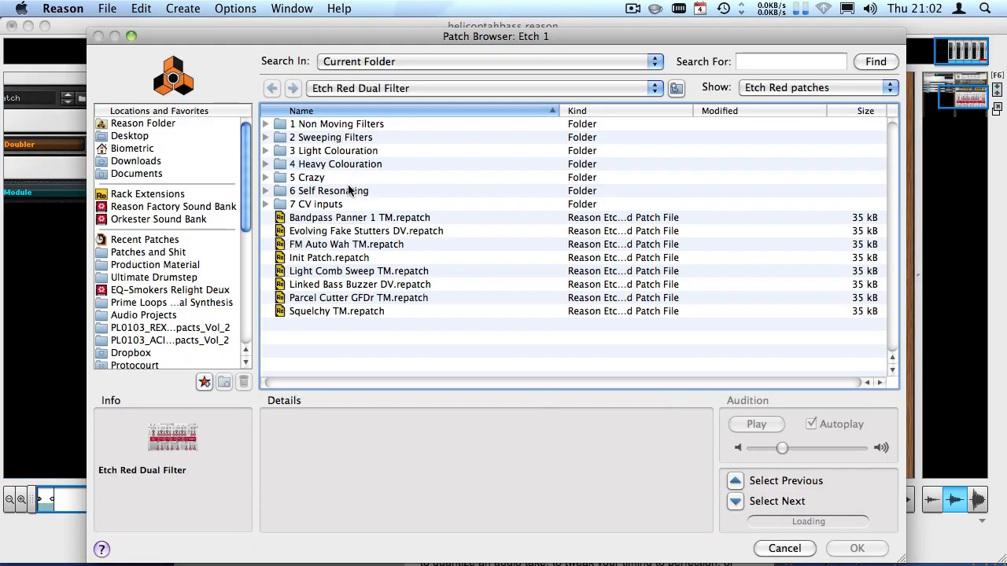
drag(255, 38, 210, 28)
click(267, 140)
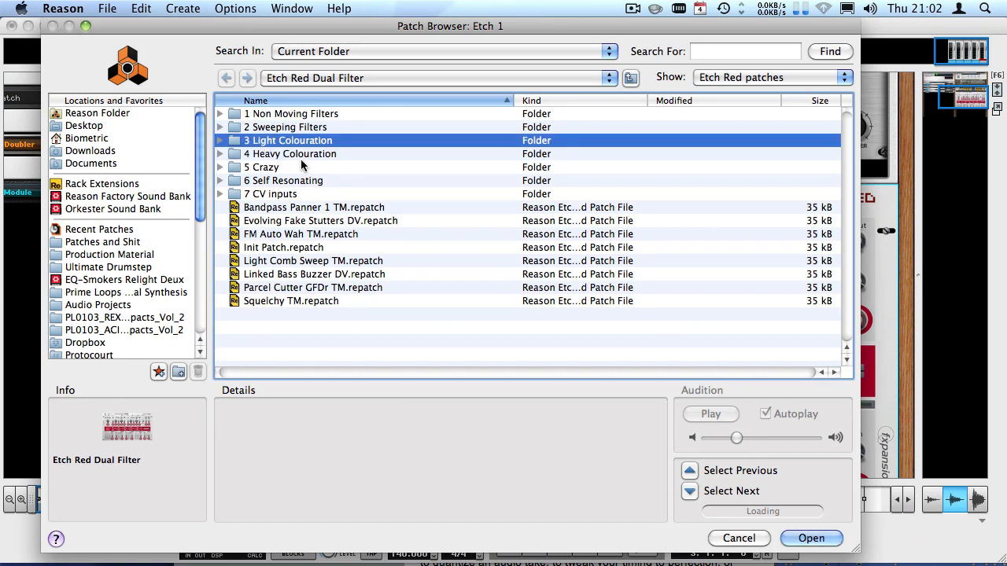
click(798, 539)
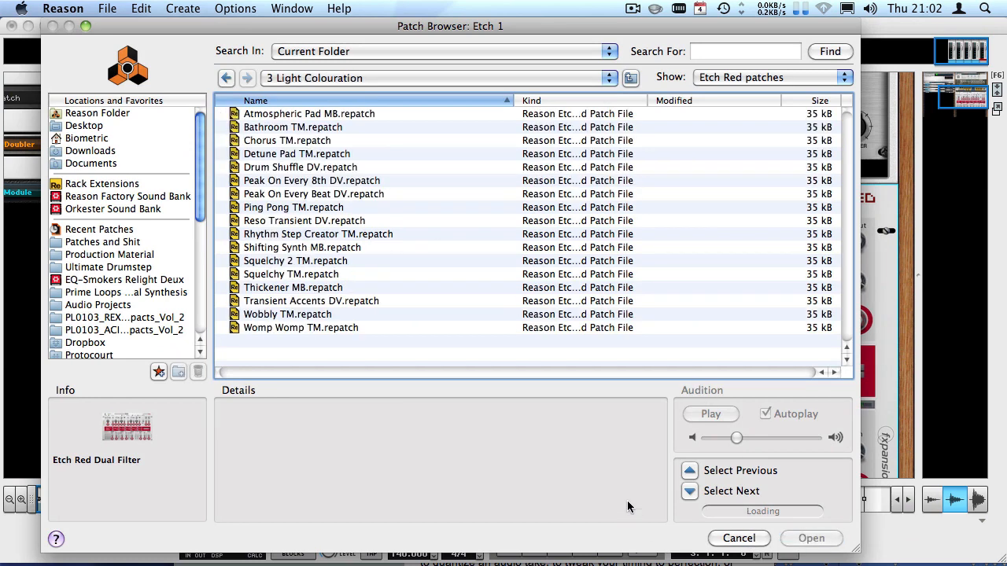
double_click(250, 117)
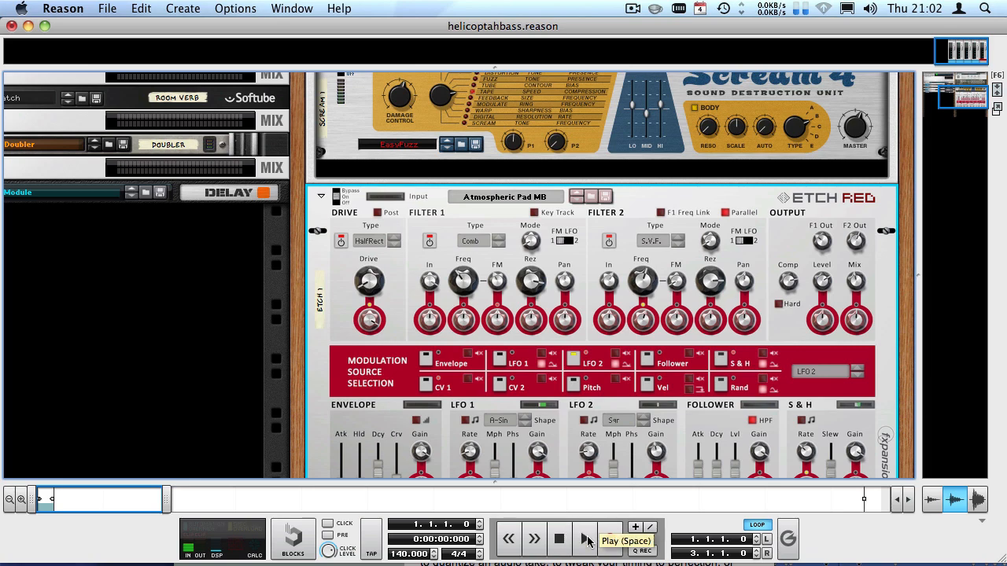
click(584, 539)
- Preview patches in 3 Light Colouration, from Reso Transient DV to Transient Accents DV, and close the patch browser without loading one
click(593, 197)
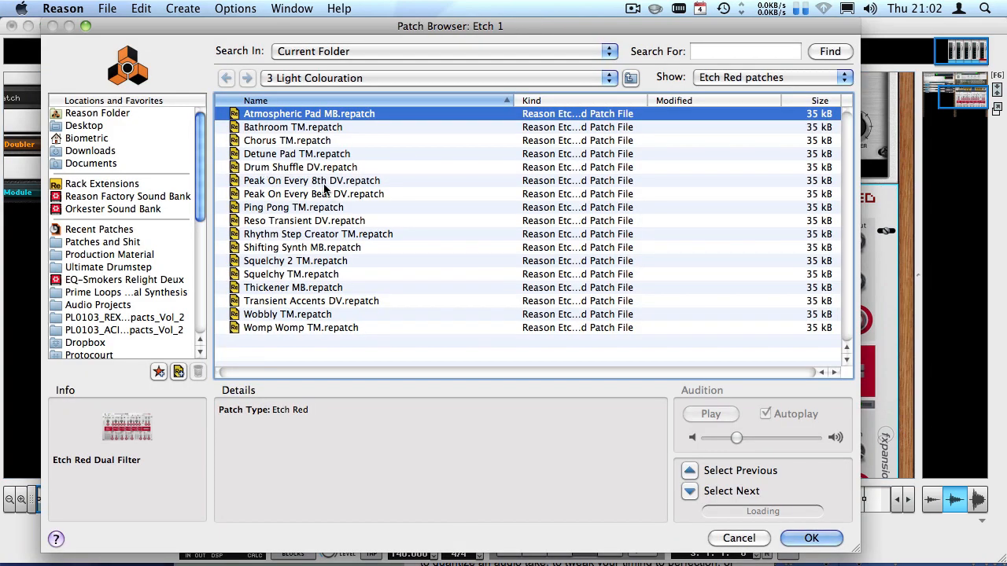
click(273, 220)
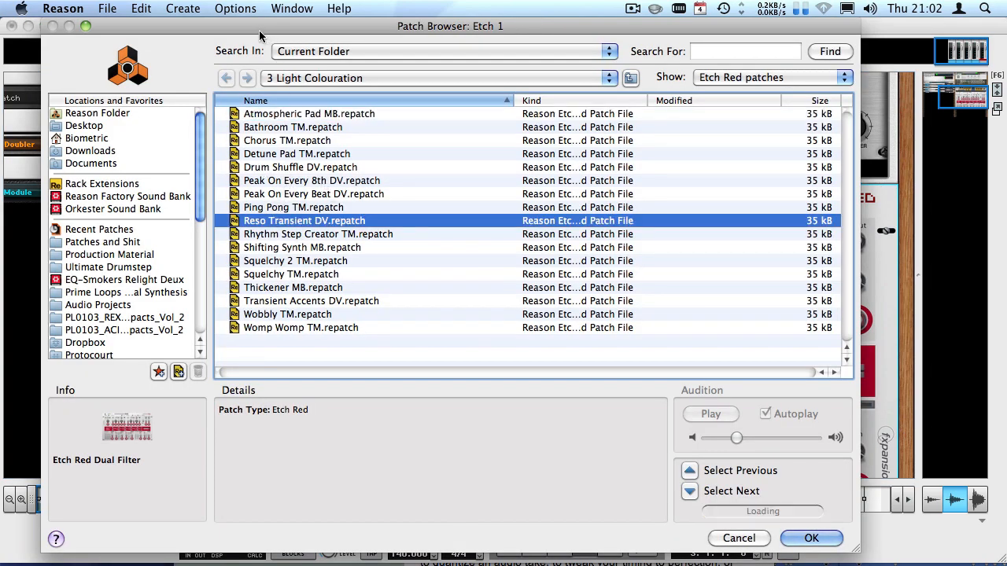
key(Down)
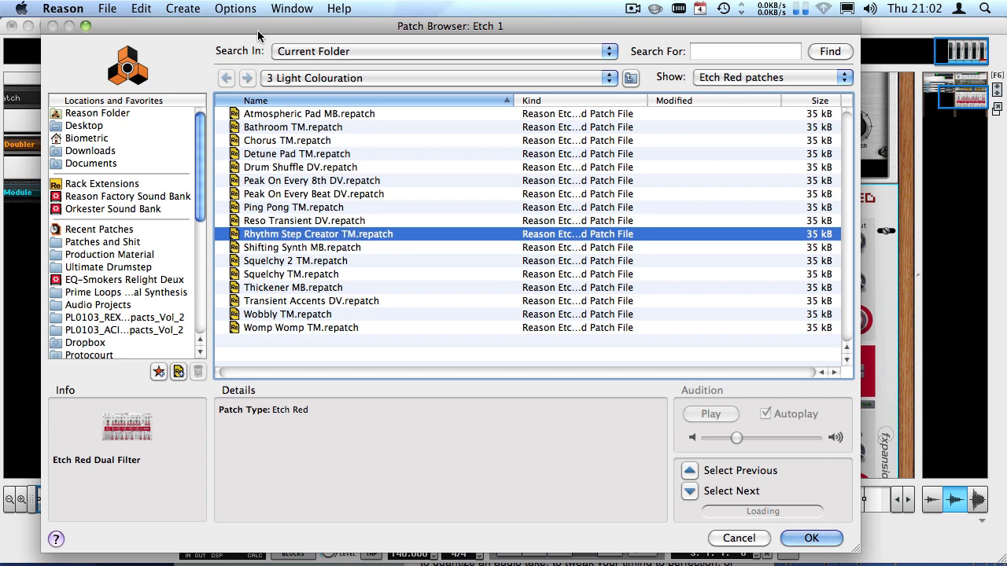
click(357, 250)
click(341, 263)
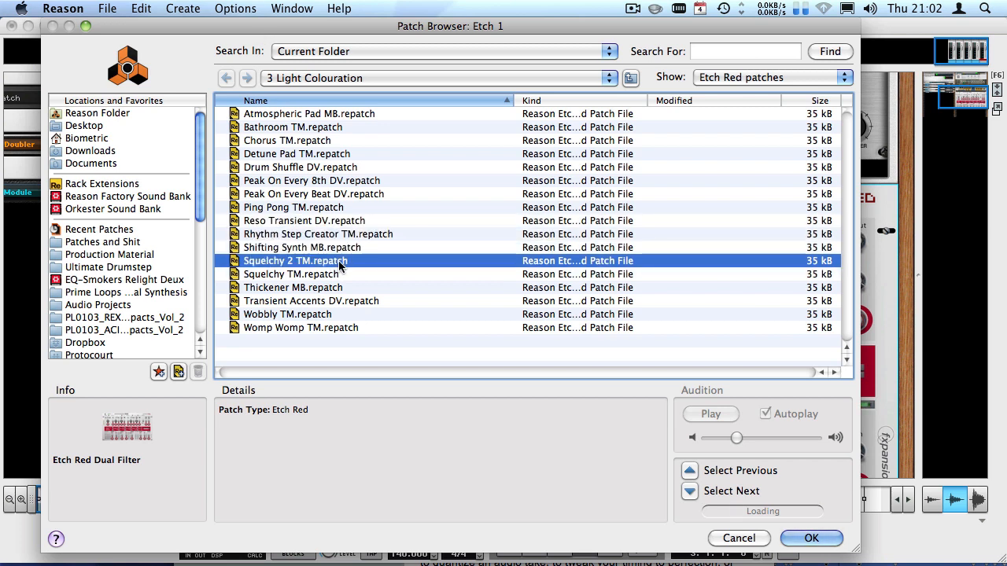
click(335, 302)
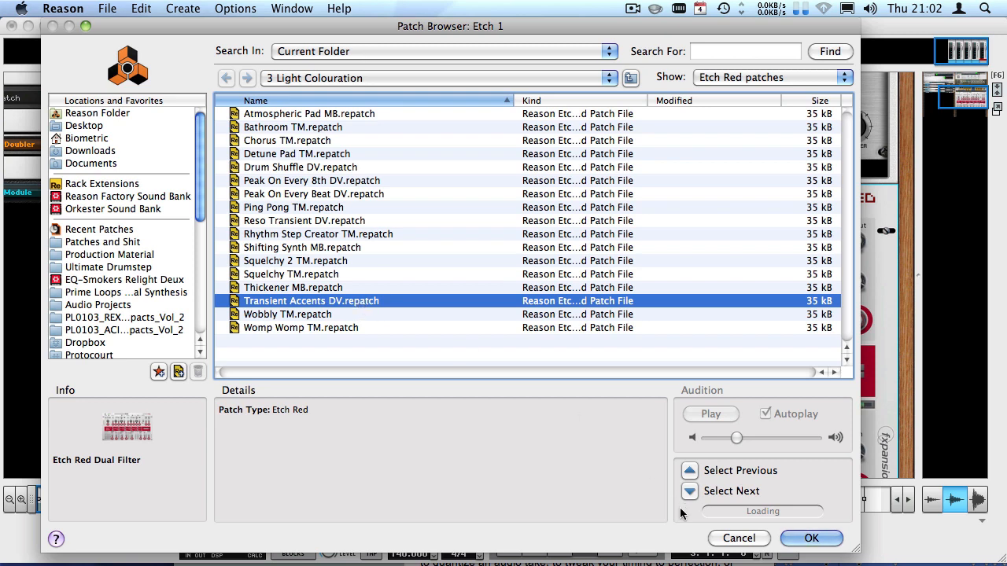
click(309, 76)
click(285, 92)
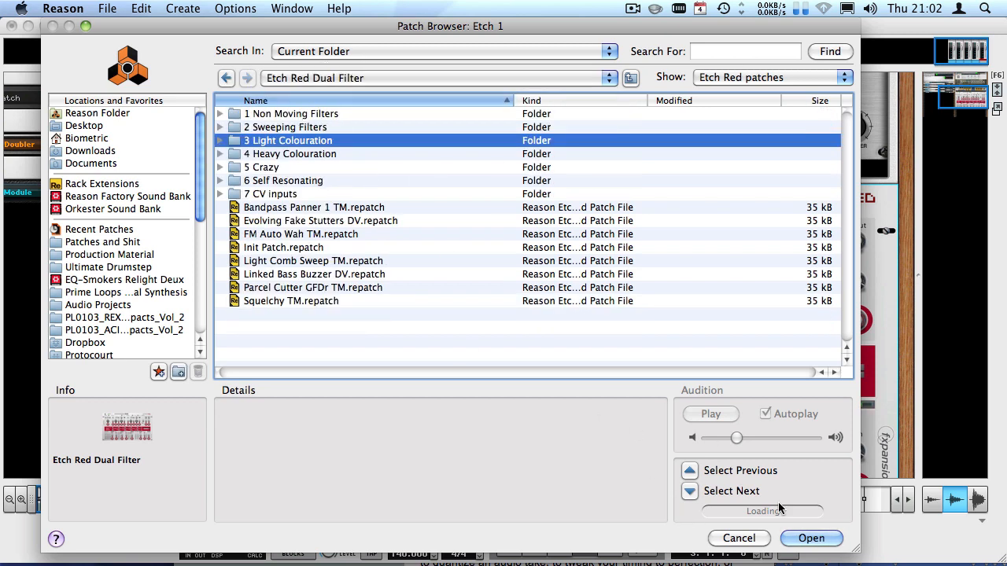
click(739, 537)
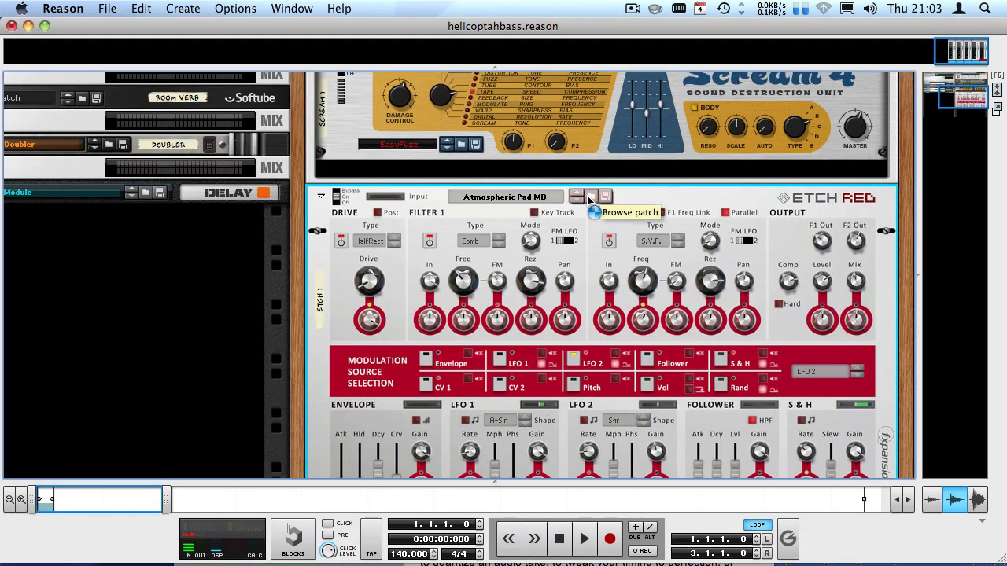
- Look through the Etch Red Dual Filter patch categories, including the contents of 1 Non Moving Filters, without loading a patch
click(590, 196)
click(291, 78)
click(297, 91)
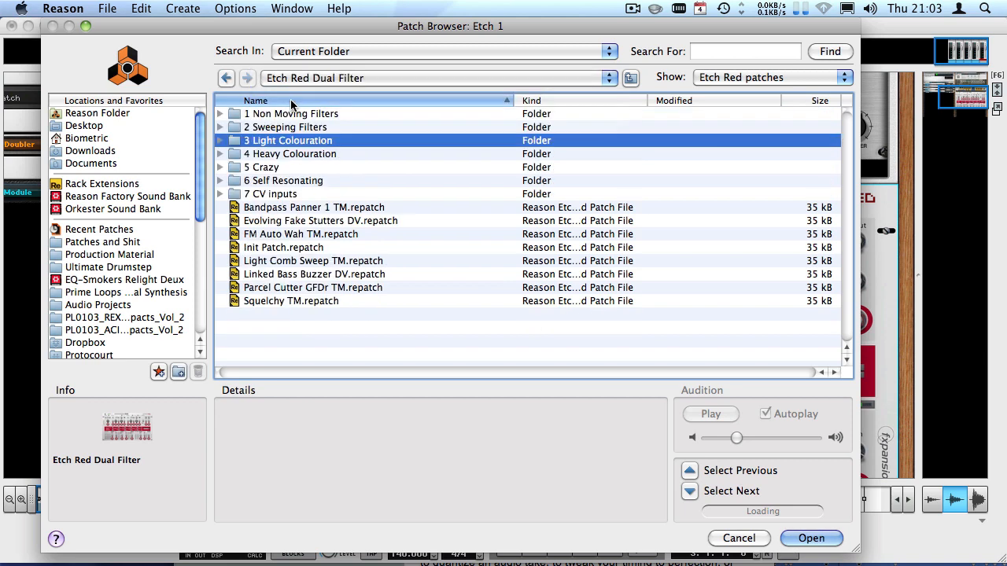
click(285, 116)
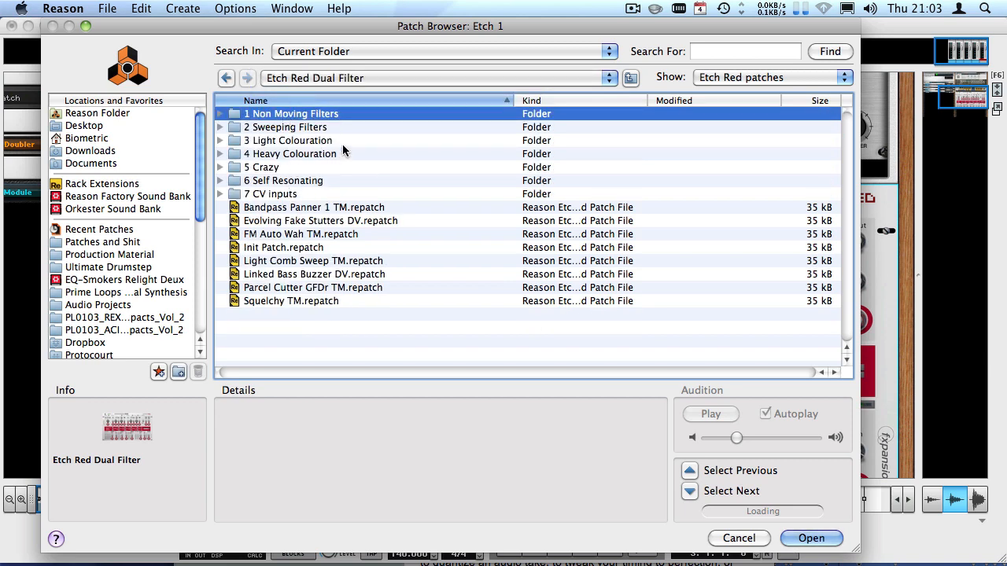
click(299, 142)
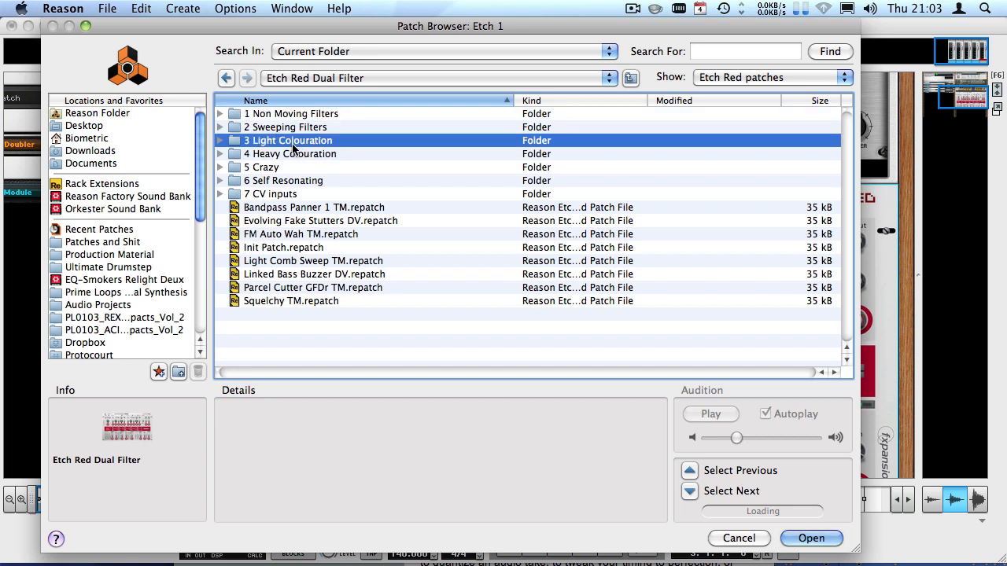
click(293, 155)
click(270, 130)
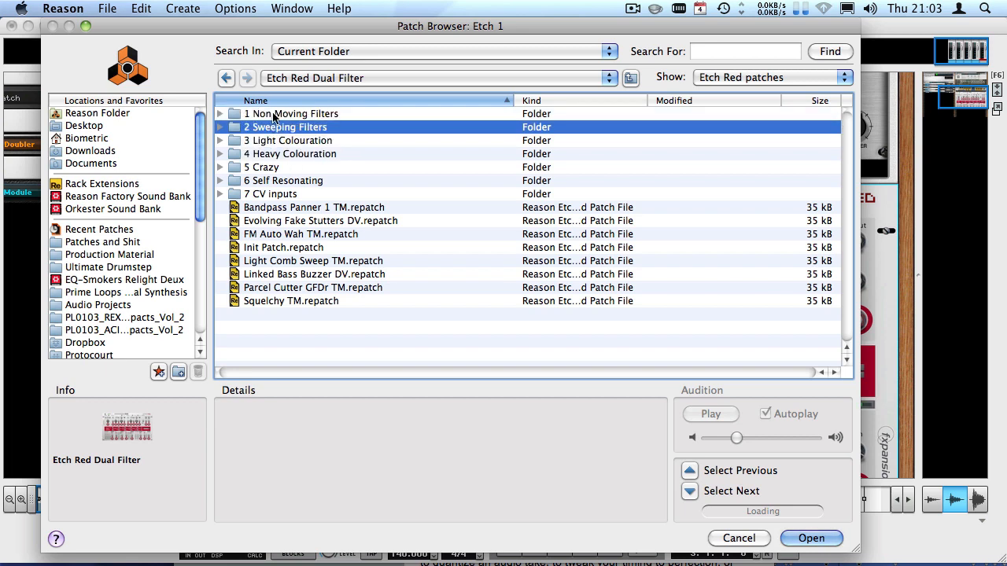
click(273, 115)
key(Right)
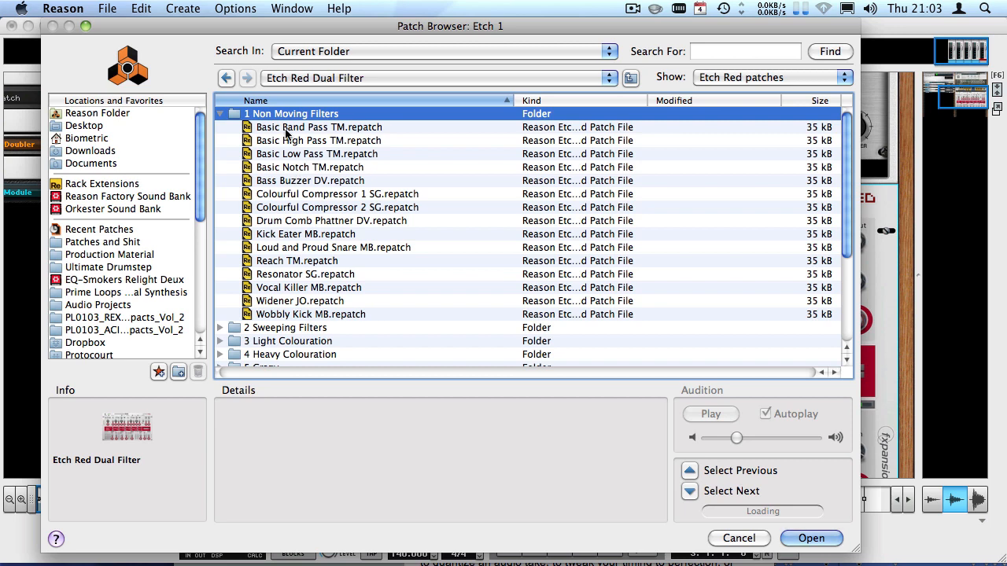
key(Left)
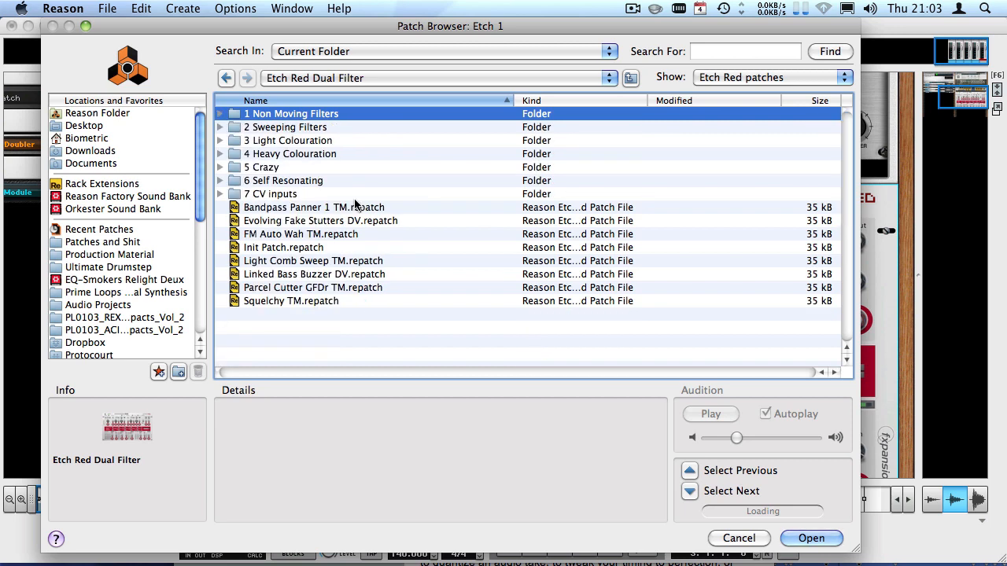
click(738, 538)
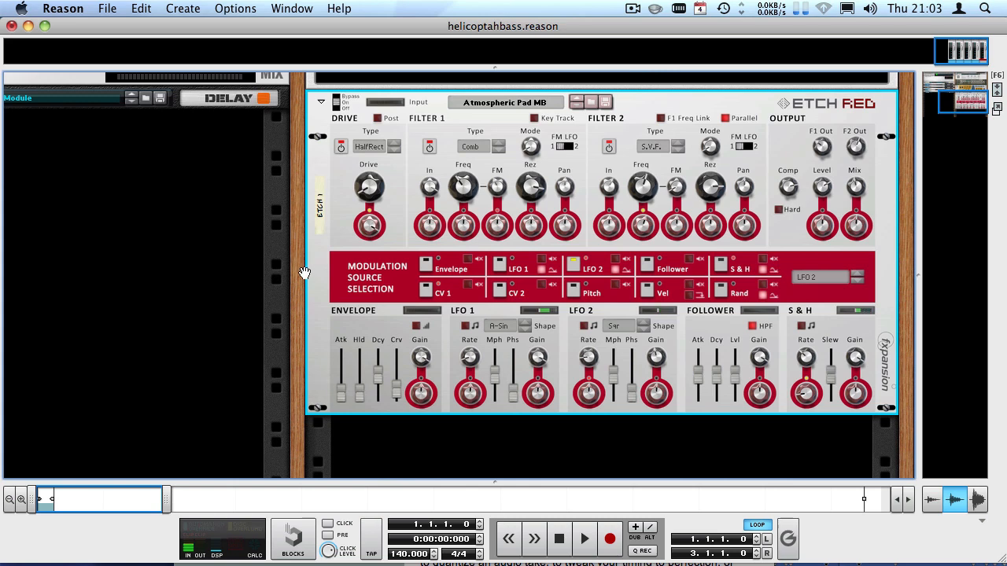
drag(297, 284, 295, 293)
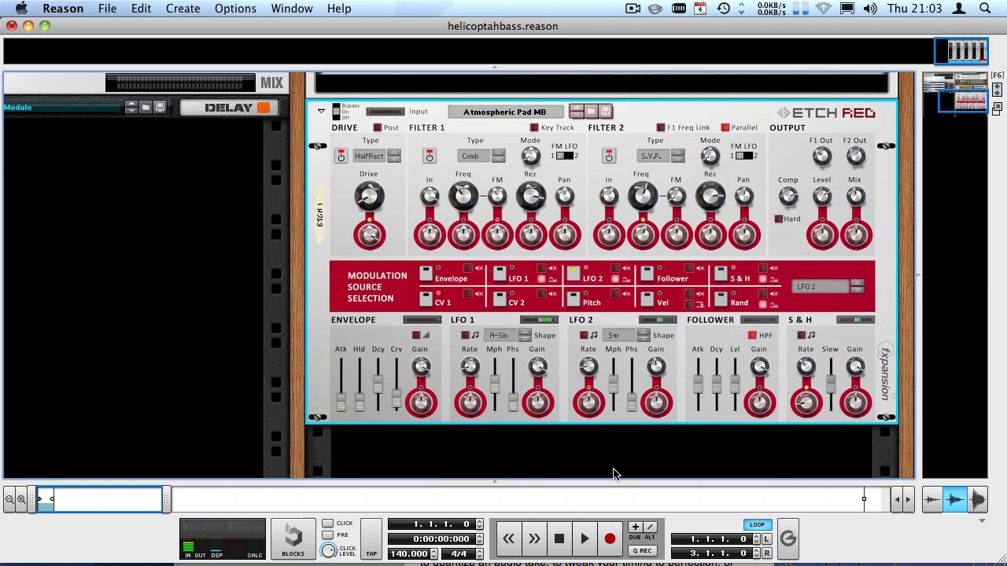
click(595, 450)
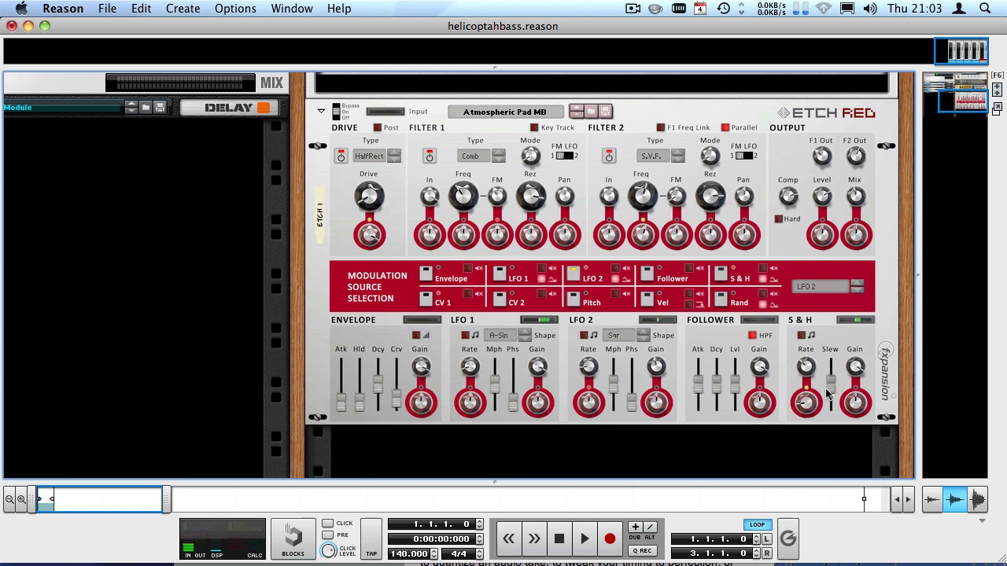
click(317, 290)
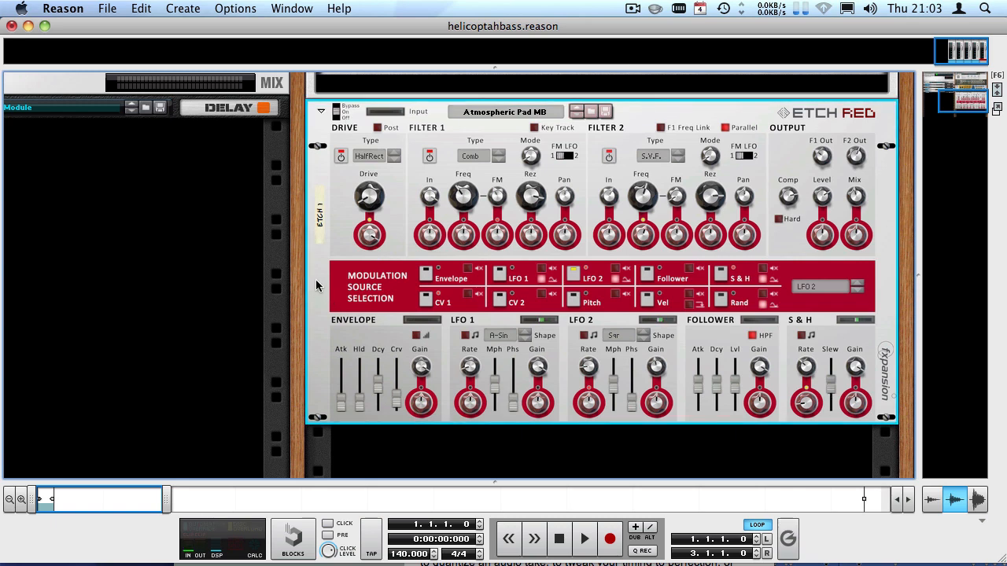